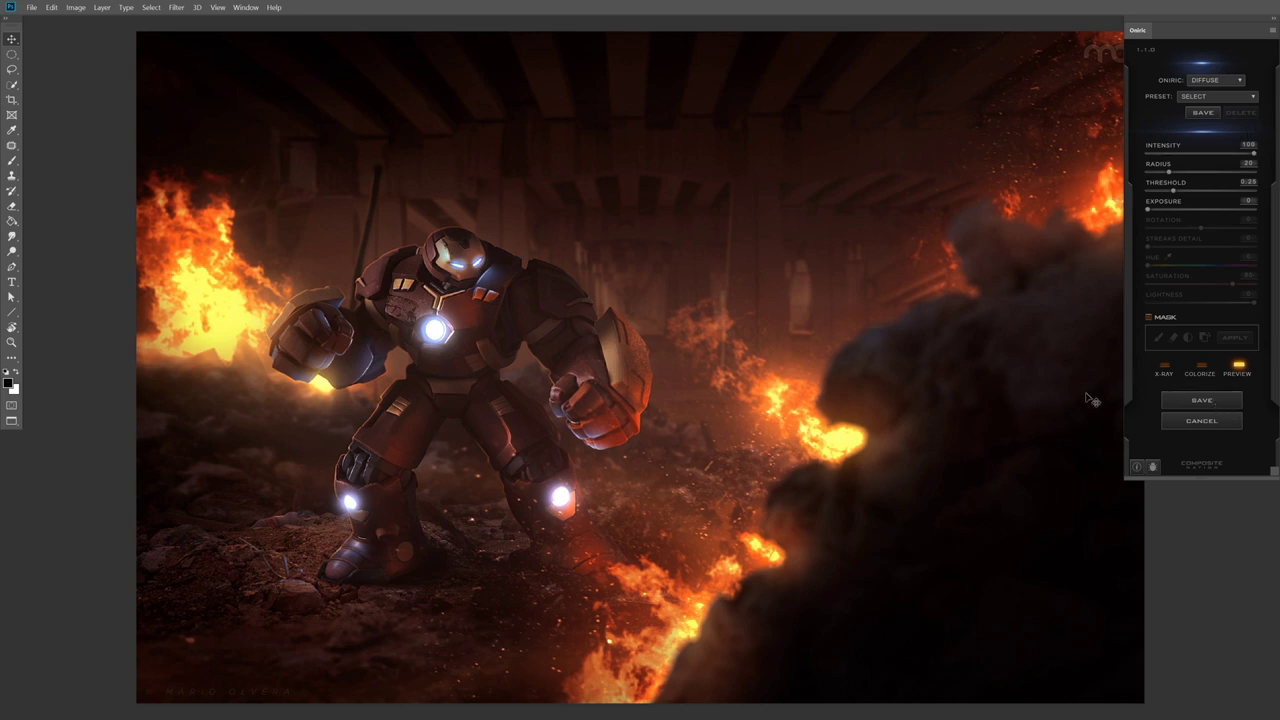
Step: Switch the glow preview off and back on to compare the image with and without the Diffuse effect
{"action": "left_click", "coordinate": [1203, 401]}
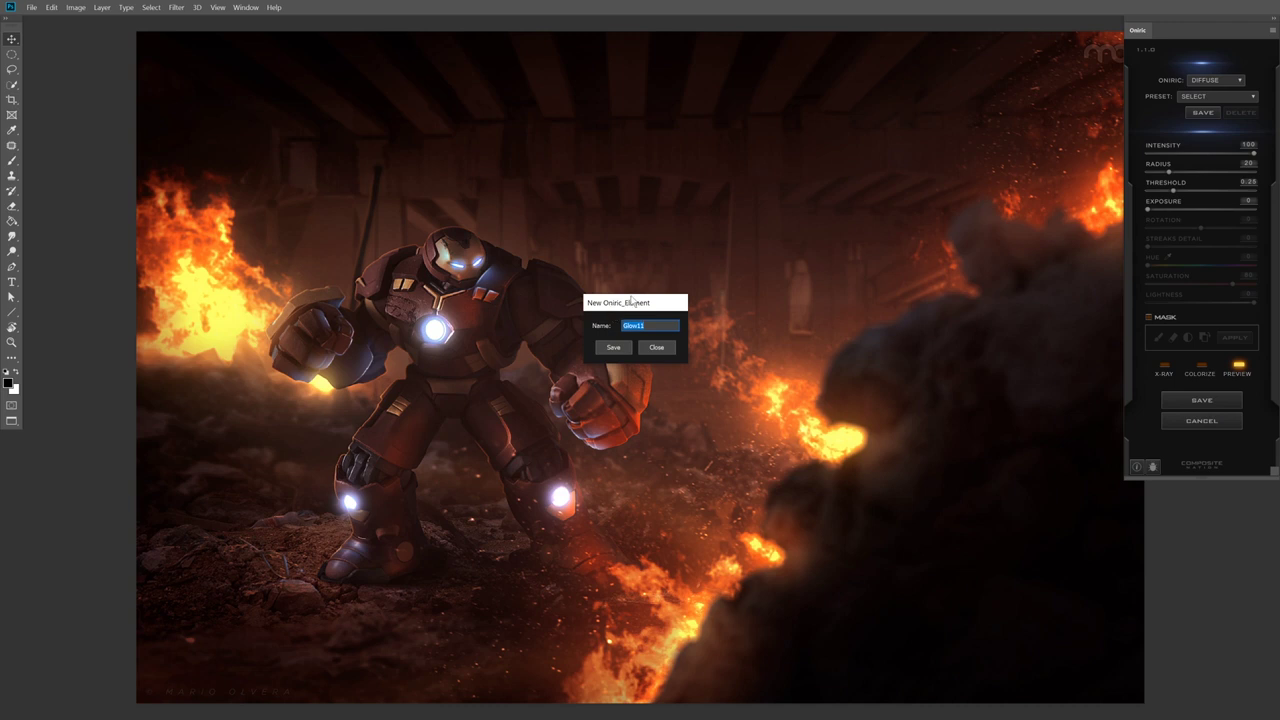
{"action": "left_click", "coordinate": [648, 352]}
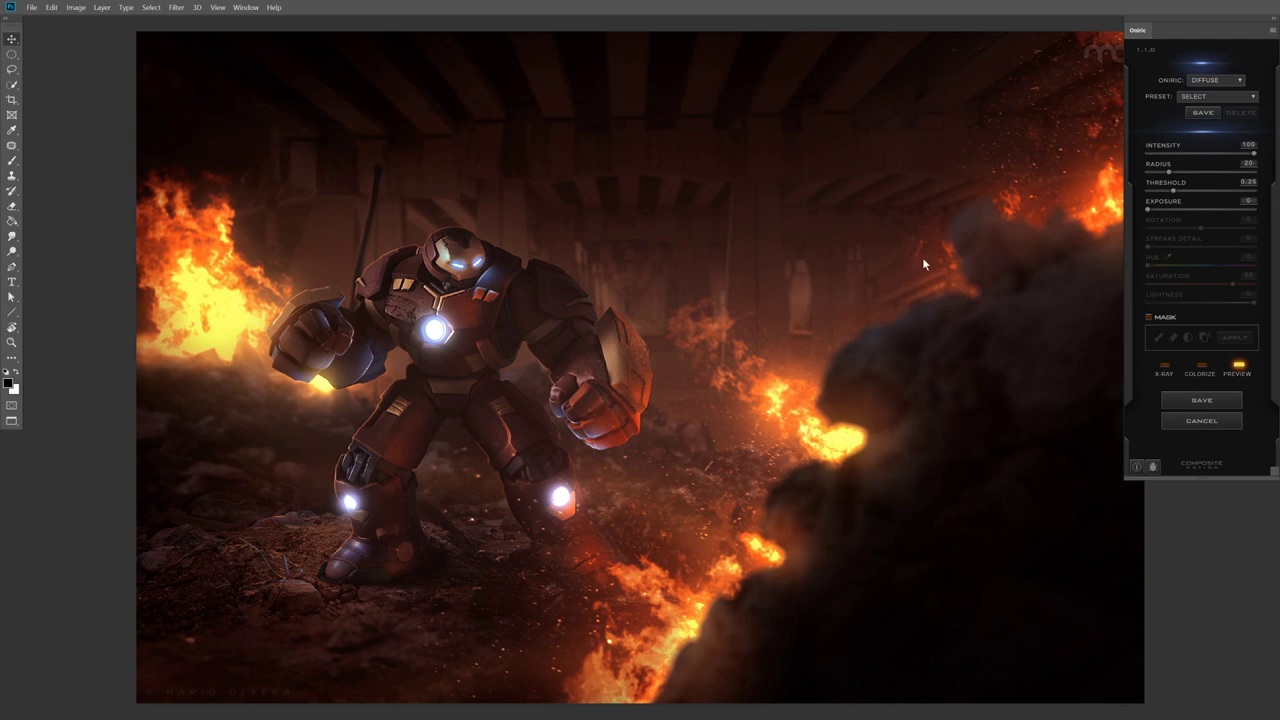
{"action": "left_click", "coordinate": [1245, 373]}
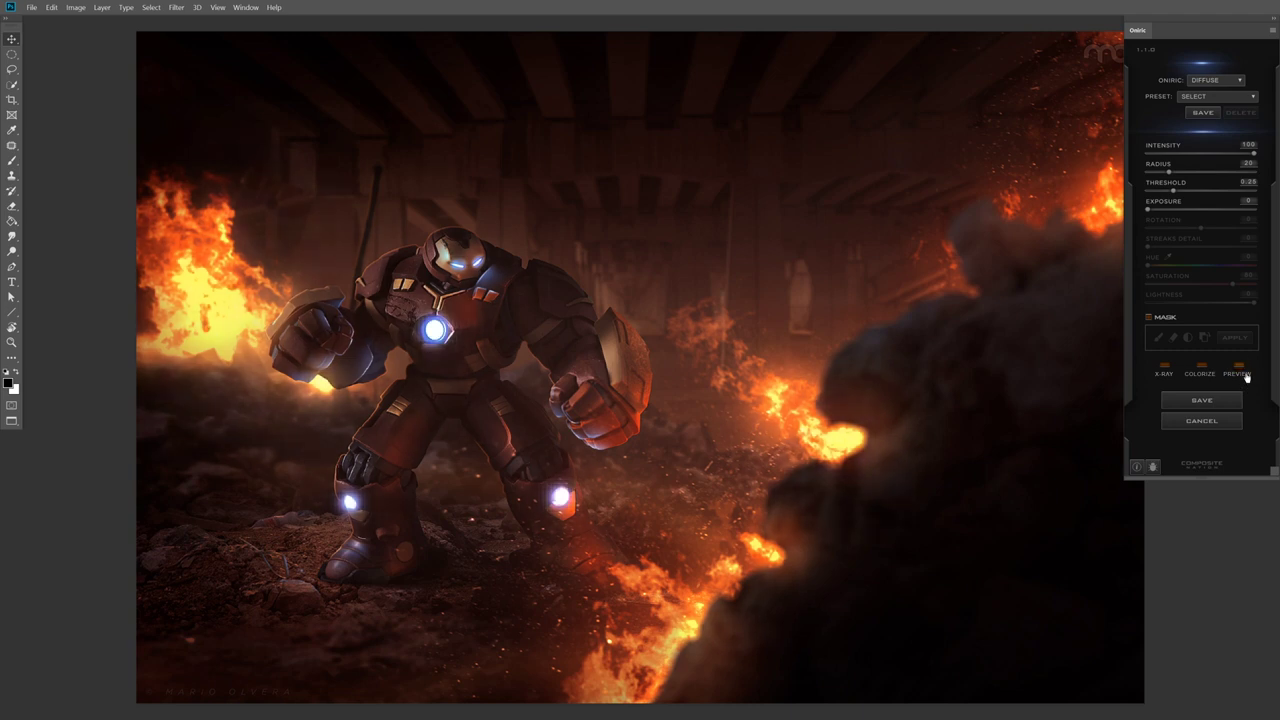
{"action": "left_click", "coordinate": [1245, 373]}
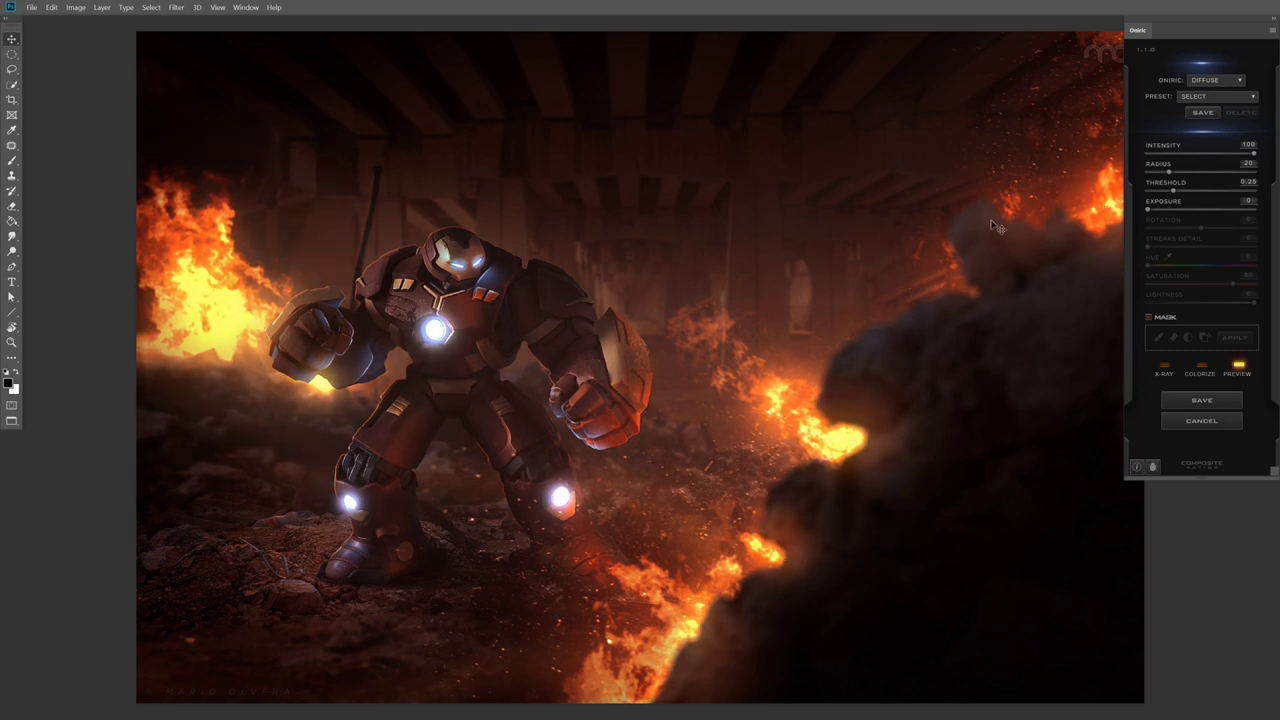
Step: Enable the mask and brush it over the fires along the right side and behind the robot's fist
{"action": "left_click", "coordinate": [1166, 323]}
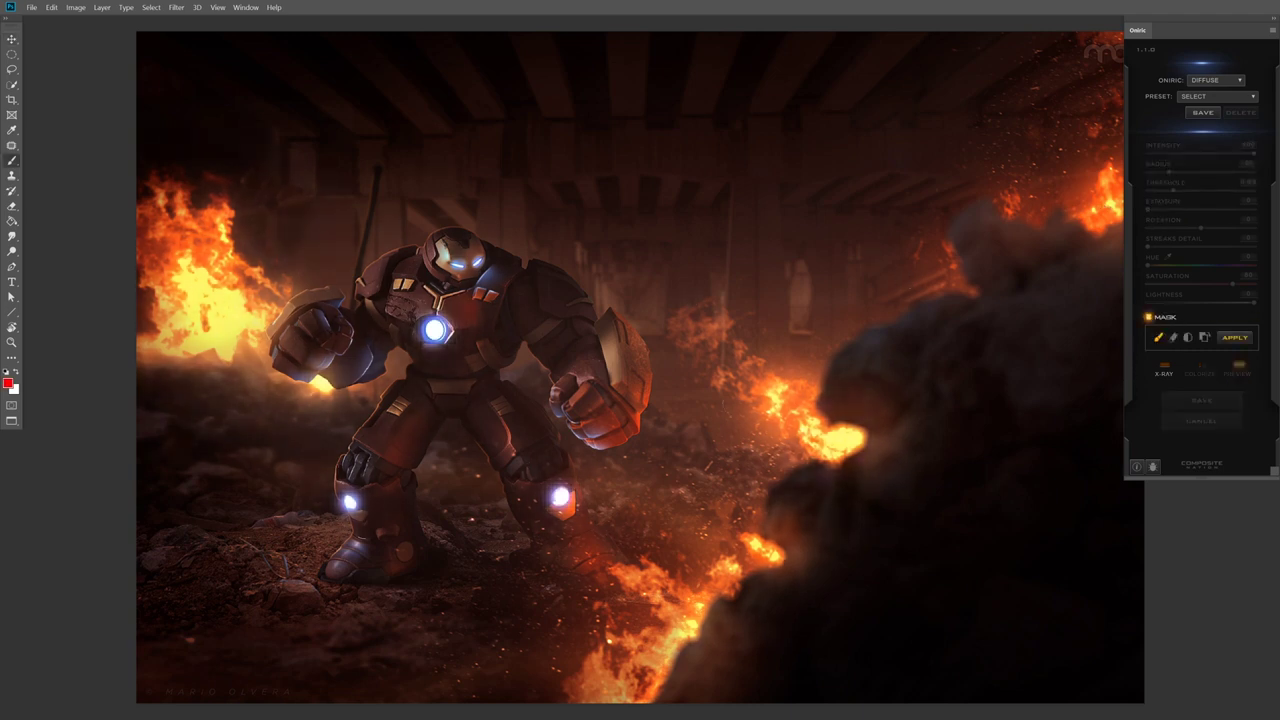
{"action": "mouse_move", "coordinate": [757, 394]}
{"action": "left_mouse_down"}
{"action": "mouse_move", "coordinate": [820, 440]}
{"action": "mouse_move", "coordinate": [745, 592]}
{"action": "mouse_move", "coordinate": [640, 665]}
{"action": "left_mouse_up"}
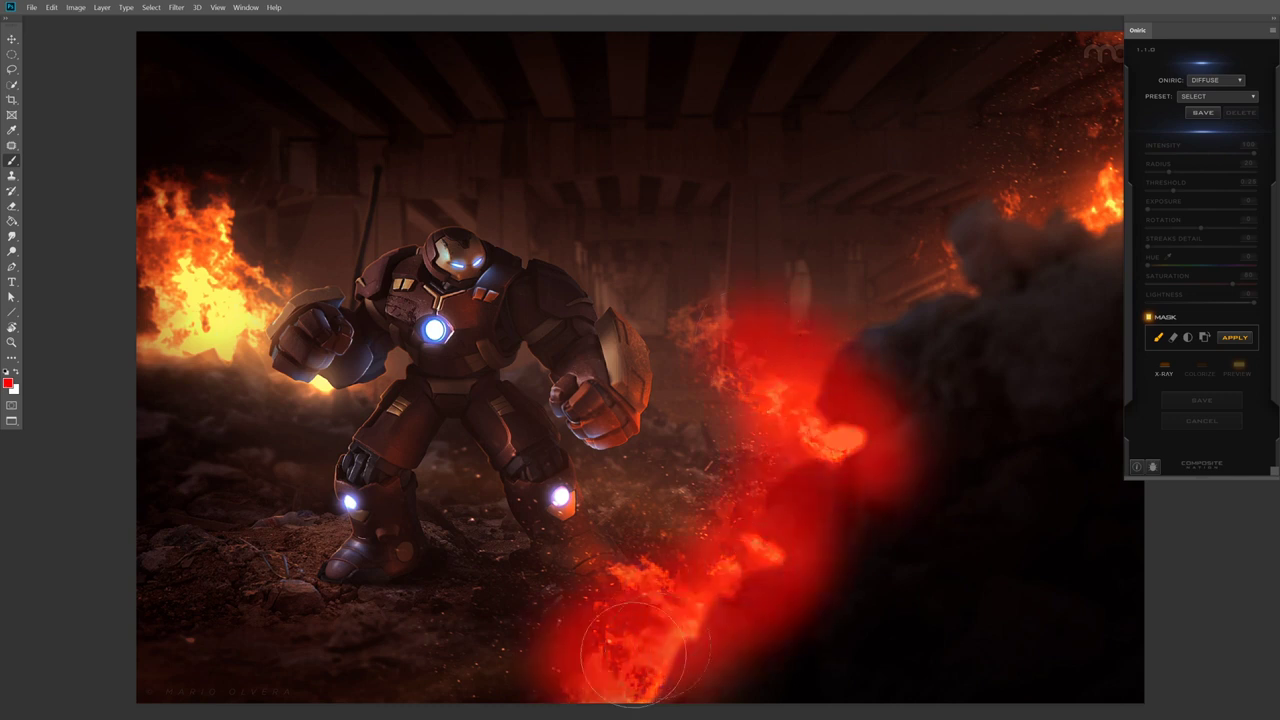
{"action": "mouse_move", "coordinate": [909, 286]}
{"action": "left_mouse_down"}
{"action": "mouse_move", "coordinate": [1062, 195]}
{"action": "mouse_move", "coordinate": [1124, 197]}
{"action": "mouse_move", "coordinate": [1060, 90]}
{"action": "left_mouse_up"}
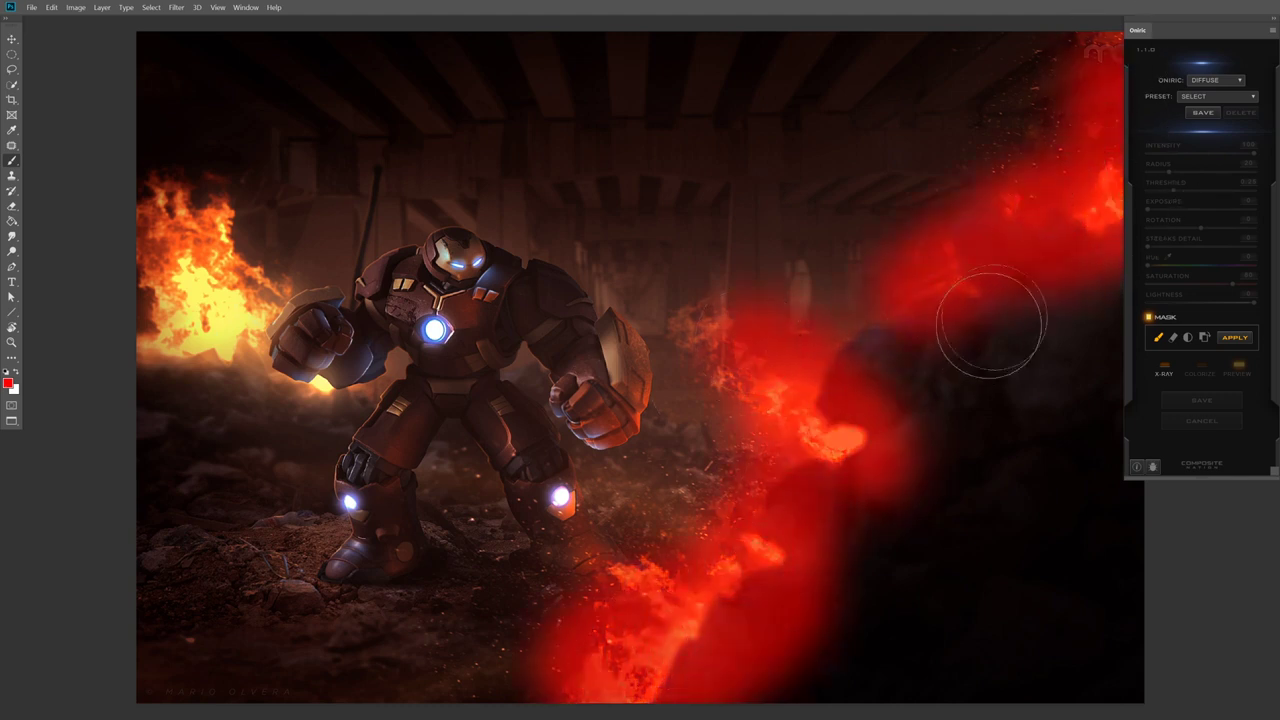
{"action": "mouse_move", "coordinate": [312, 388]}
{"action": "left_mouse_down"}
{"action": "mouse_move", "coordinate": [206, 228]}
{"action": "mouse_move", "coordinate": [170, 272]}
{"action": "mouse_move", "coordinate": [232, 208]}
{"action": "left_mouse_up"}
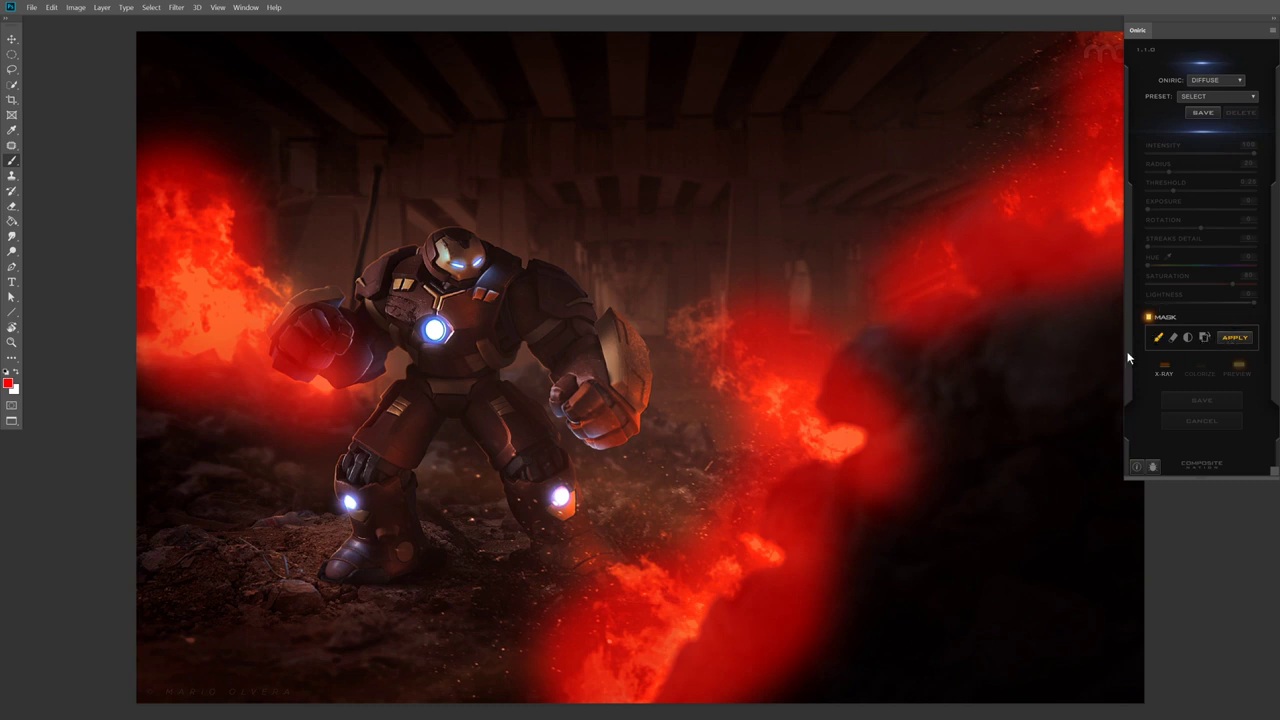
Step: Erase the painted mask over the smoke and small flames in the upper right of the image
{"action": "left_click", "coordinate": [1159, 340]}
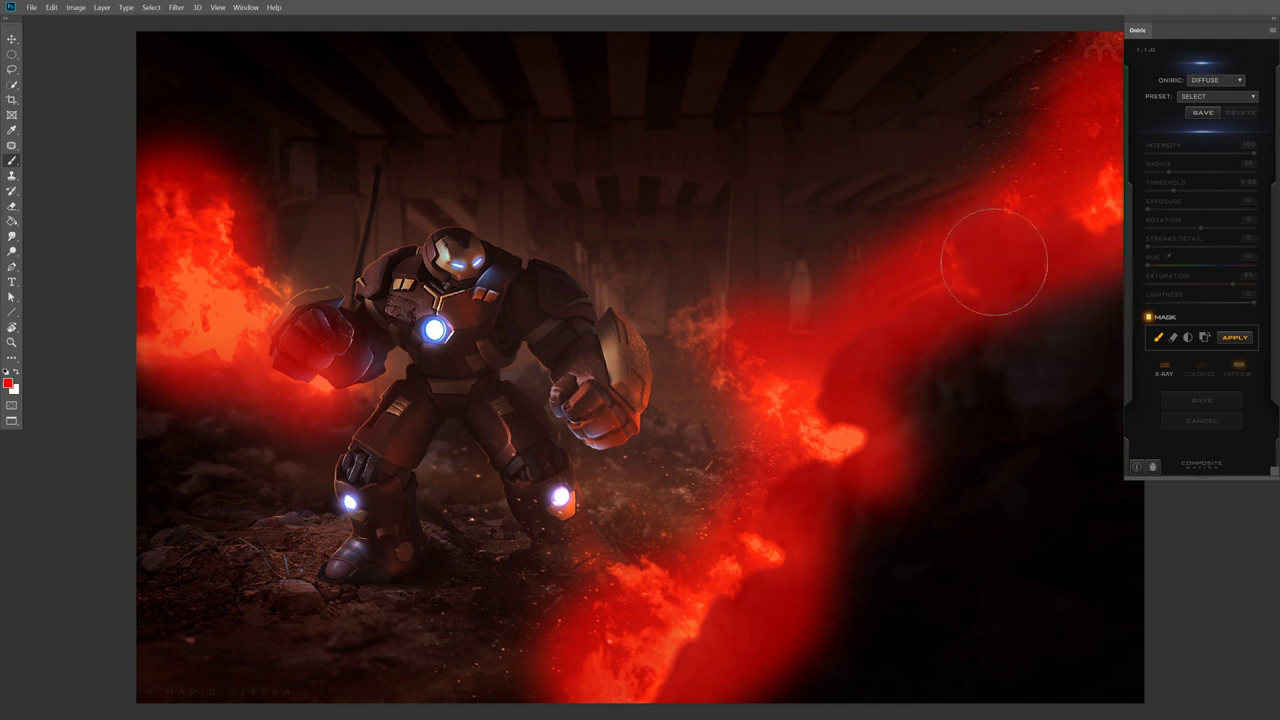
{"action": "left_click", "coordinate": [1173, 341]}
{"action": "mouse_move", "coordinate": [964, 307]}
{"action": "left_mouse_down"}
{"action": "mouse_move", "coordinate": [1026, 323]}
{"action": "mouse_move", "coordinate": [922, 250]}
{"action": "mouse_move", "coordinate": [1002, 265]}
{"action": "left_mouse_up"}
{"action": "left_click_drag", "start_coordinate": [984, 311], "coordinate": [1024, 319]}
{"action": "mouse_move", "coordinate": [1012, 375]}
{"action": "left_mouse_down"}
{"action": "mouse_move", "coordinate": [987, 227]}
{"action": "mouse_move", "coordinate": [913, 210]}
{"action": "mouse_move", "coordinate": [843, 276]}
{"action": "mouse_move", "coordinate": [861, 278]}
{"action": "mouse_move", "coordinate": [778, 275]}
{"action": "left_mouse_up"}
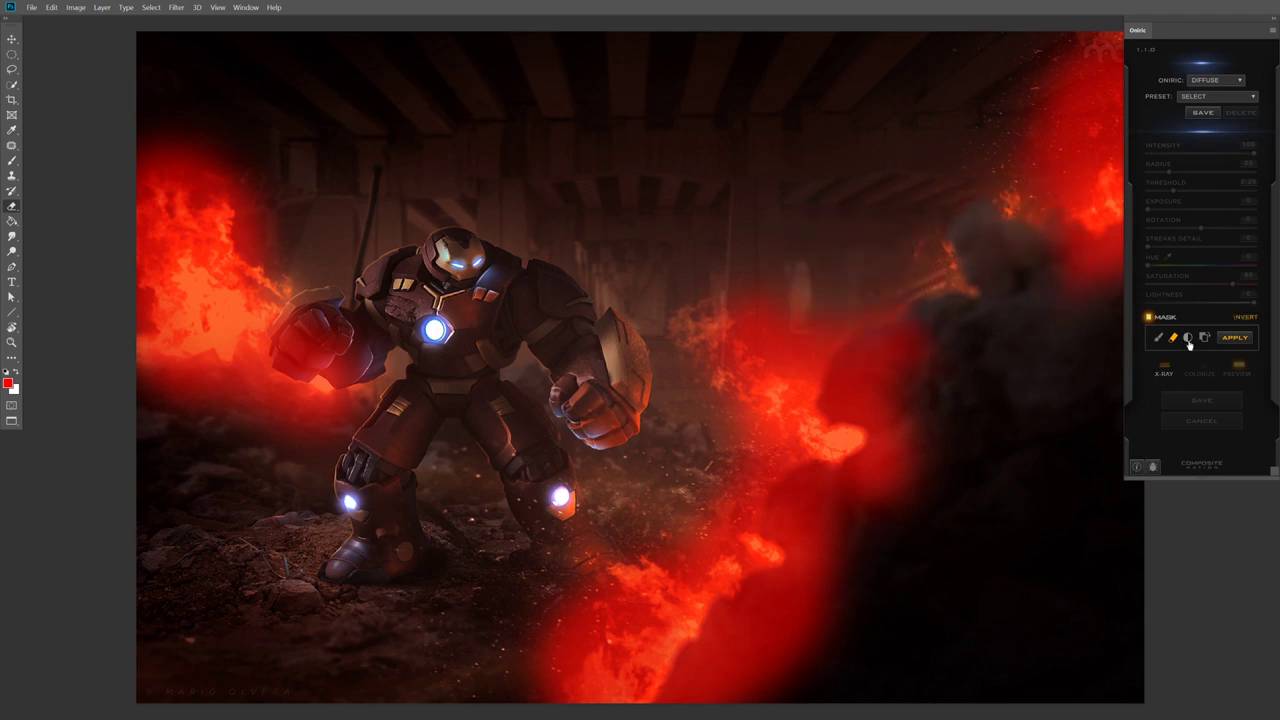
Step: Invert the mask, invert it back, and clear all of its painted areas
{"action": "left_click", "coordinate": [1189, 342]}
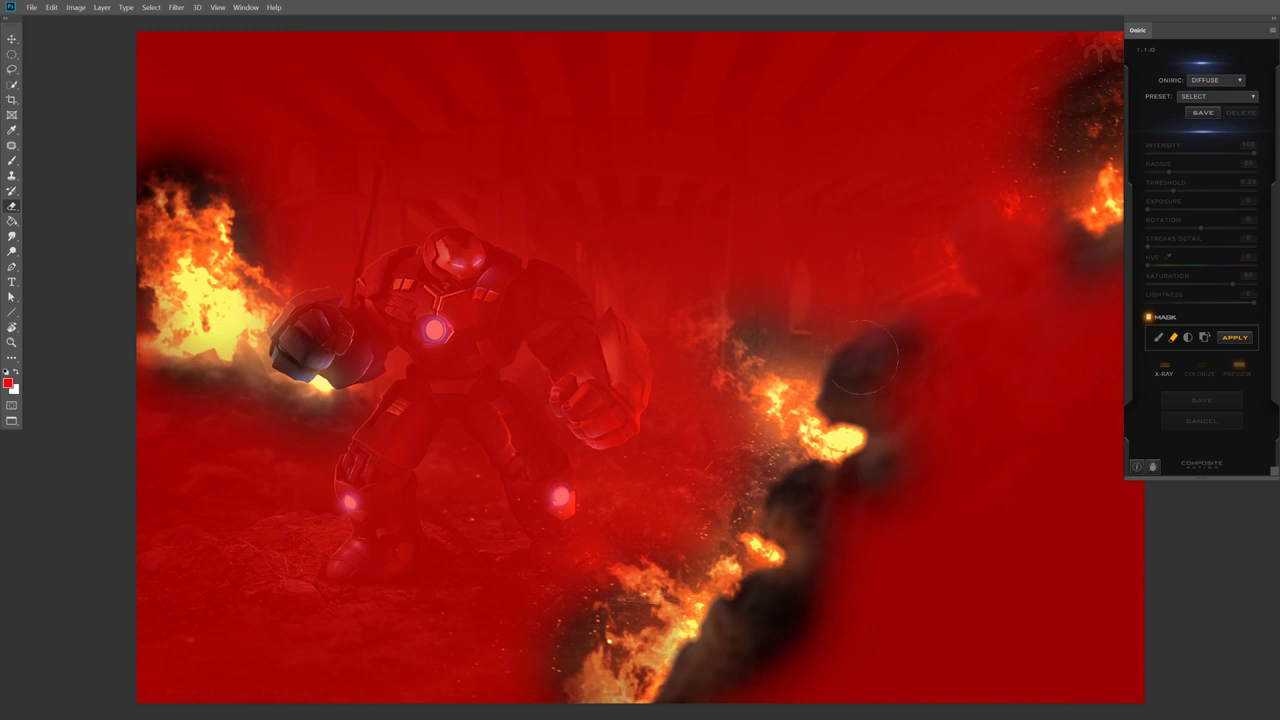
{"action": "left_click", "coordinate": [1189, 342]}
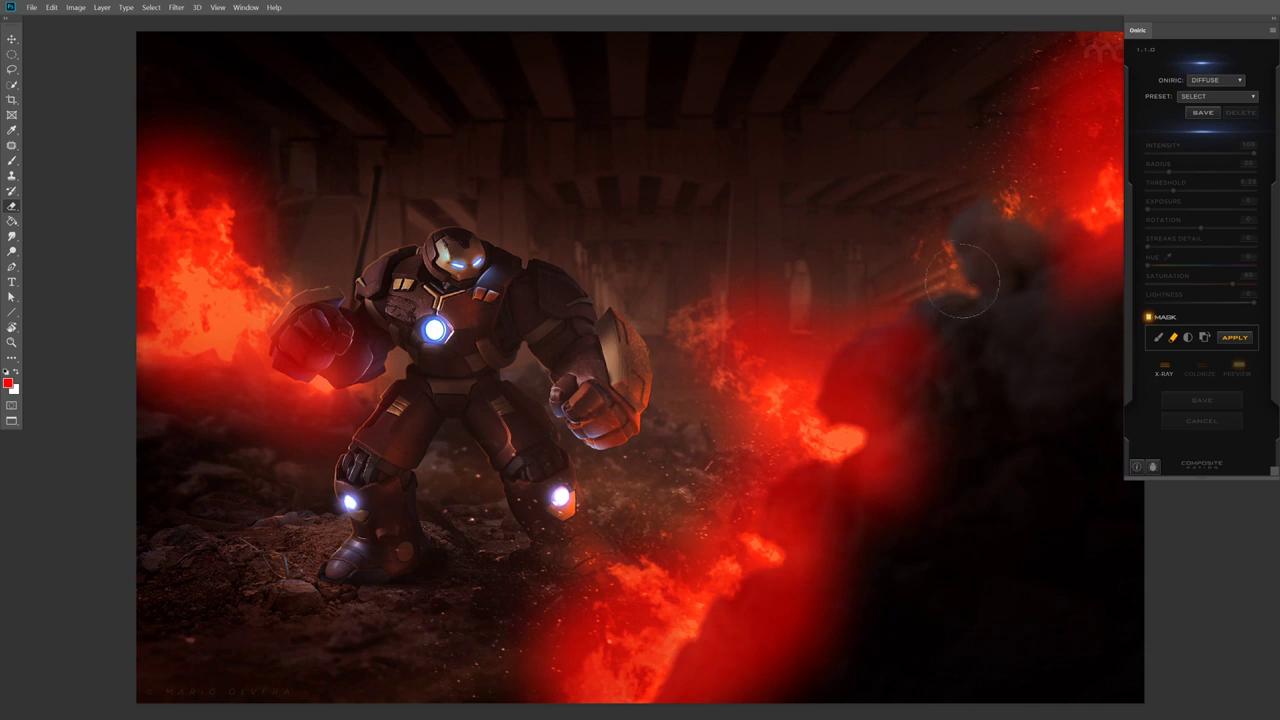
{"action": "left_click", "coordinate": [1205, 342]}
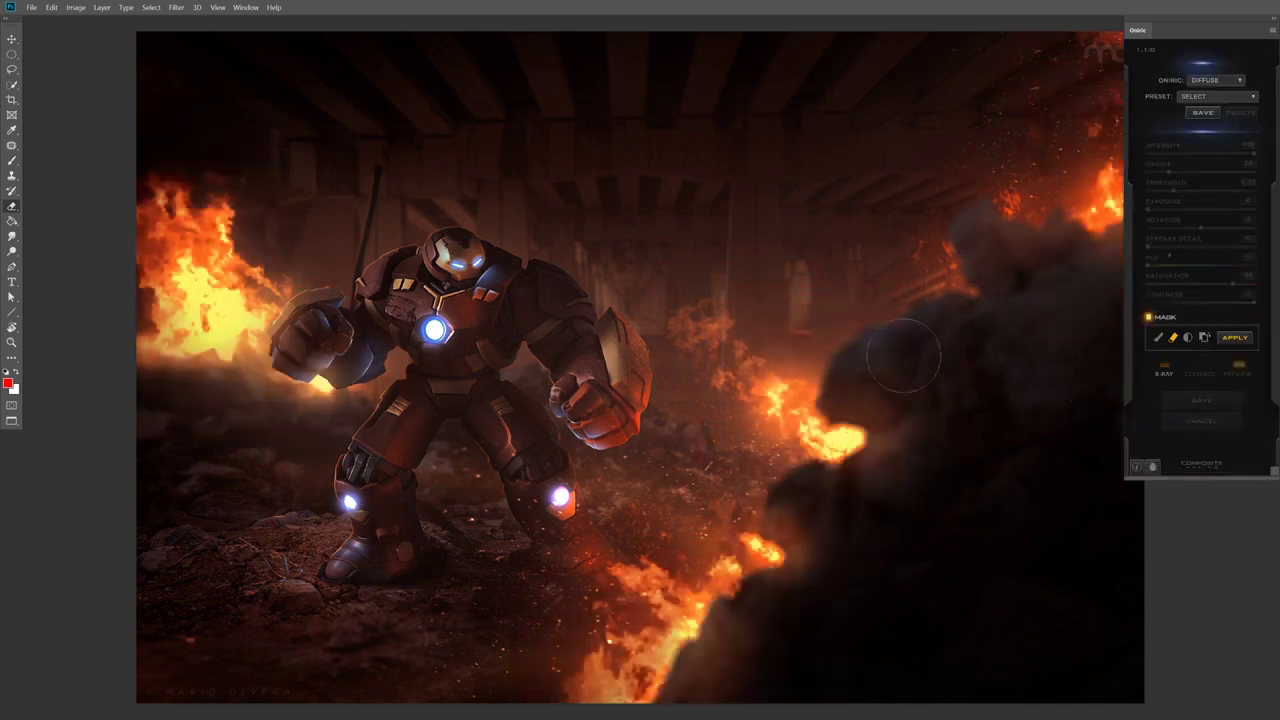
Step: Brush the mask with a smaller soft brush over the robot's head, chest reactor and both leg lights
{"action": "key", "text": "b"}
{"action": "left_click_drag", "start_coordinate": [474, 260], "coordinate": [453, 266]}
{"action": "right_click", "coordinate": [440, 317], "text": "alt"}
{"action": "left_click_drag", "start_coordinate": [435, 326], "coordinate": [434, 345]}
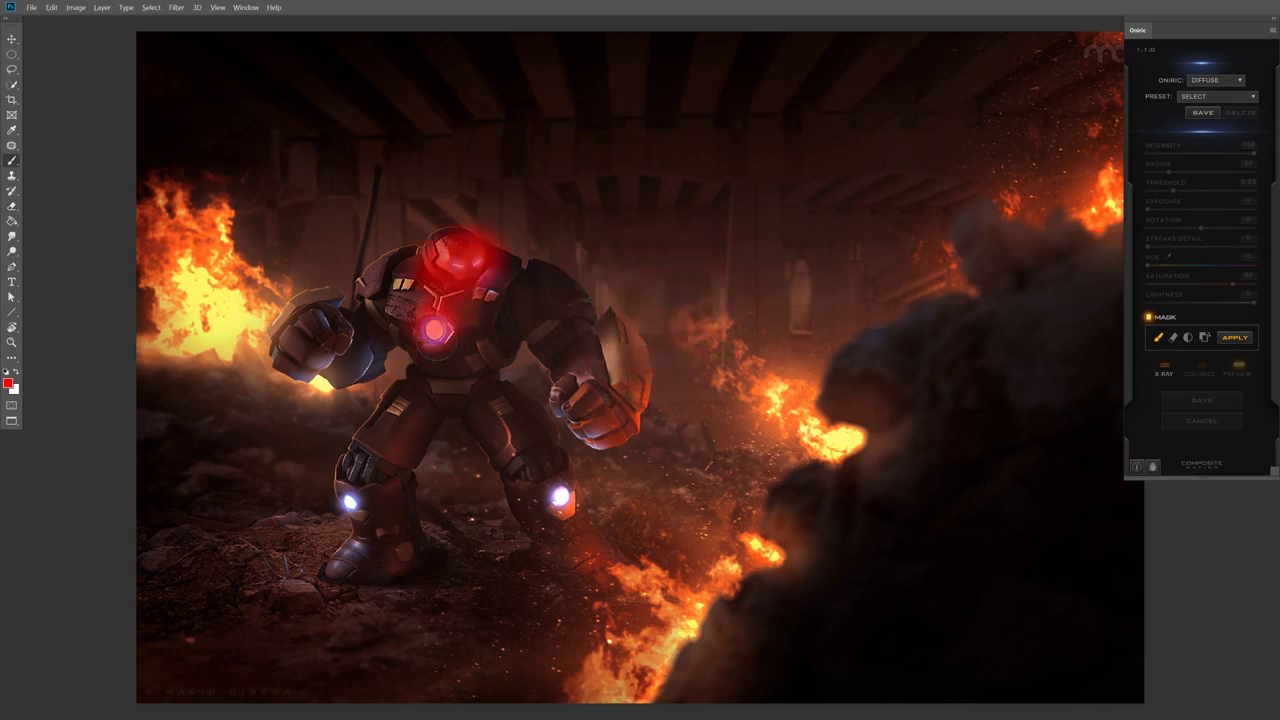
{"action": "left_click_drag", "start_coordinate": [556, 490], "coordinate": [562, 502]}
{"action": "left_click_drag", "start_coordinate": [348, 492], "coordinate": [352, 504]}
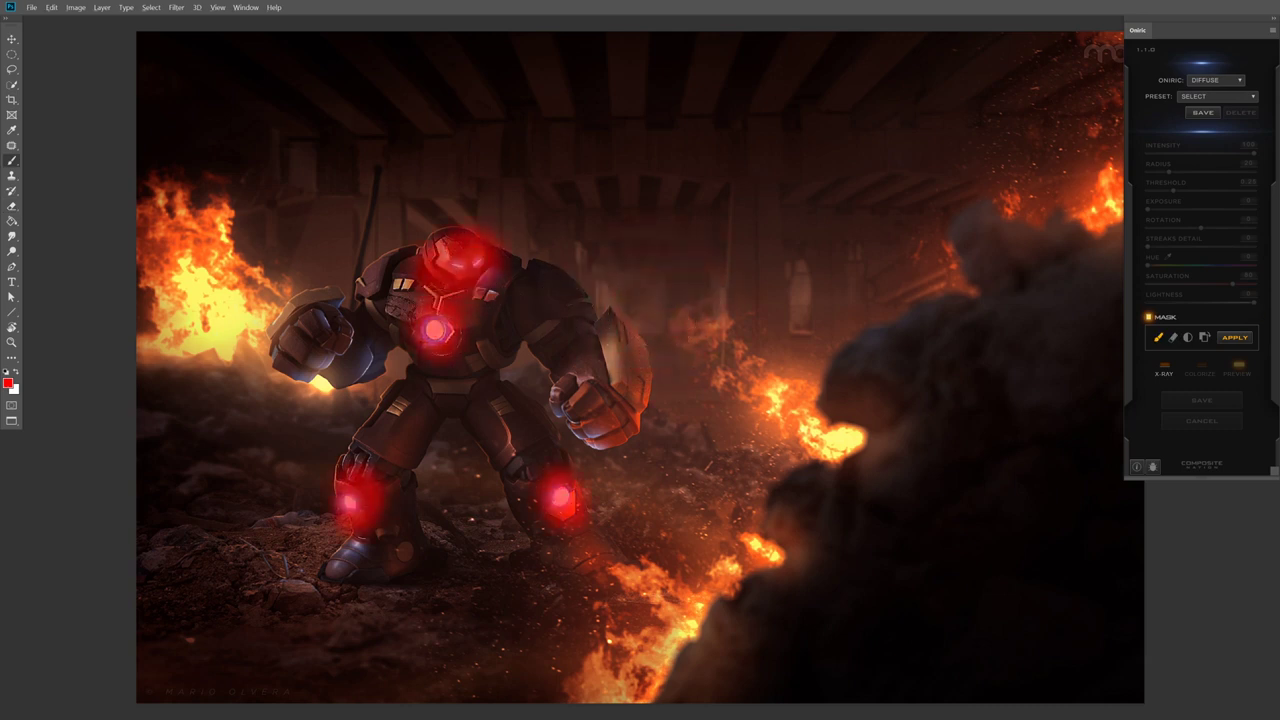
Step: Invert the mask to cover everything except the robot's head, chest reactor and leg lights, and apply it
{"action": "left_click", "coordinate": [1188, 338]}
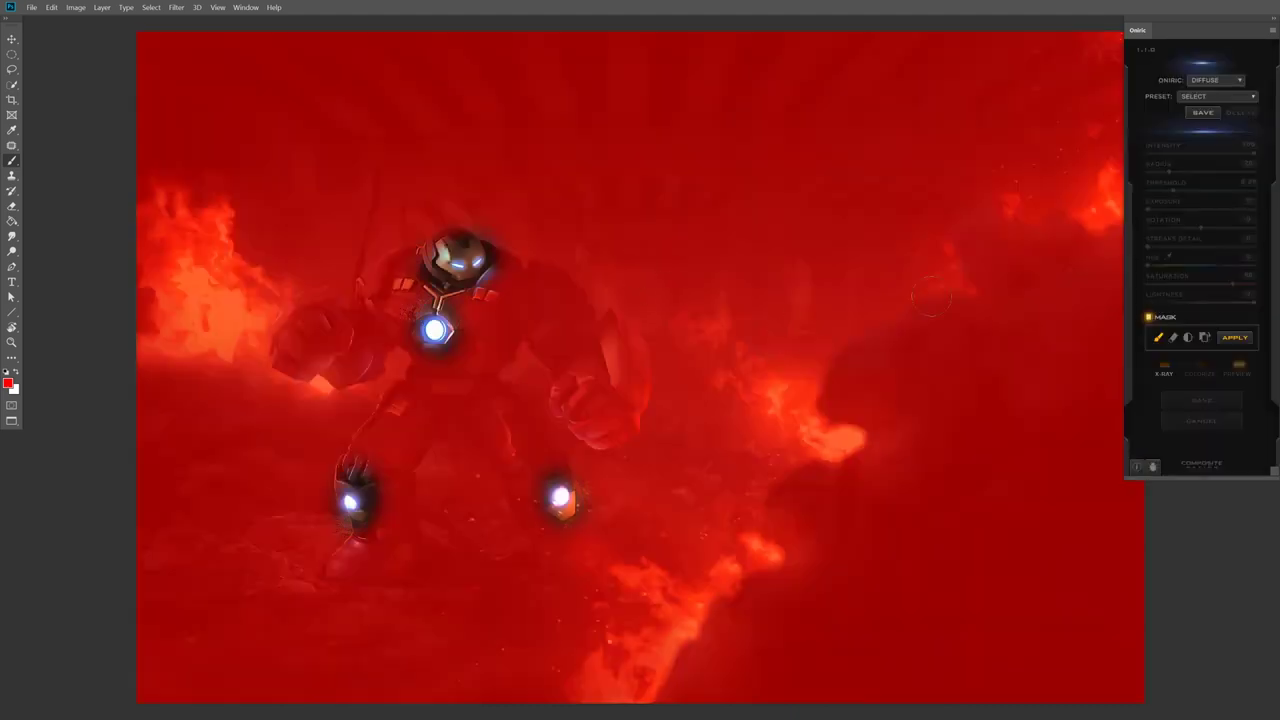
{"action": "key", "text": "bracketright"}
{"action": "key", "text": "bracketright"}
{"action": "key", "text": "bracketright"}
{"action": "key", "text": "bracketright"}
{"action": "left_click_drag", "start_coordinate": [688, 366], "coordinate": [610, 372]}
{"action": "left_click_drag", "start_coordinate": [470, 268], "coordinate": [472, 268]}
{"action": "left_click", "coordinate": [1234, 337]}
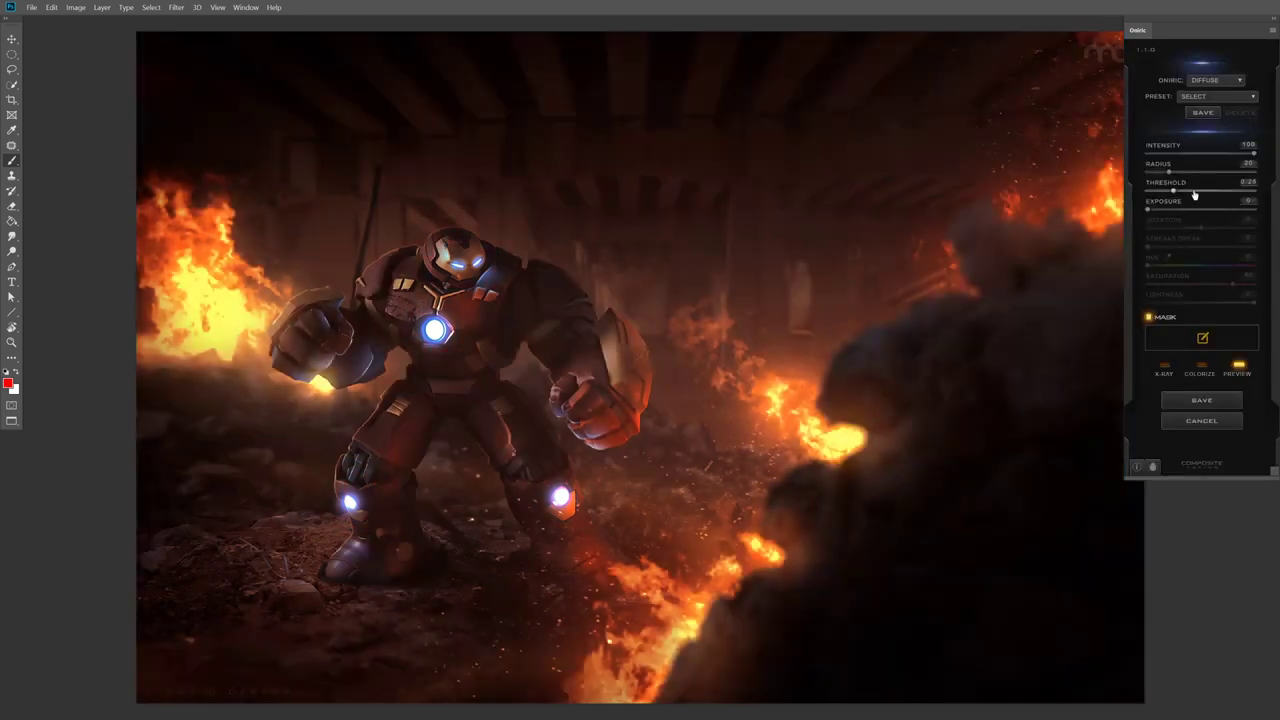
Step: Set the glow's Threshold to 0.77 and compare the image with and without the effect
{"action": "left_click_drag", "start_coordinate": [1211, 192], "coordinate": [1229, 192]}
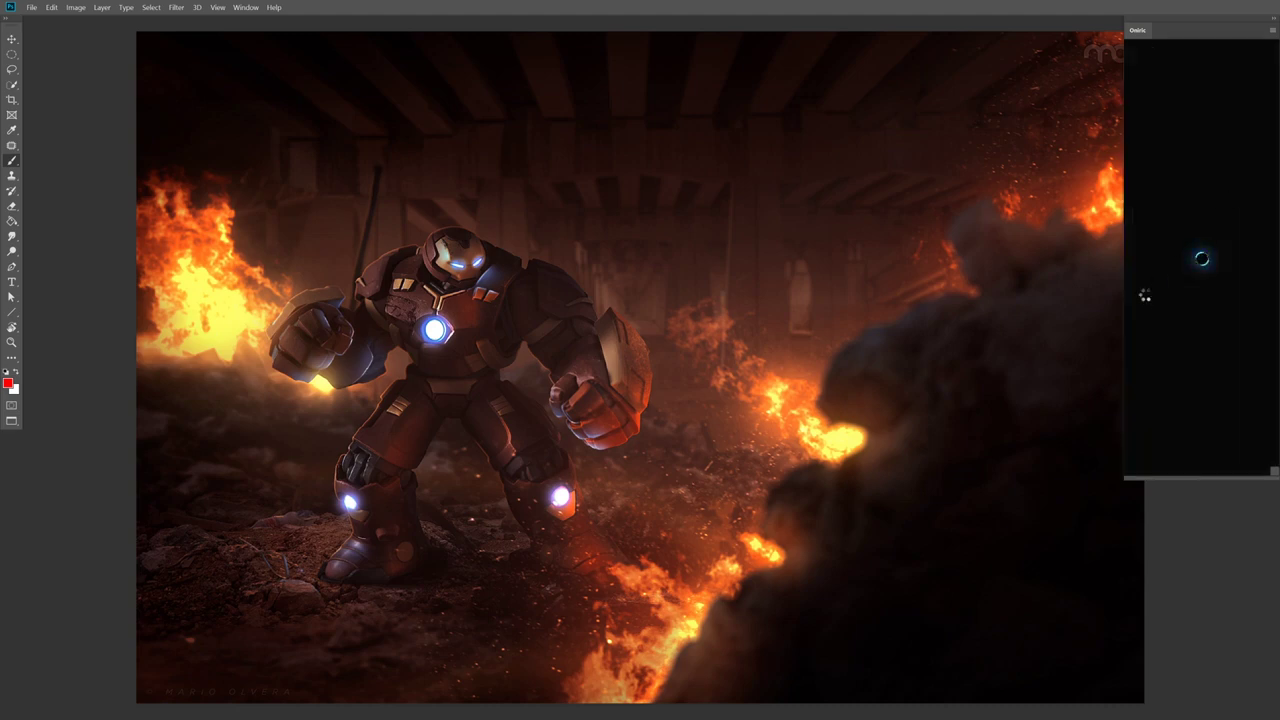
{"action": "left_click", "coordinate": [1239, 373]}
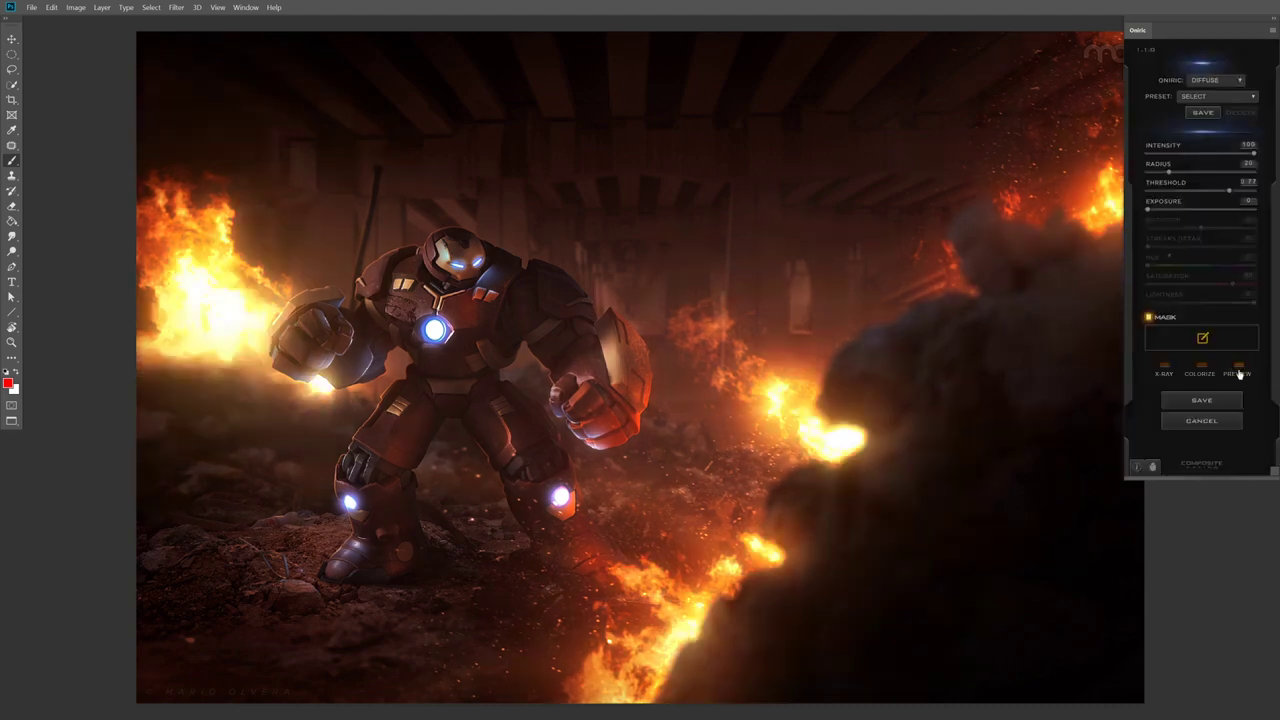
{"action": "left_click", "coordinate": [1240, 373]}
{"action": "left_click", "coordinate": [1239, 373]}
{"action": "left_click", "coordinate": [1239, 373]}
Step: Reopen the applied mask to check its coverage and apply it again
{"action": "left_click", "coordinate": [1203, 342]}
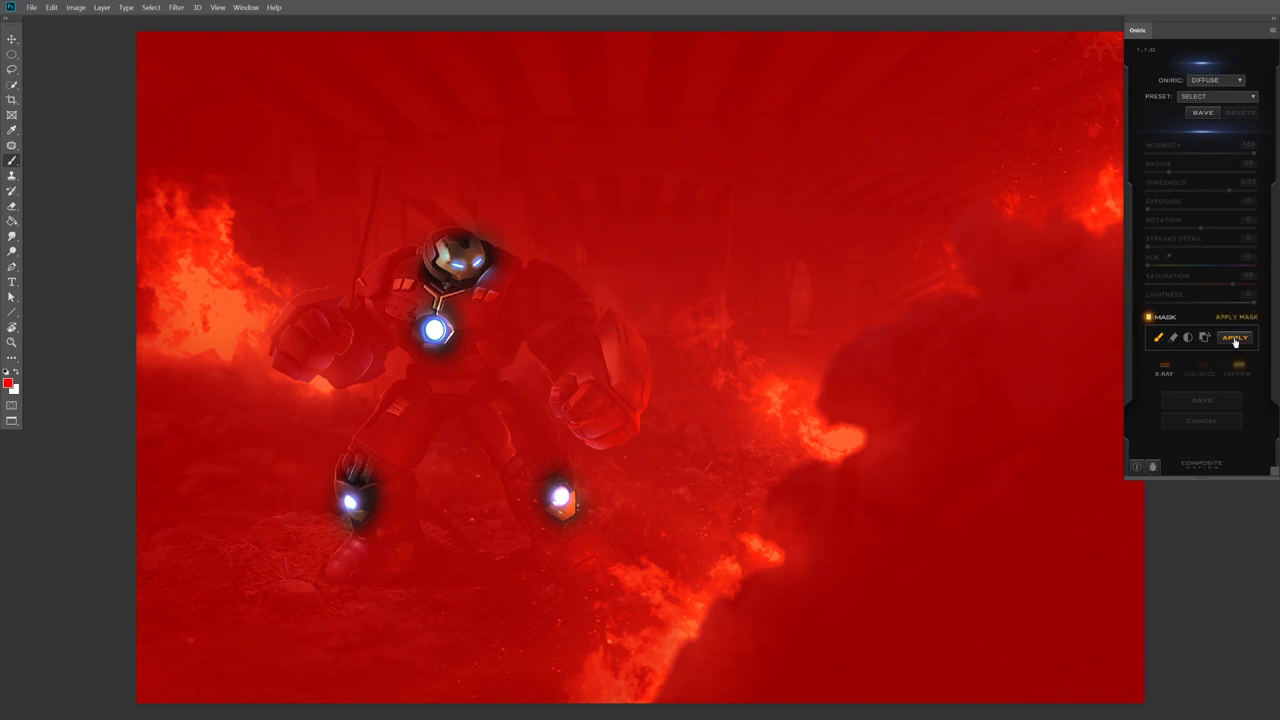
{"action": "left_click", "coordinate": [1235, 339]}
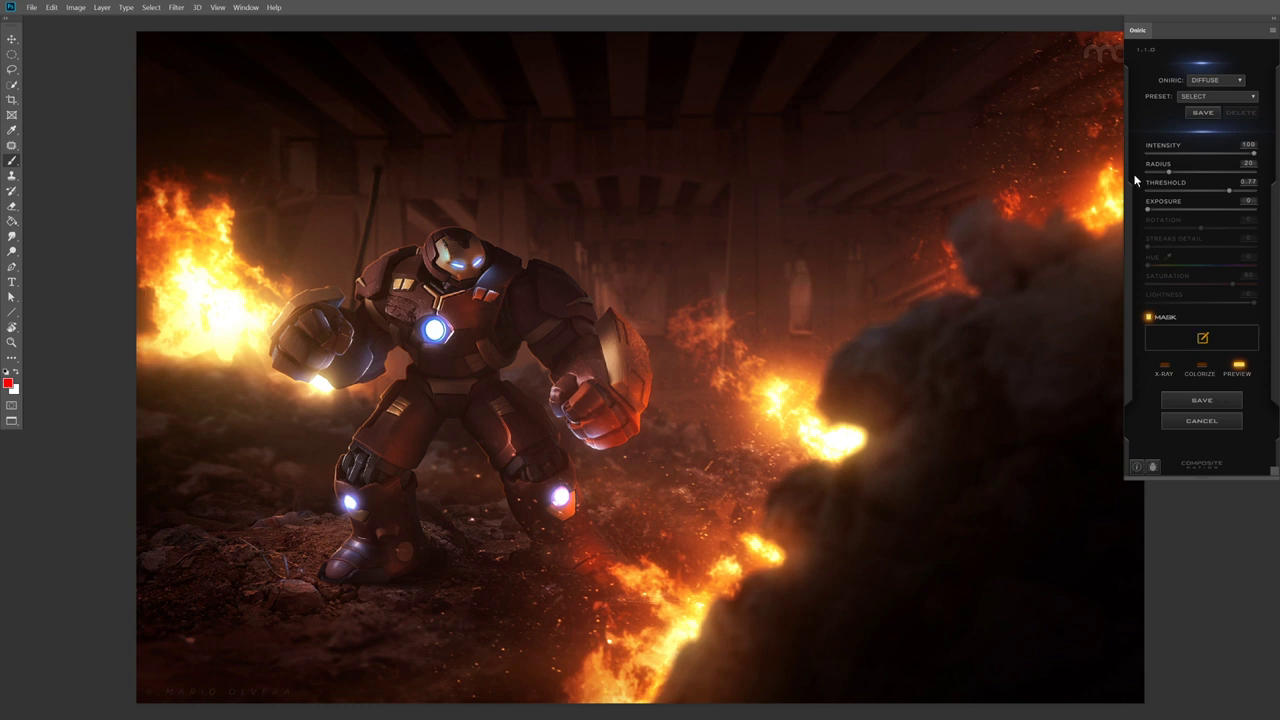
Step: Turn on Colorize and sample the glow colour from the dark background just above the robot's head
{"action": "left_click", "coordinate": [1202, 372]}
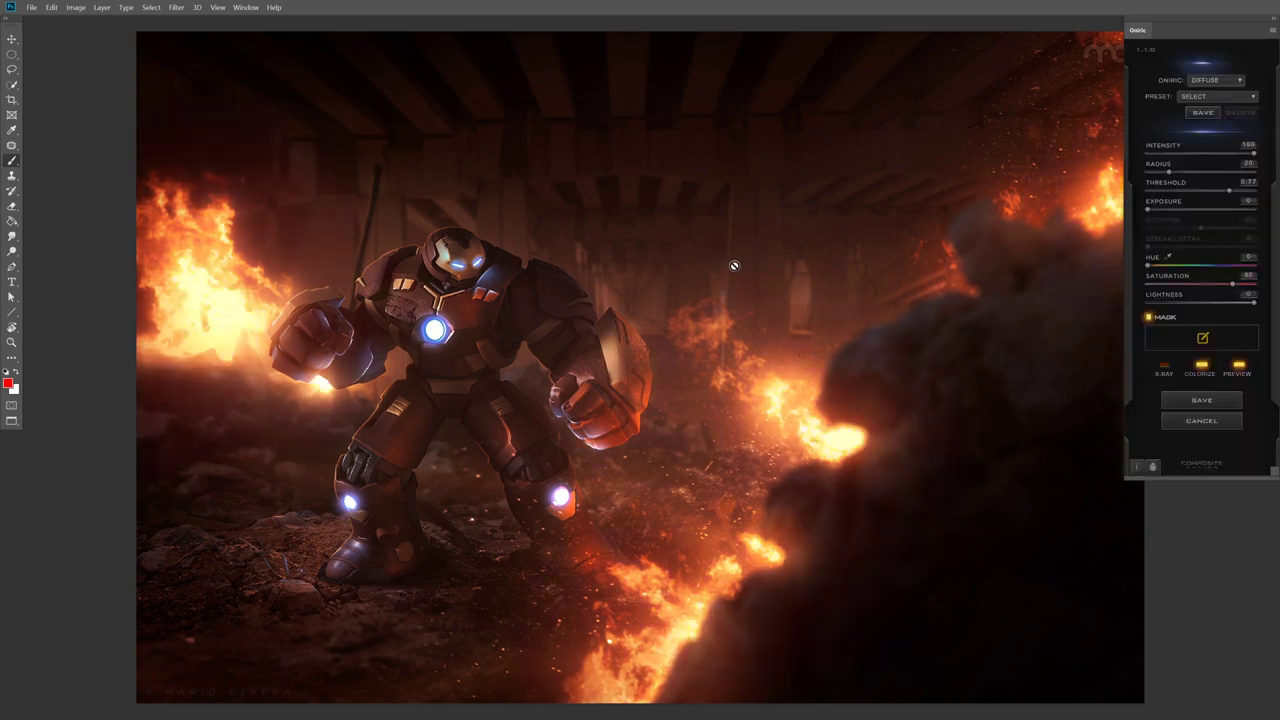
{"action": "left_click", "coordinate": [1168, 258]}
{"action": "mouse_move", "coordinate": [524, 204]}
{"action": "left_mouse_down"}
{"action": "mouse_move", "coordinate": [303, 221]}
{"action": "mouse_move", "coordinate": [489, 181]}
{"action": "mouse_move", "coordinate": [886, 287]}
{"action": "mouse_move", "coordinate": [957, 363]}
{"action": "mouse_move", "coordinate": [685, 201]}
{"action": "mouse_move", "coordinate": [545, 208]}
{"action": "mouse_move", "coordinate": [563, 199]}
{"action": "mouse_move", "coordinate": [784, 249]}
{"action": "mouse_move", "coordinate": [510, 197]}
{"action": "mouse_move", "coordinate": [520, 189]}
{"action": "mouse_move", "coordinate": [520, 207]}
{"action": "left_mouse_up"}
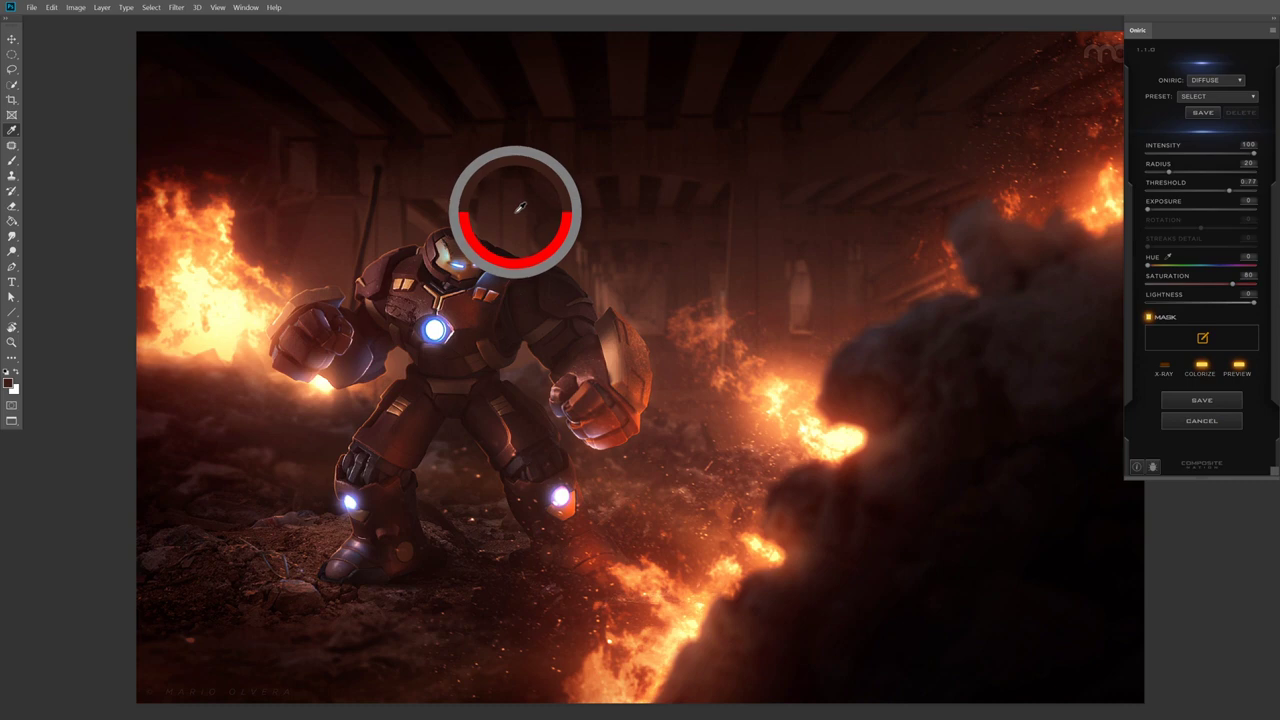
{"action": "left_click_drag", "start_coordinate": [520, 207], "coordinate": [518, 209]}
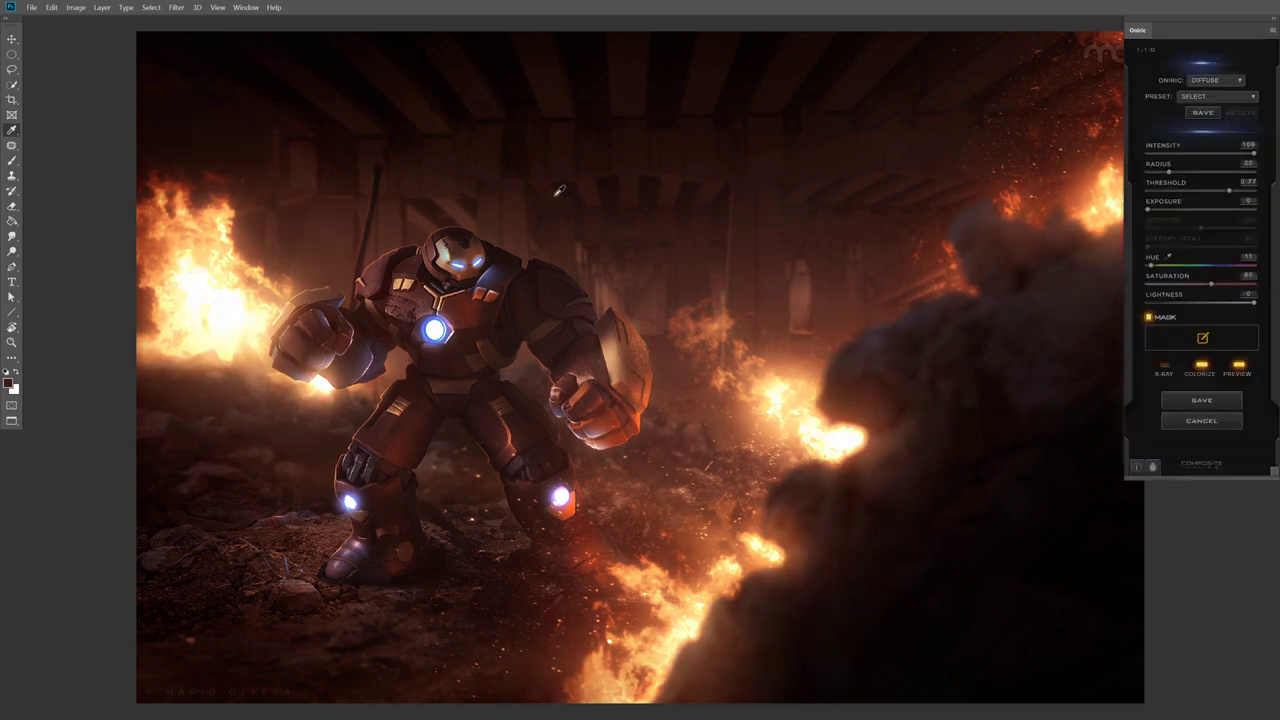
Step: Toggle the preview to compare the colorized glow with the original image
{"action": "left_click", "coordinate": [1240, 372]}
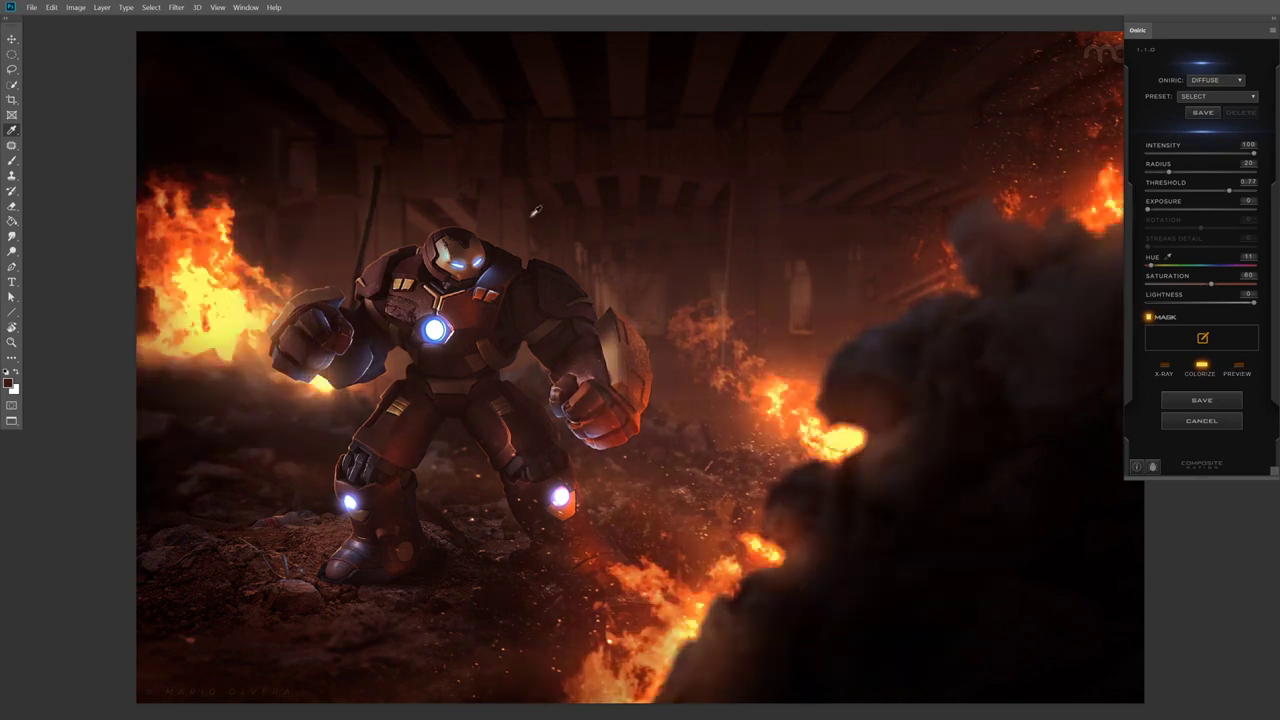
{"action": "left_click", "coordinate": [1237, 372]}
{"action": "left_click", "coordinate": [1237, 372]}
{"action": "left_click", "coordinate": [1237, 372]}
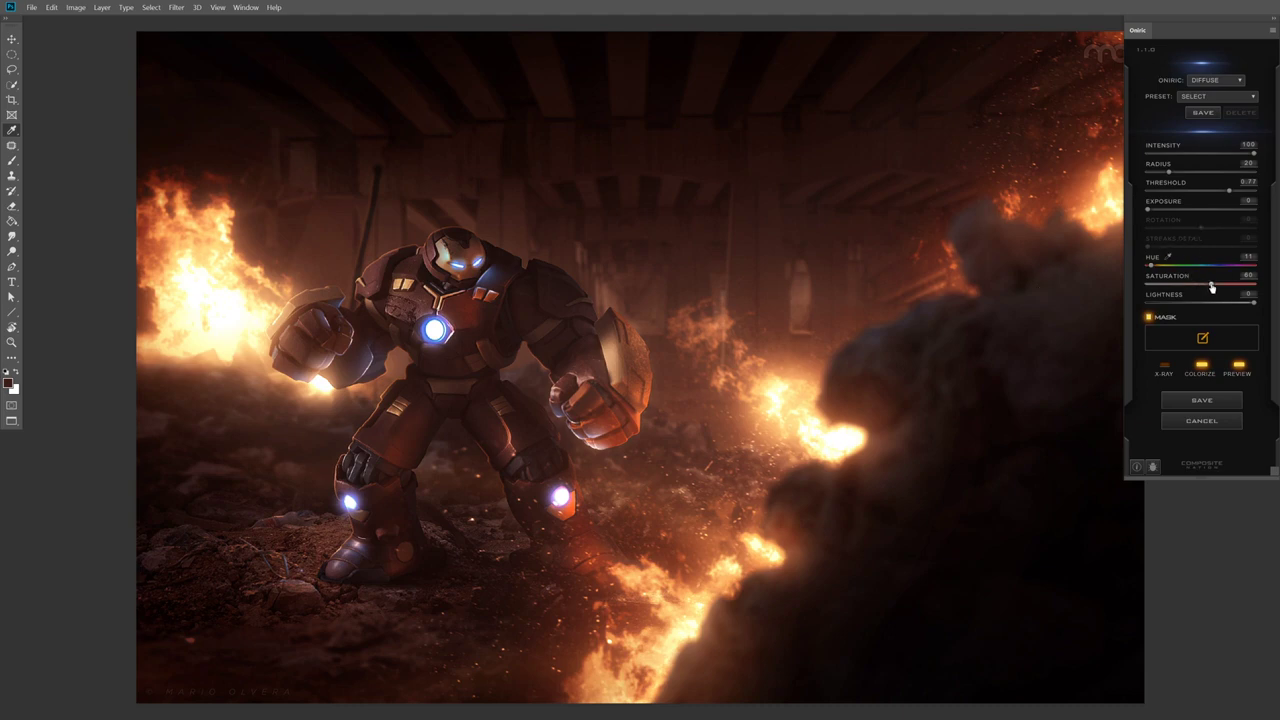
Step: Set the glow's Saturation to about 58 after trying 100, and compare the result with the original image
{"action": "left_click_drag", "start_coordinate": [1210, 290], "coordinate": [1244, 289]}
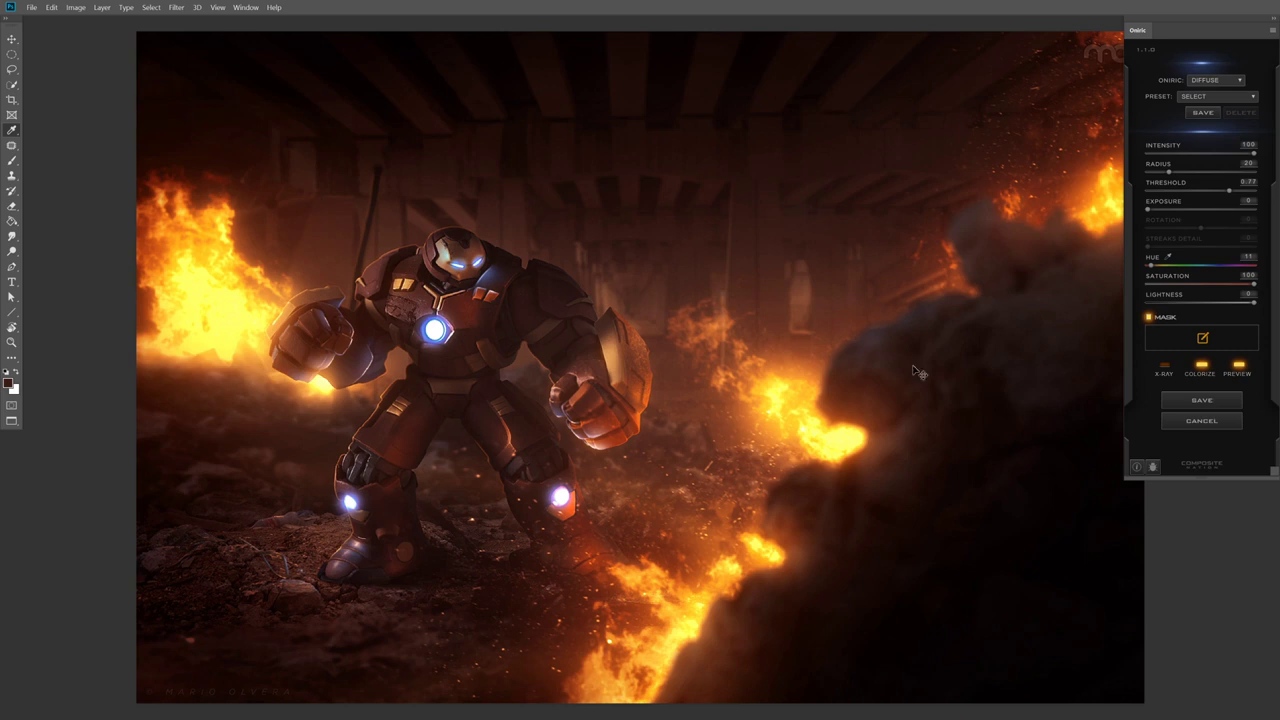
{"action": "left_click_drag", "start_coordinate": [1250, 285], "coordinate": [1210, 287]}
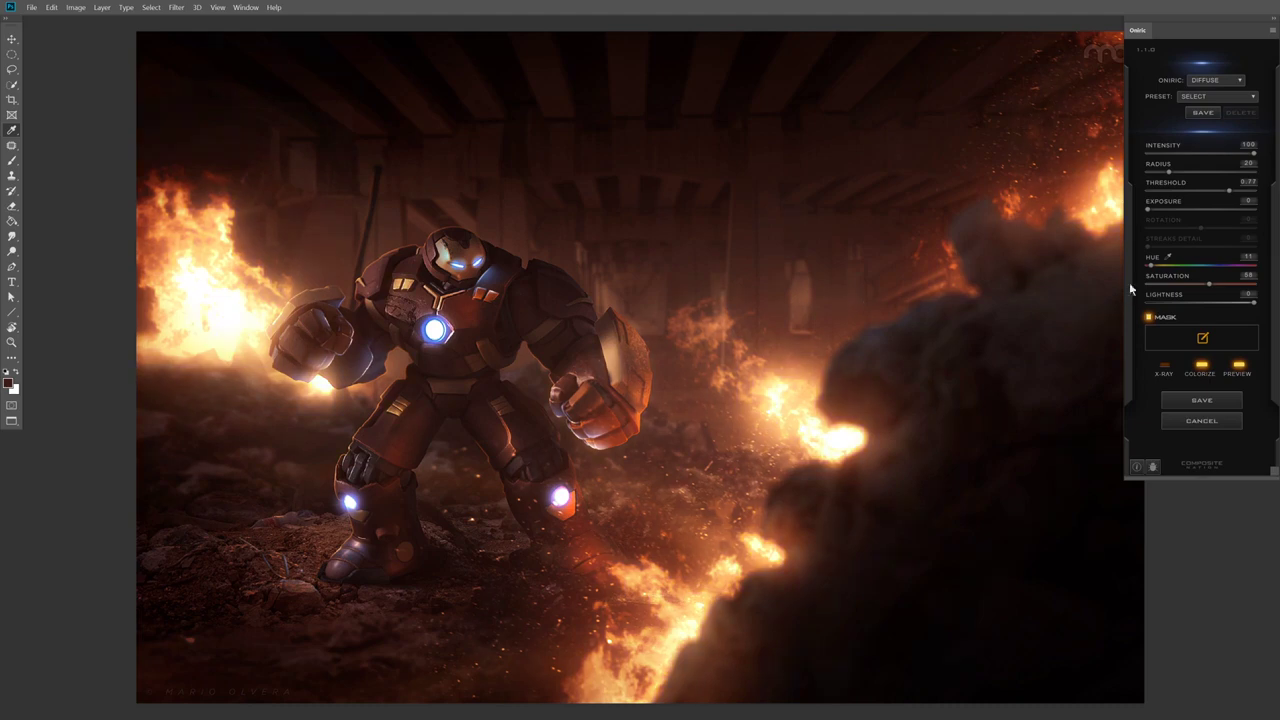
{"action": "left_click", "coordinate": [516, 214]}
{"action": "left_click", "coordinate": [1241, 366]}
{"action": "left_click", "coordinate": [1241, 366]}
{"action": "left_click", "coordinate": [1241, 366]}
{"action": "left_click", "coordinate": [1241, 366]}
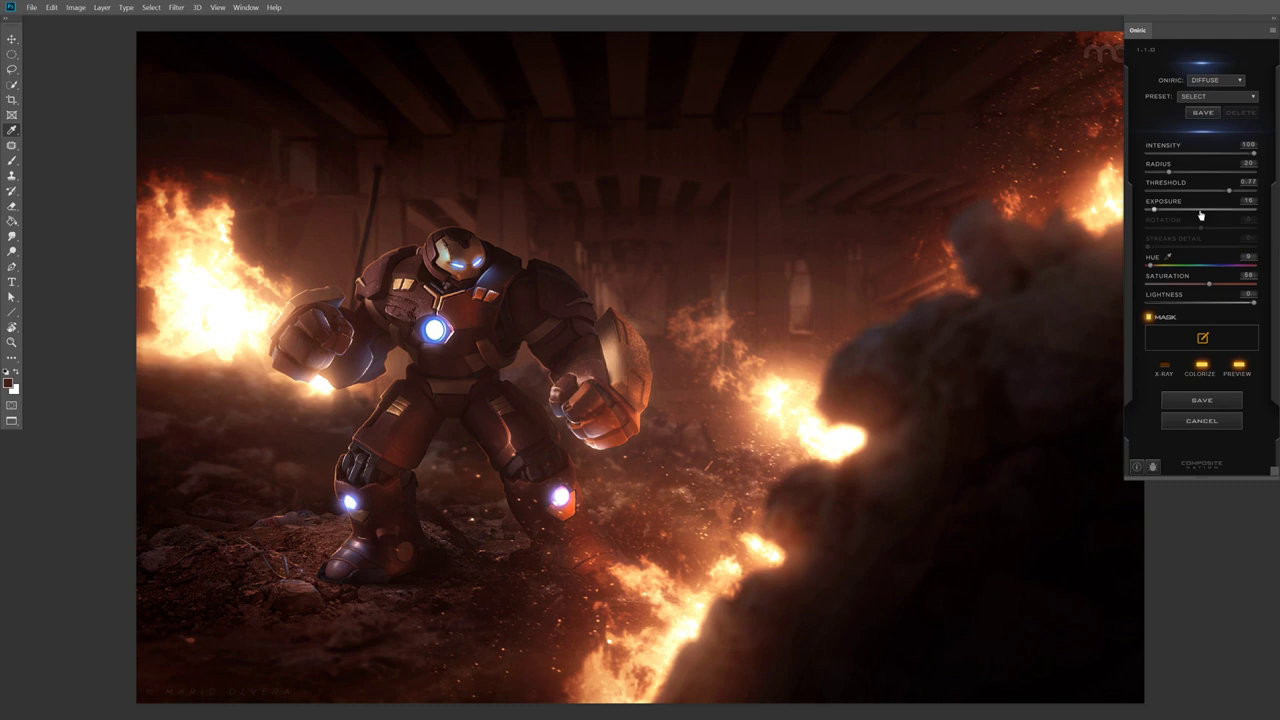
Step: Set the glow's Exposure to 24 after trying the maximum of 255, and compare the image with and without it
{"action": "left_click_drag", "start_coordinate": [1200, 211], "coordinate": [1257, 216]}
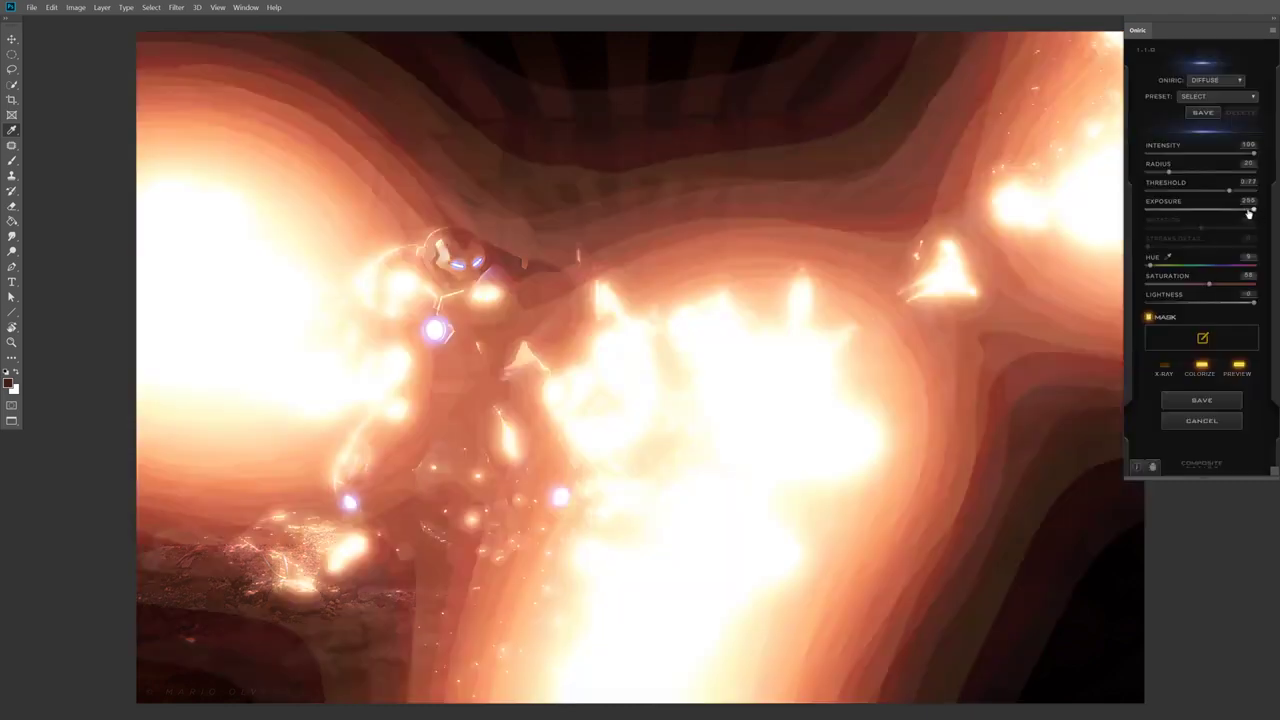
{"action": "double_click", "coordinate": [1256, 210]}
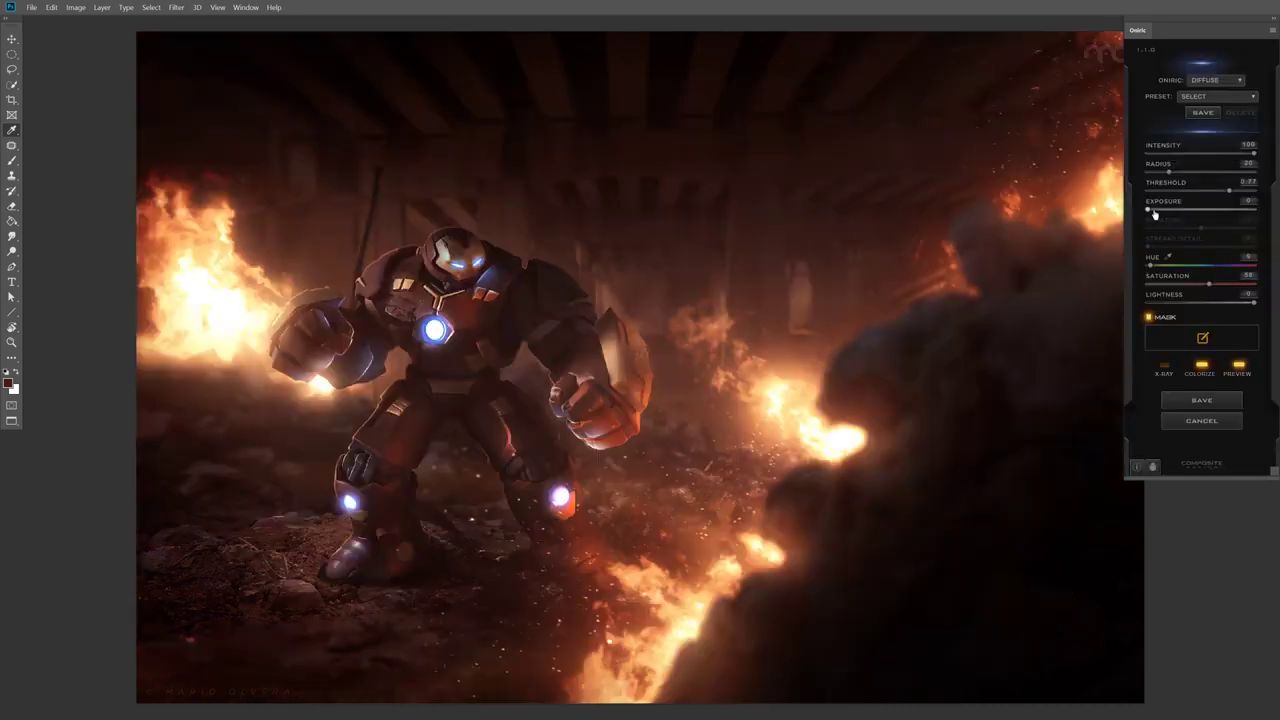
{"action": "left_click", "coordinate": [1157, 213]}
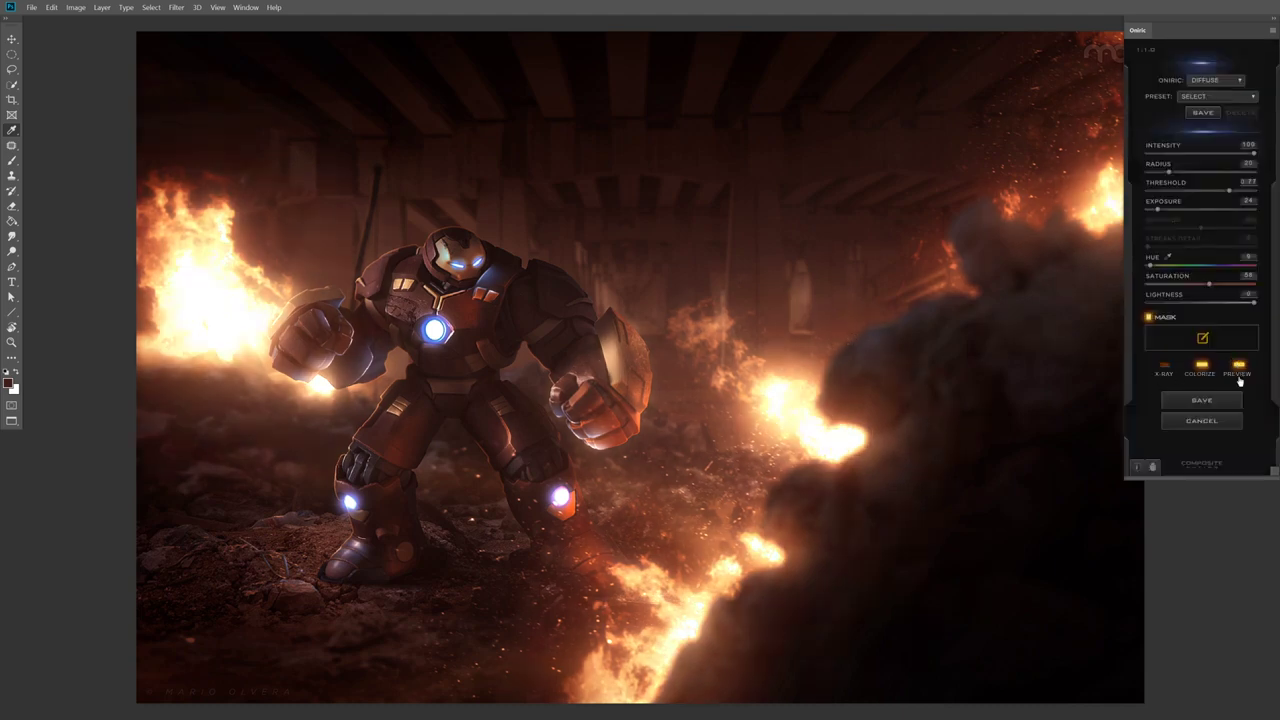
{"action": "left_click", "coordinate": [1240, 380]}
{"action": "left_click", "coordinate": [1240, 380]}
{"action": "left_click", "coordinate": [1240, 380]}
{"action": "left_click", "coordinate": [1240, 380]}
Step: Clear the existing glow mask, paint a new mask over the fires on both sides of the robot, and apply it
{"action": "left_click", "coordinate": [1202, 341]}
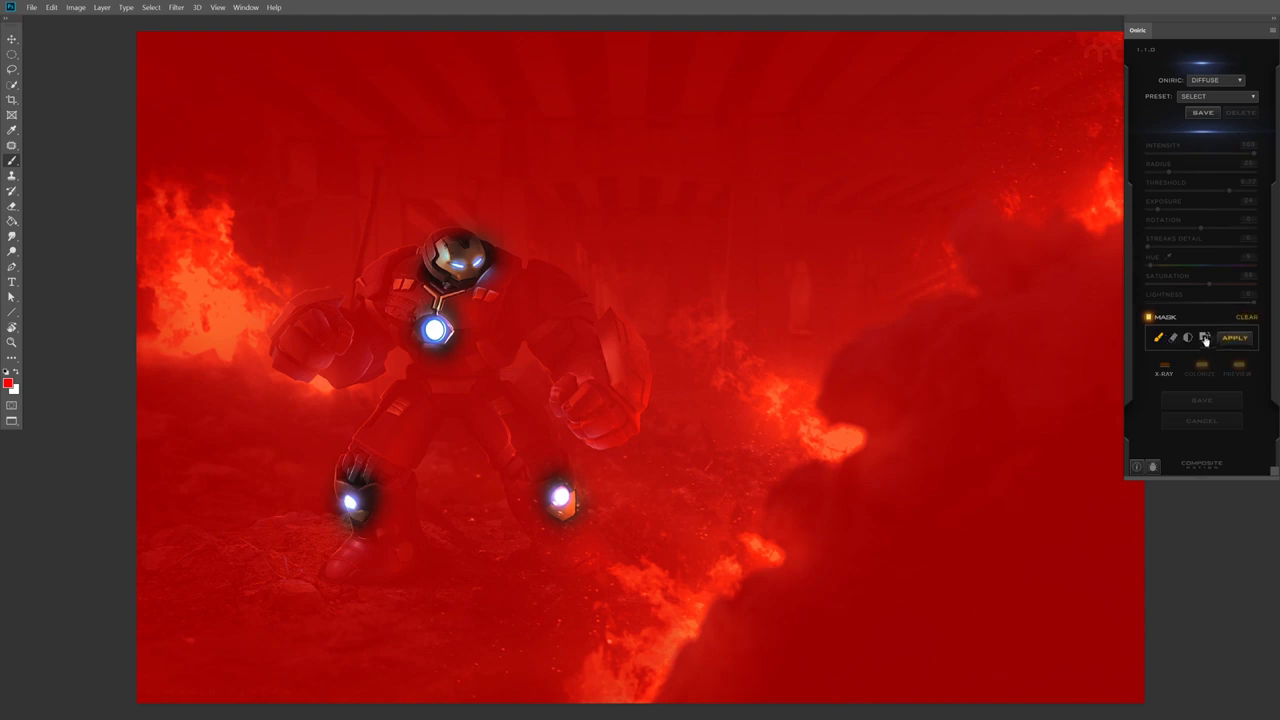
{"action": "left_click", "coordinate": [1205, 340]}
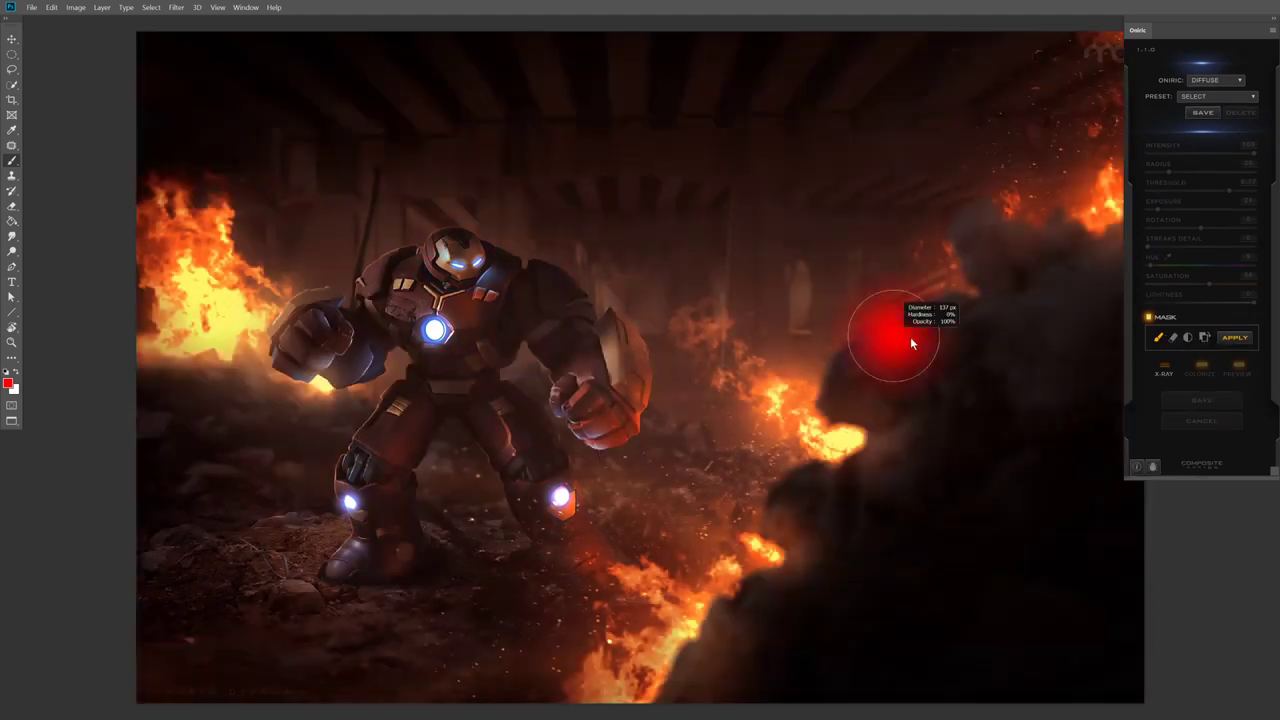
{"action": "mouse_move", "coordinate": [715, 340]}
{"action": "left_mouse_down"}
{"action": "mouse_move", "coordinate": [768, 418]}
{"action": "mouse_move", "coordinate": [770, 490]}
{"action": "mouse_move", "coordinate": [929, 357]}
{"action": "mouse_move", "coordinate": [1057, 200]}
{"action": "mouse_move", "coordinate": [1100, 34]}
{"action": "left_mouse_up"}
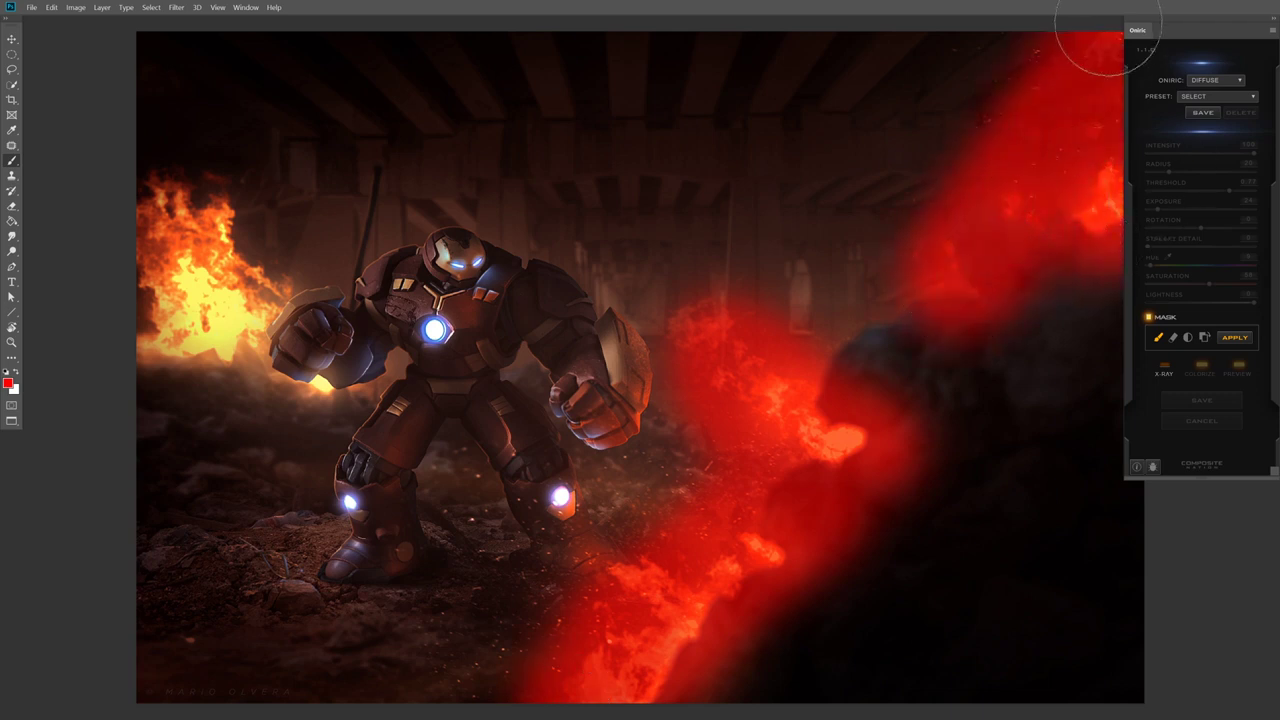
{"action": "mouse_move", "coordinate": [278, 350]}
{"action": "left_mouse_down"}
{"action": "mouse_move", "coordinate": [220, 300]}
{"action": "mouse_move", "coordinate": [160, 140]}
{"action": "left_mouse_up"}
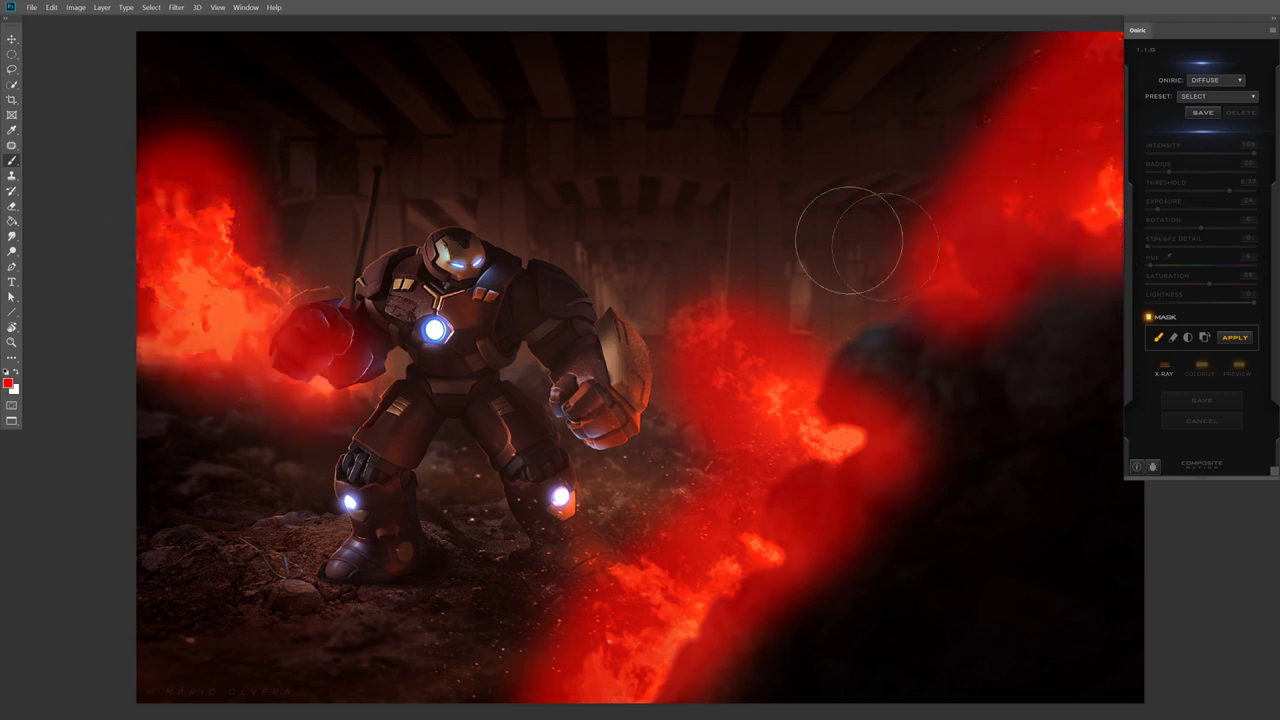
{"action": "left_click", "coordinate": [1231, 338]}
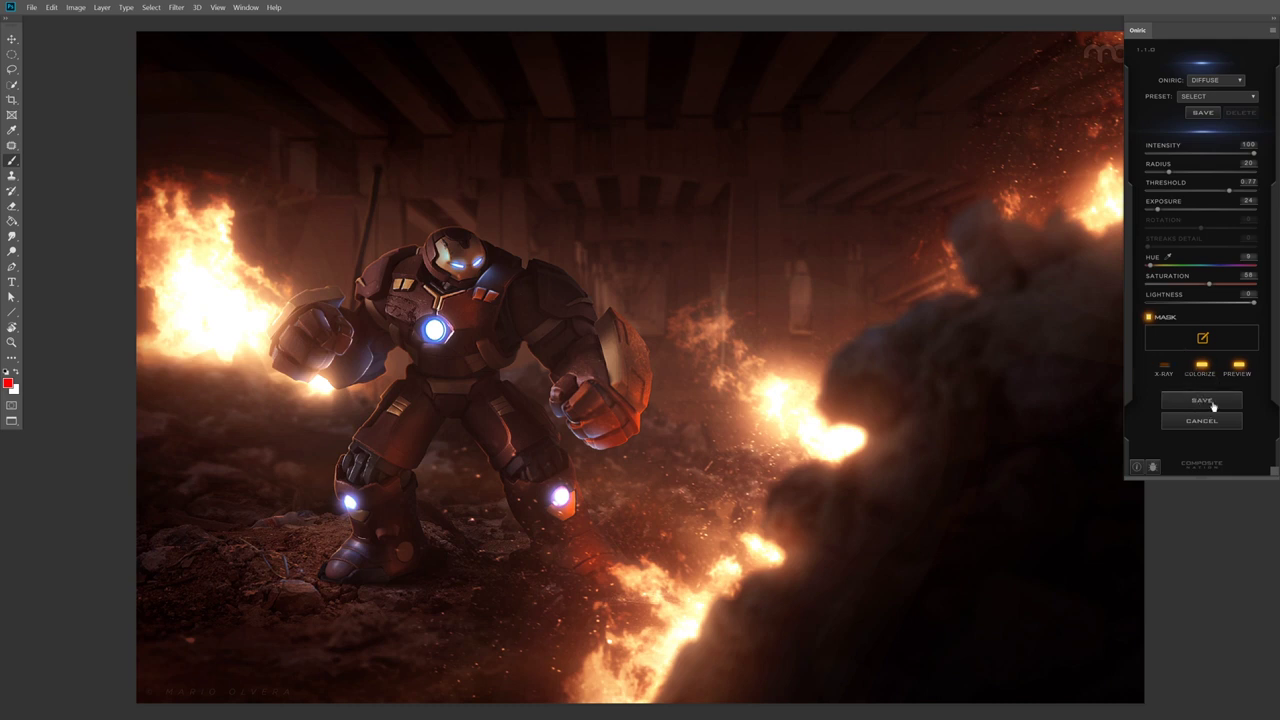
Step: Save the diffuse glow as a new element named "Fire"
{"action": "left_click", "coordinate": [1201, 400]}
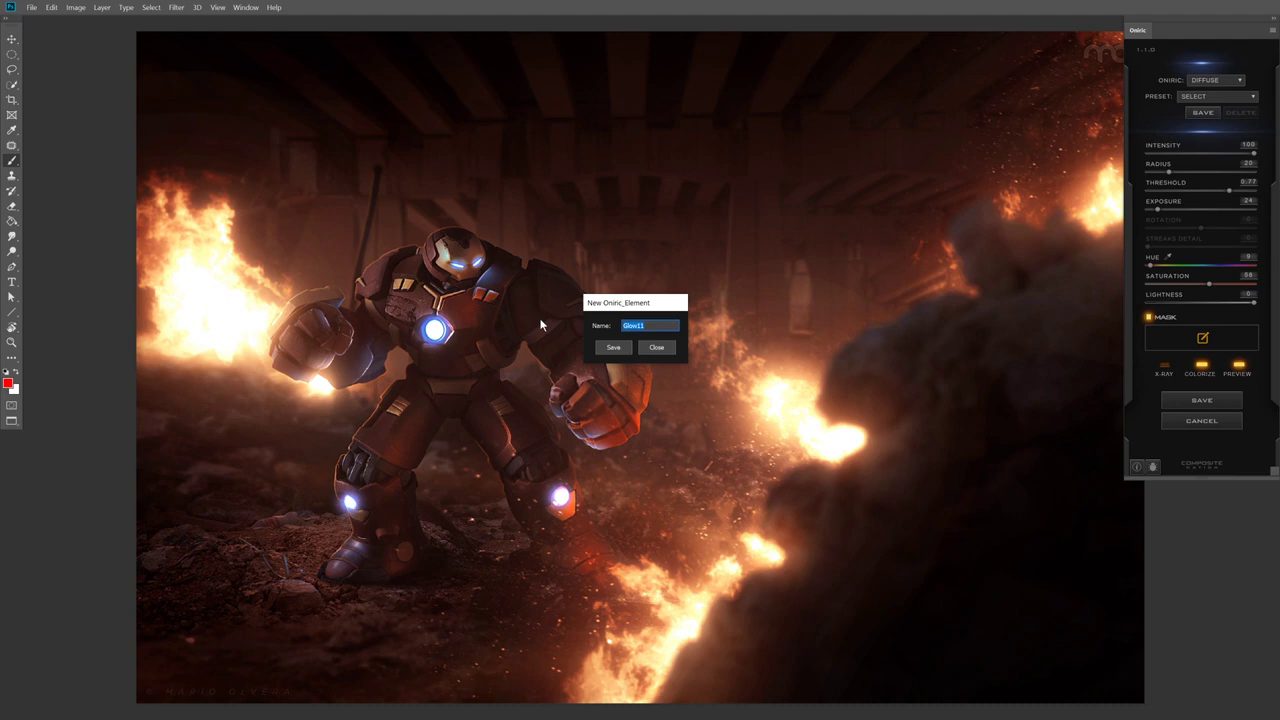
{"action": "type", "text": "Fire"}
{"action": "left_click", "coordinate": [614, 350]}
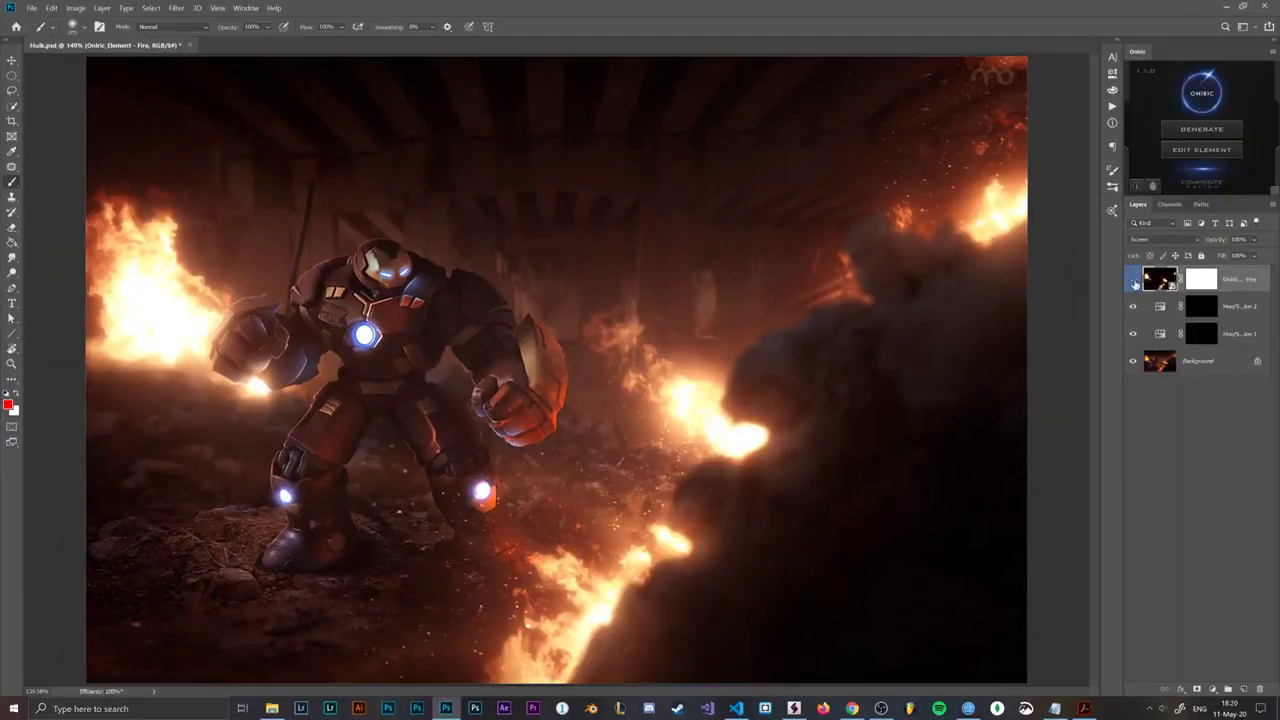
Step: Toggle the Fire layer's visibility repeatedly to compare the composite with and without the glow
{"action": "left_click", "coordinate": [1133, 280]}
{"action": "left_click", "coordinate": [1133, 280]}
{"action": "left_click", "coordinate": [1133, 280]}
{"action": "left_click", "coordinate": [1133, 280]}
{"action": "key", "text": "v"}
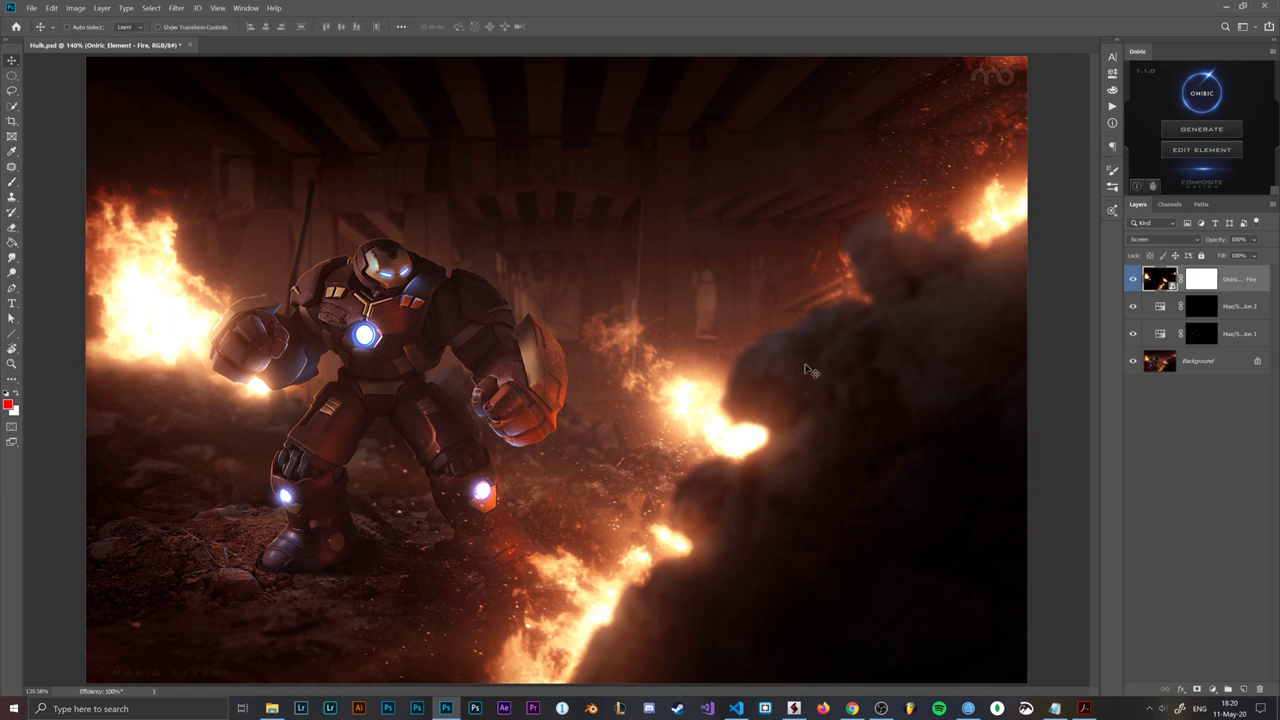
{"action": "left_click", "coordinate": [1133, 280]}
{"action": "left_click", "coordinate": [1133, 280]}
Step: Generate a new element, paint its mask over the robot's face and chest reactor, and apply the mask
{"action": "left_click", "coordinate": [1207, 133]}
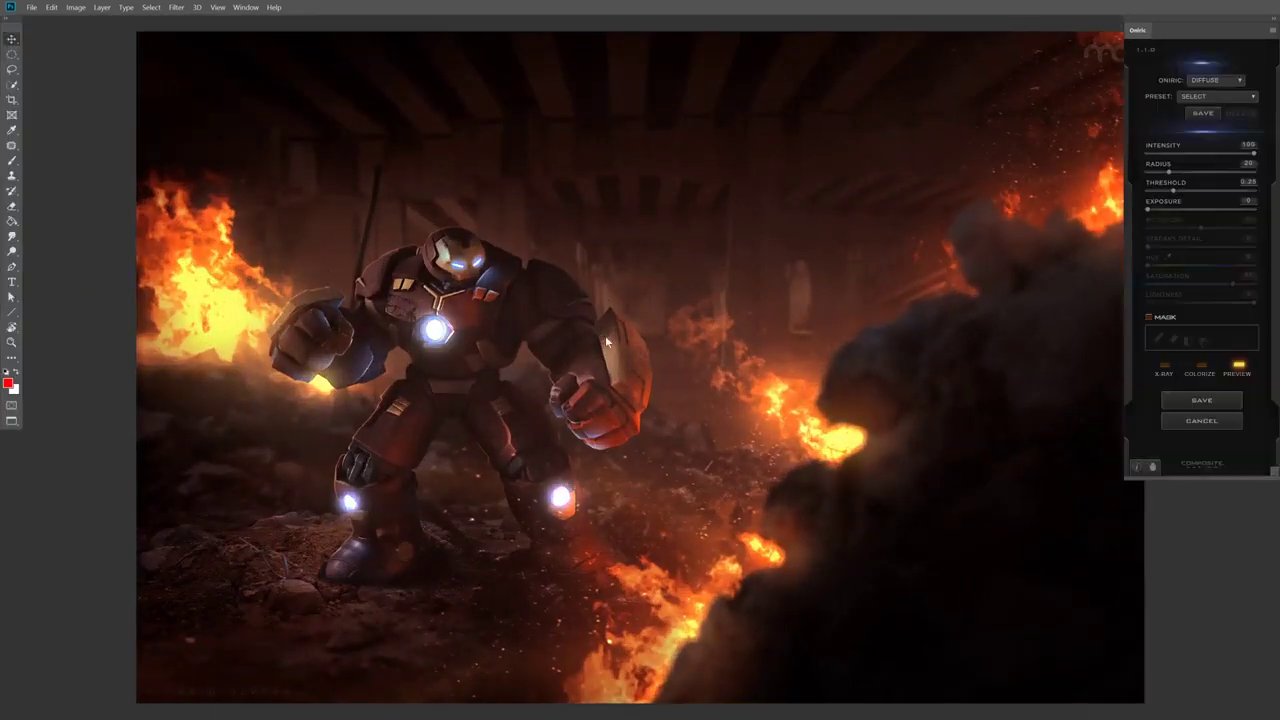
{"action": "left_click", "coordinate": [1160, 320]}
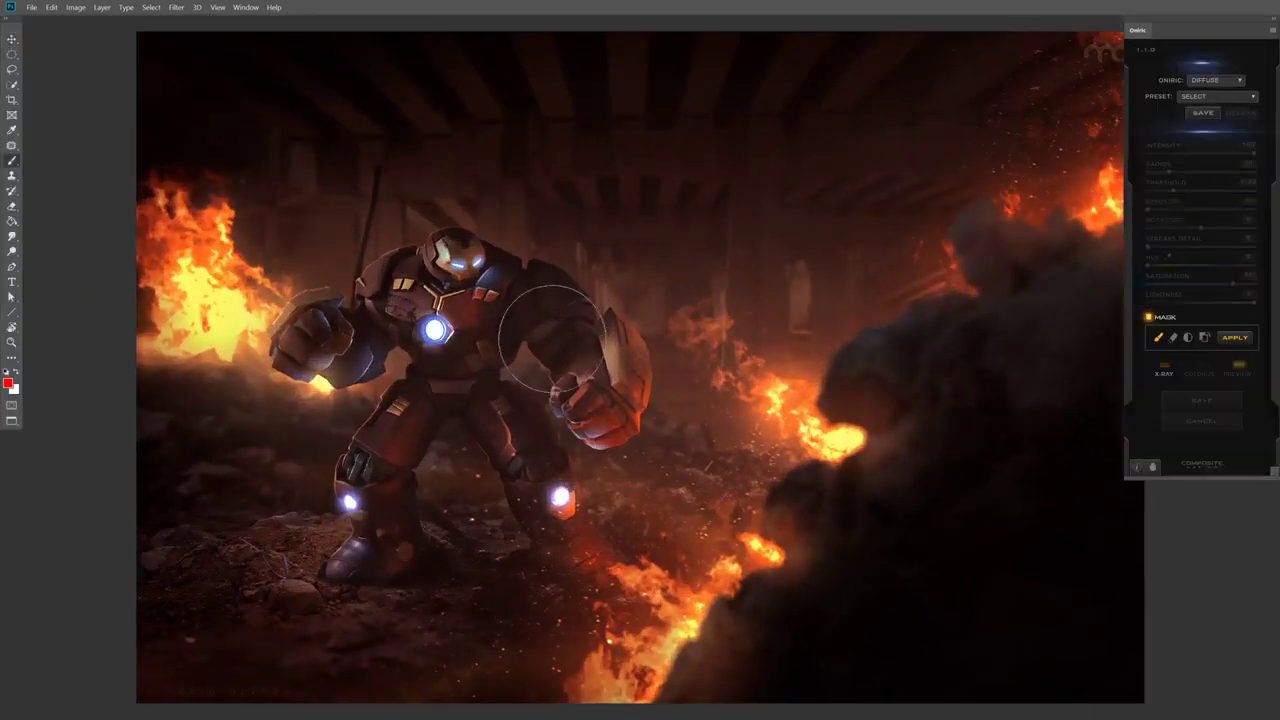
{"action": "left_click_drag", "start_coordinate": [494, 253], "coordinate": [462, 280]}
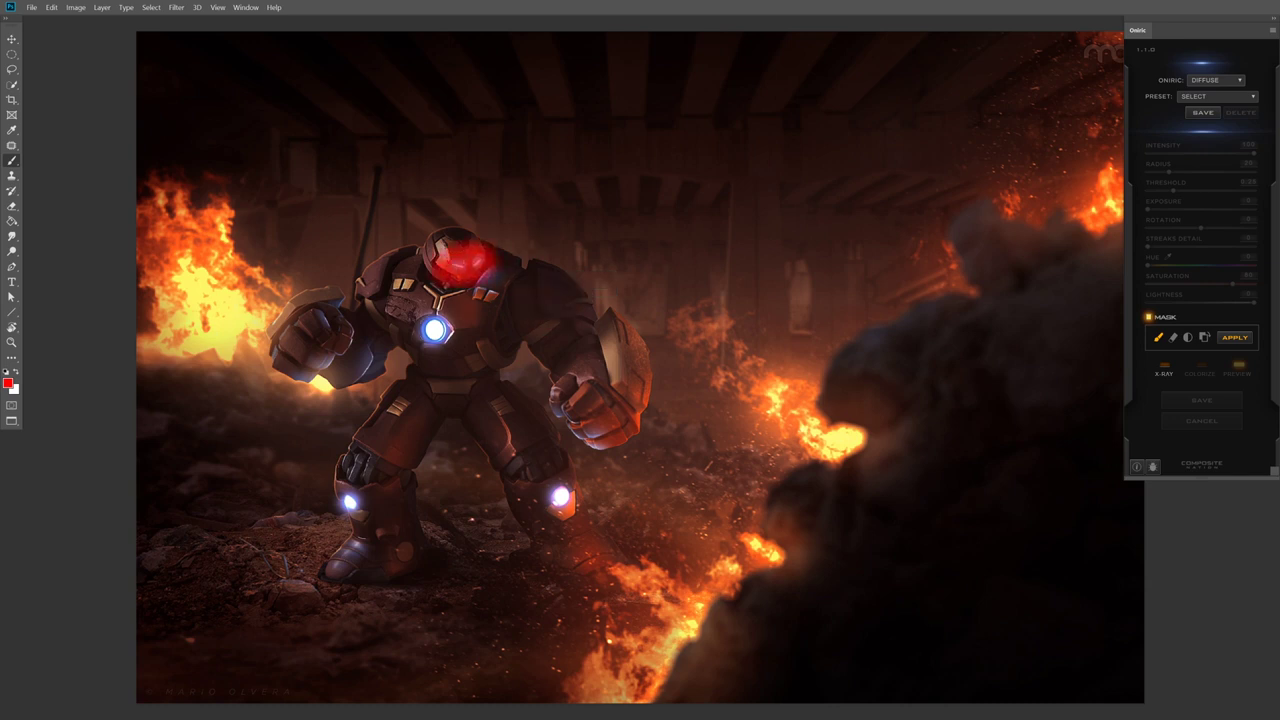
{"action": "left_click_drag", "start_coordinate": [440, 322], "coordinate": [436, 335]}
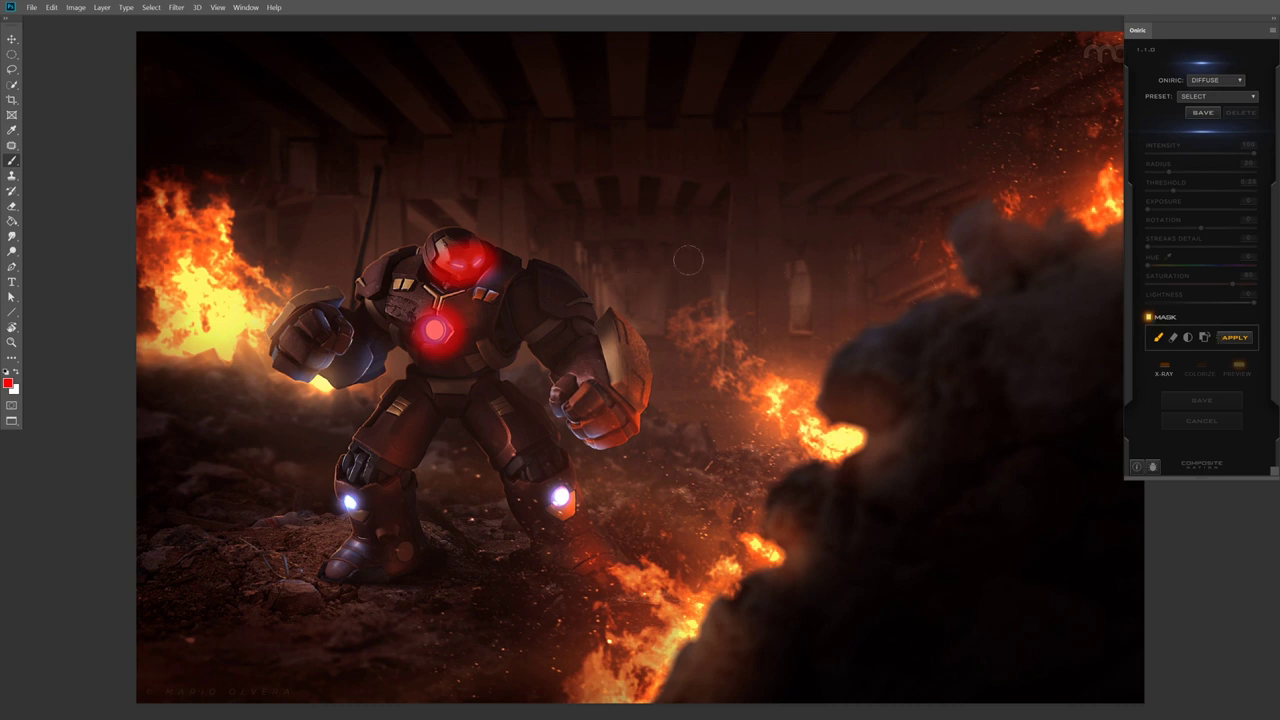
{"action": "left_click", "coordinate": [1235, 338]}
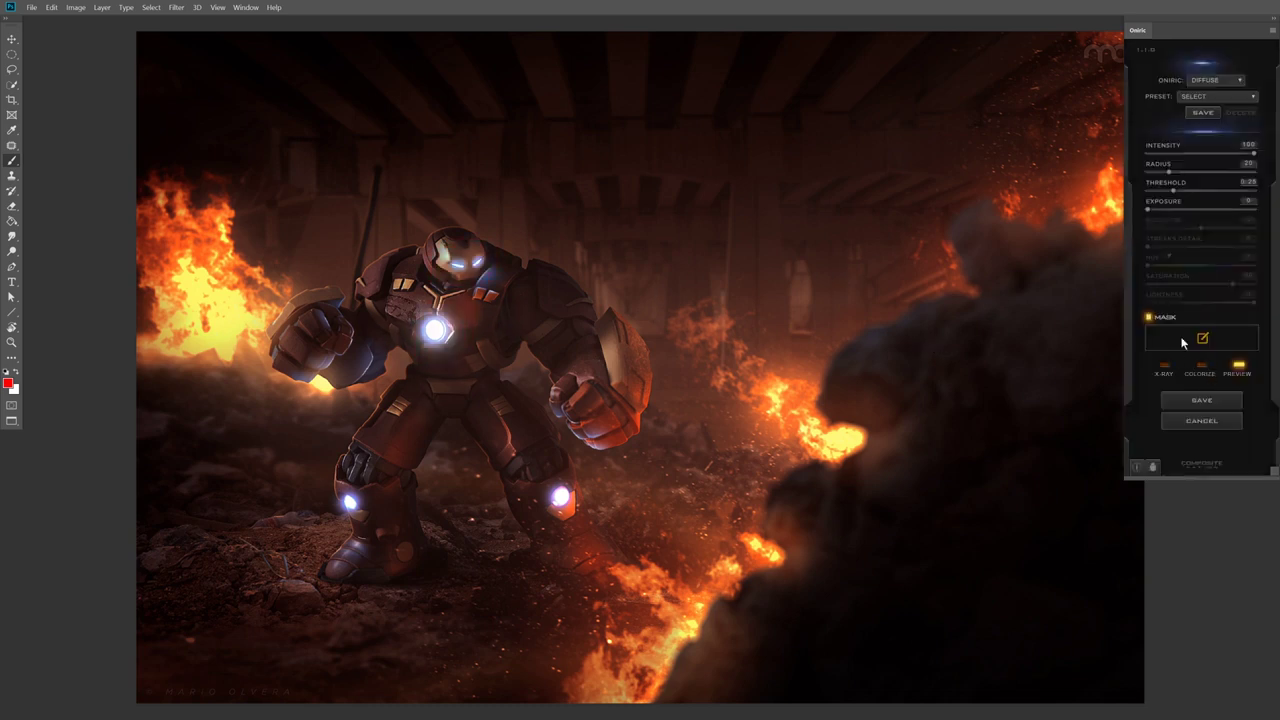
Step: Toggle the preview to compare the new face and chest glow with the original image
{"action": "left_click", "coordinate": [1239, 374]}
{"action": "left_click", "coordinate": [1239, 374]}
{"action": "left_click", "coordinate": [1239, 374]}
{"action": "left_click", "coordinate": [1239, 374]}
Step: Change the new element's glow type from Diffuse to Streaks
{"action": "left_click", "coordinate": [1232, 82]}
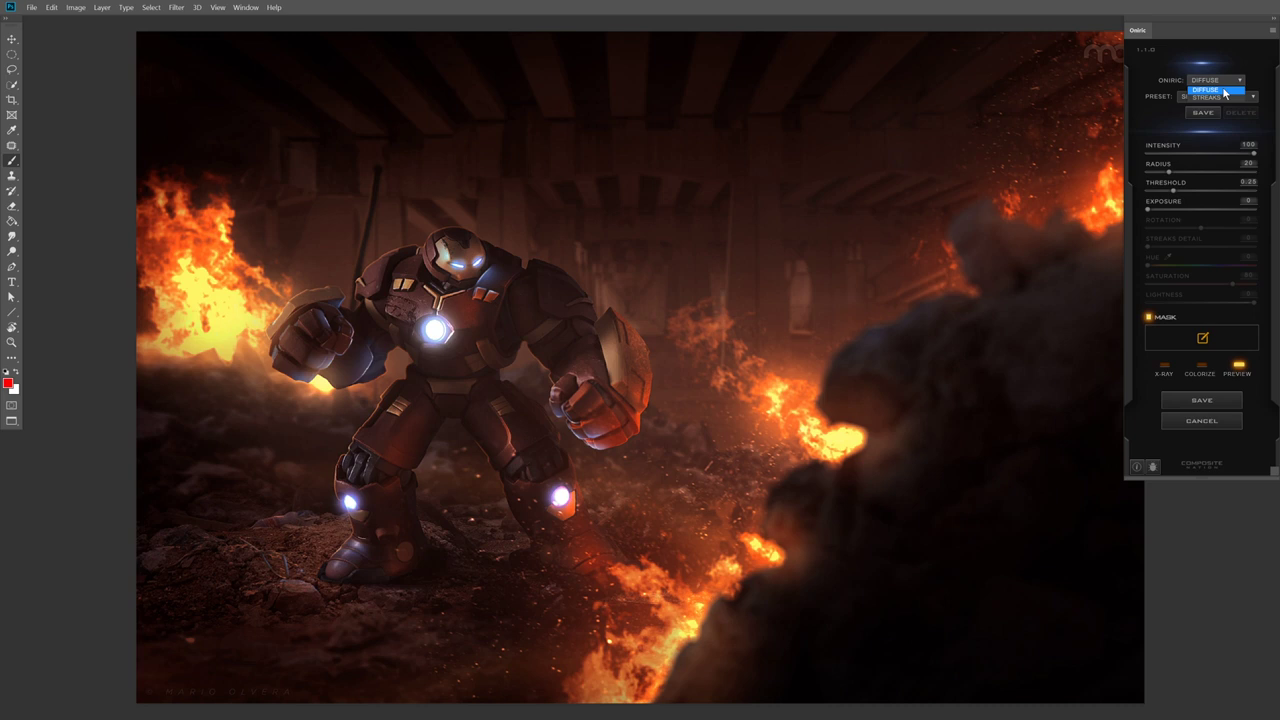
{"action": "left_click", "coordinate": [1225, 92]}
{"action": "left_click", "coordinate": [1232, 80]}
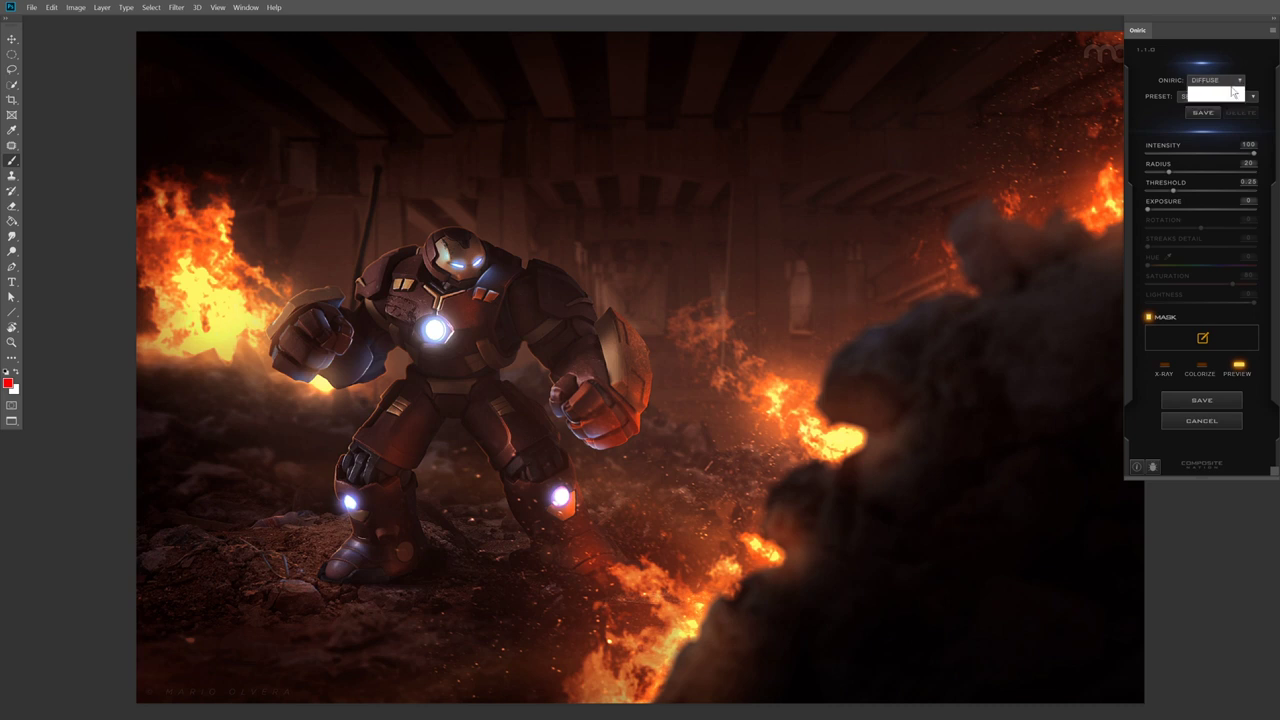
{"action": "left_click", "coordinate": [1234, 86]}
{"action": "left_click", "coordinate": [1235, 84]}
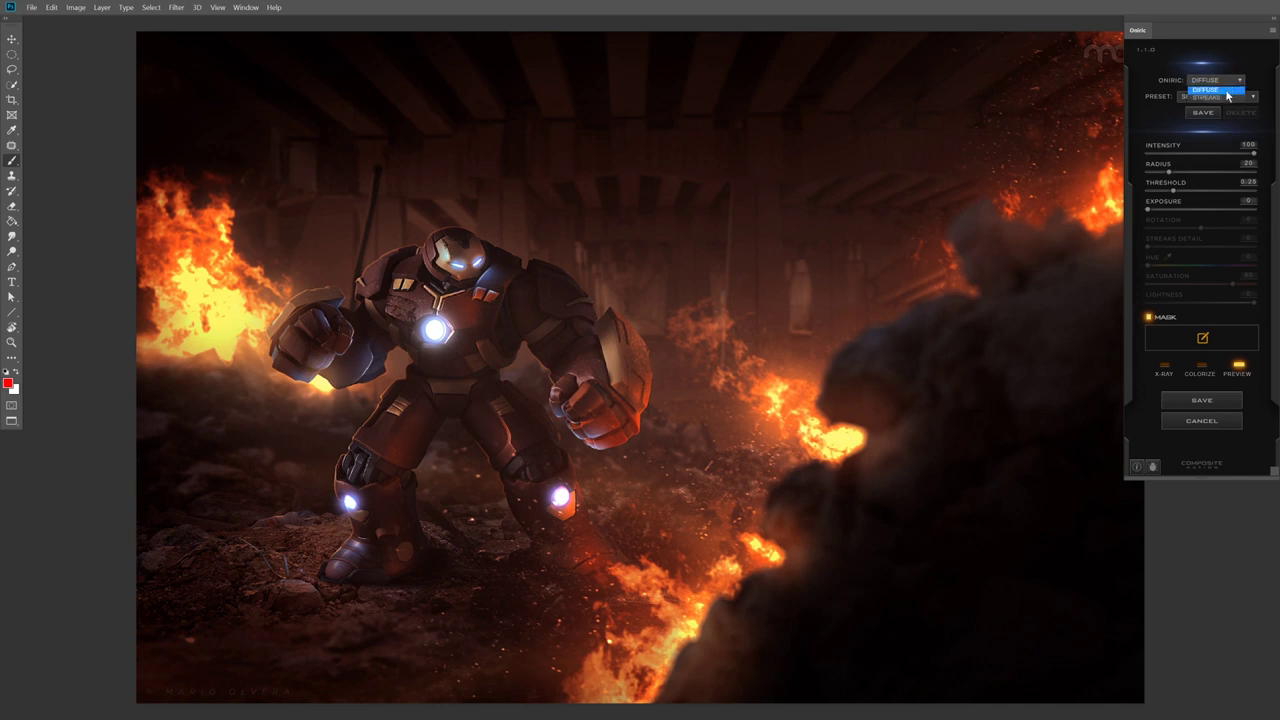
{"action": "left_click", "coordinate": [1226, 93]}
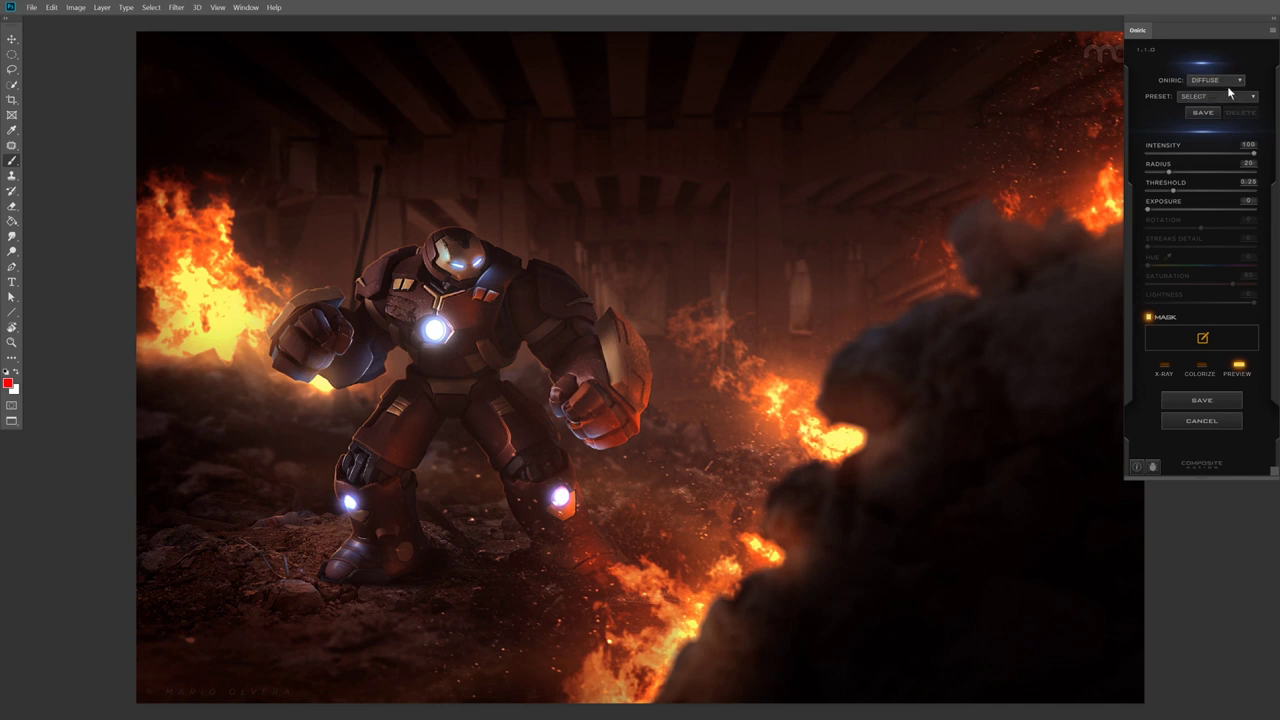
{"action": "left_click", "coordinate": [1234, 84]}
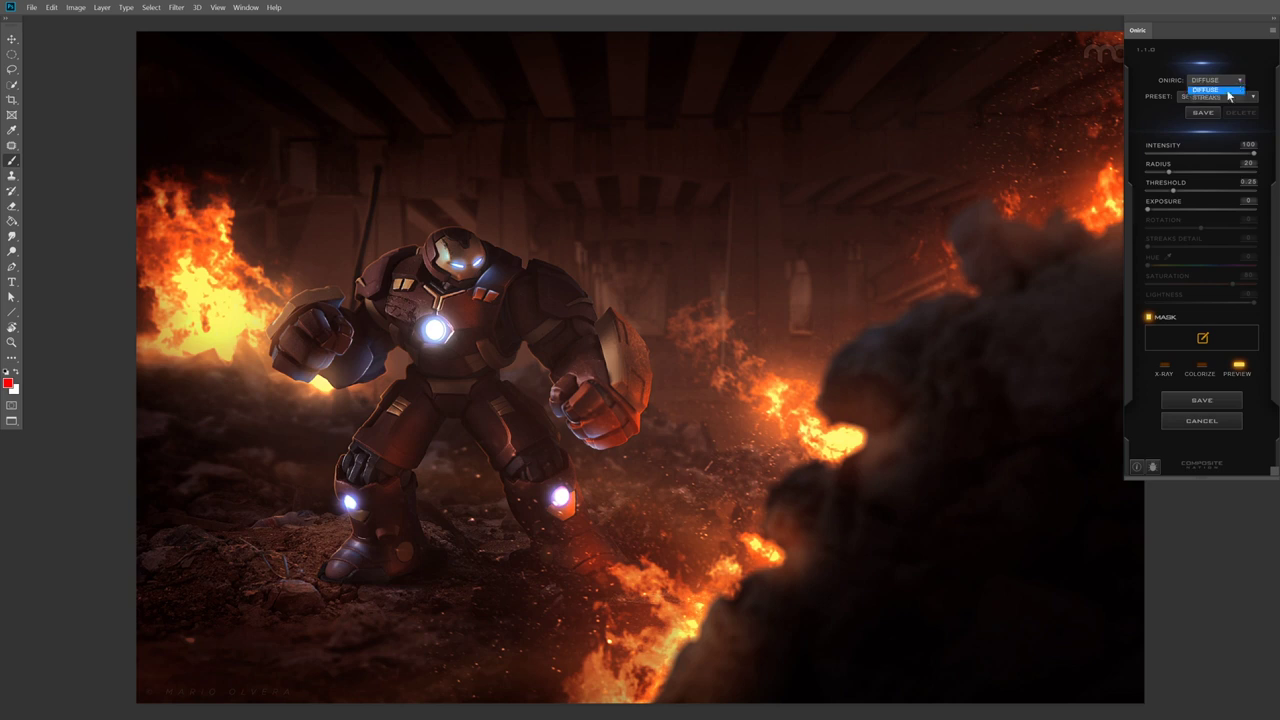
{"action": "left_click", "coordinate": [1226, 99]}
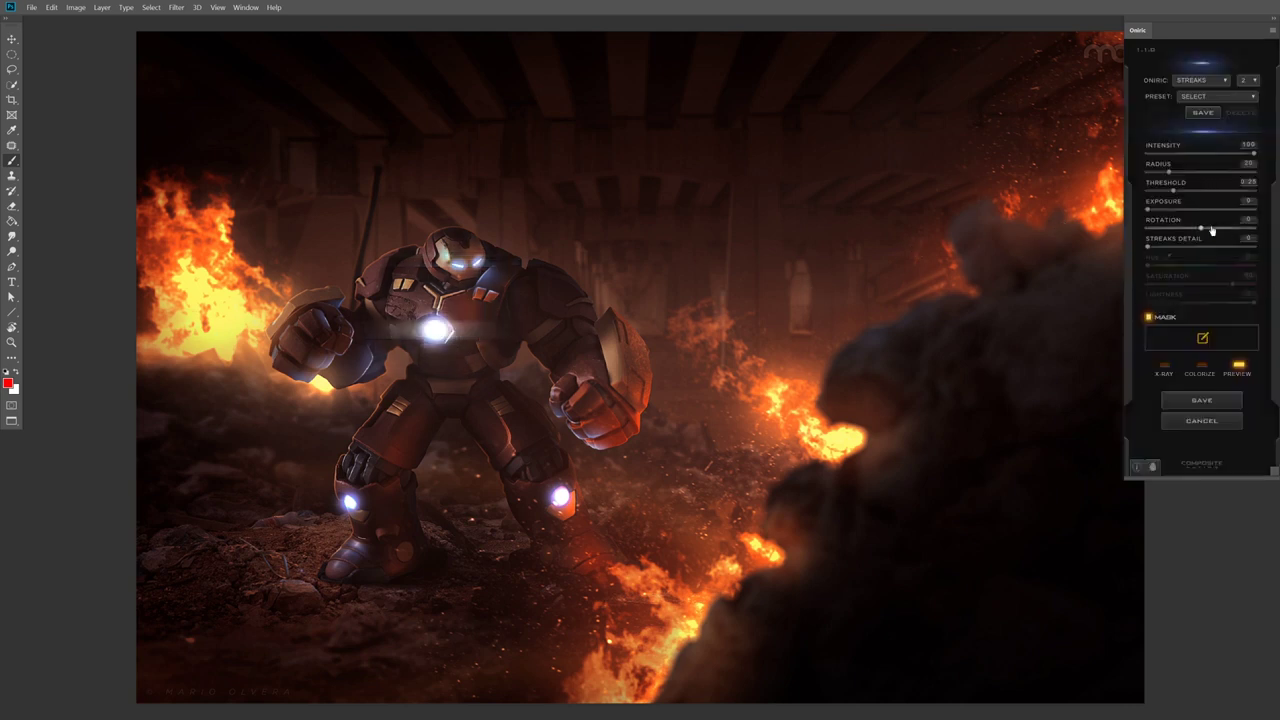
Step: Set the streaks' Exposure to 108 and Radius to 40.1 while checking the glow on the robot's chest
{"action": "left_click", "coordinate": [1194, 210]}
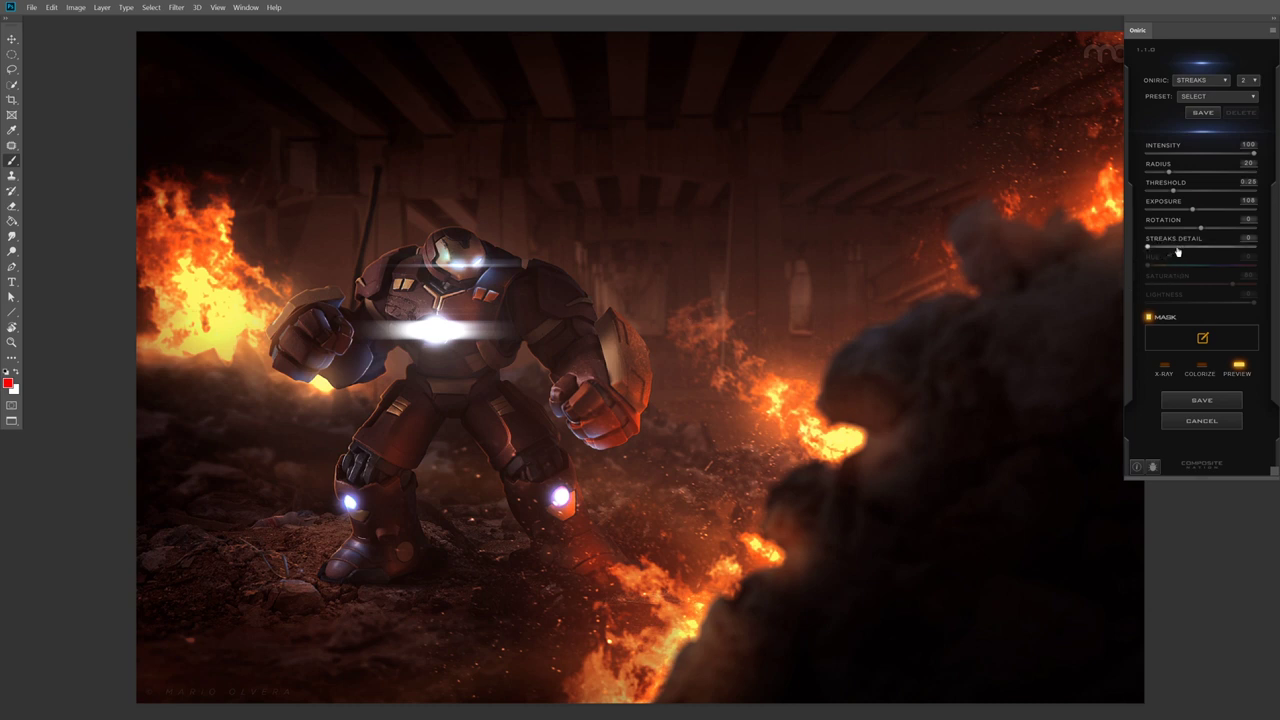
{"action": "scroll", "coordinate": [474, 335], "scroll_direction": "up", "scroll_amount": 2}
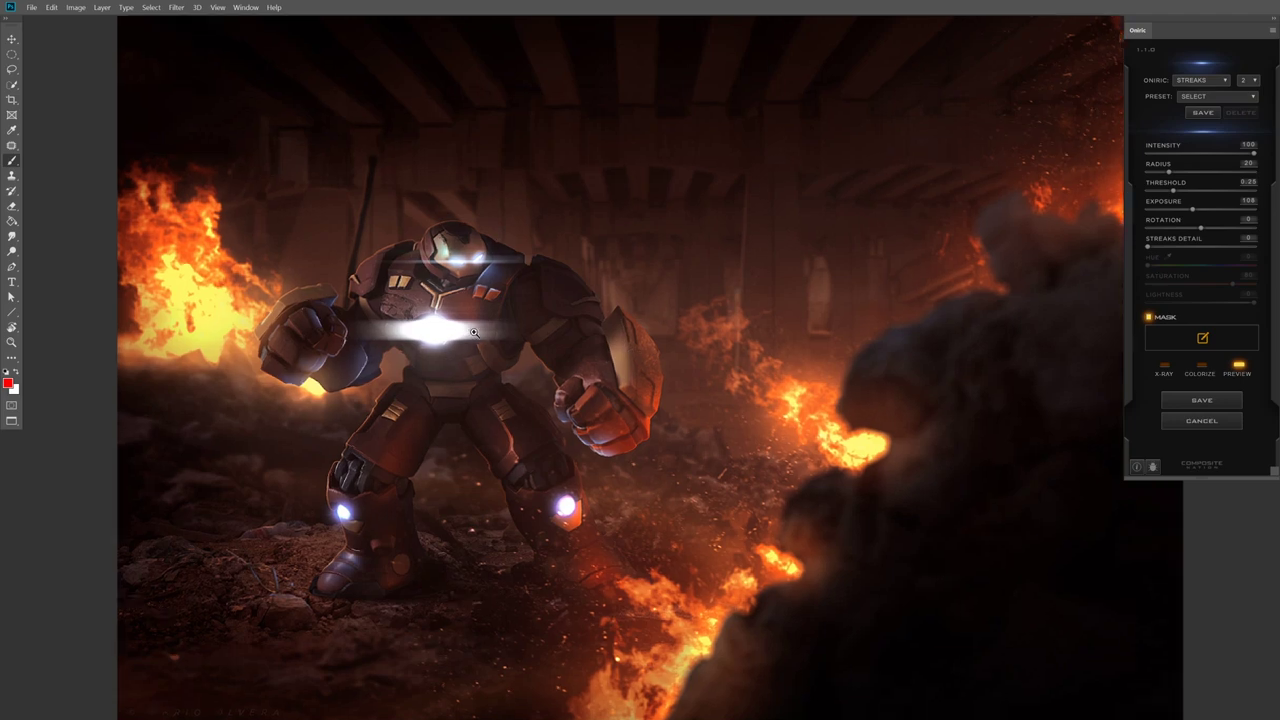
{"action": "left_click_drag", "start_coordinate": [1171, 172], "coordinate": [1191, 176]}
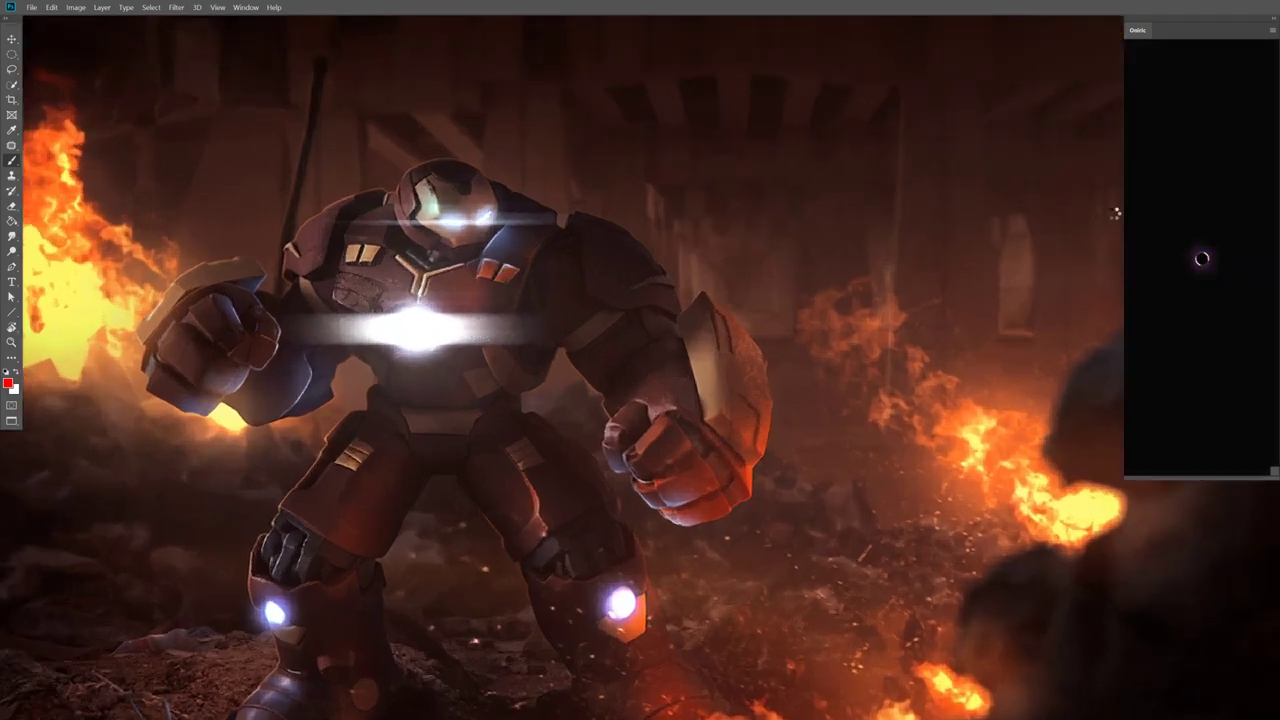
{"action": "scroll", "coordinate": [560, 328], "scroll_direction": "down", "scroll_amount": 1}
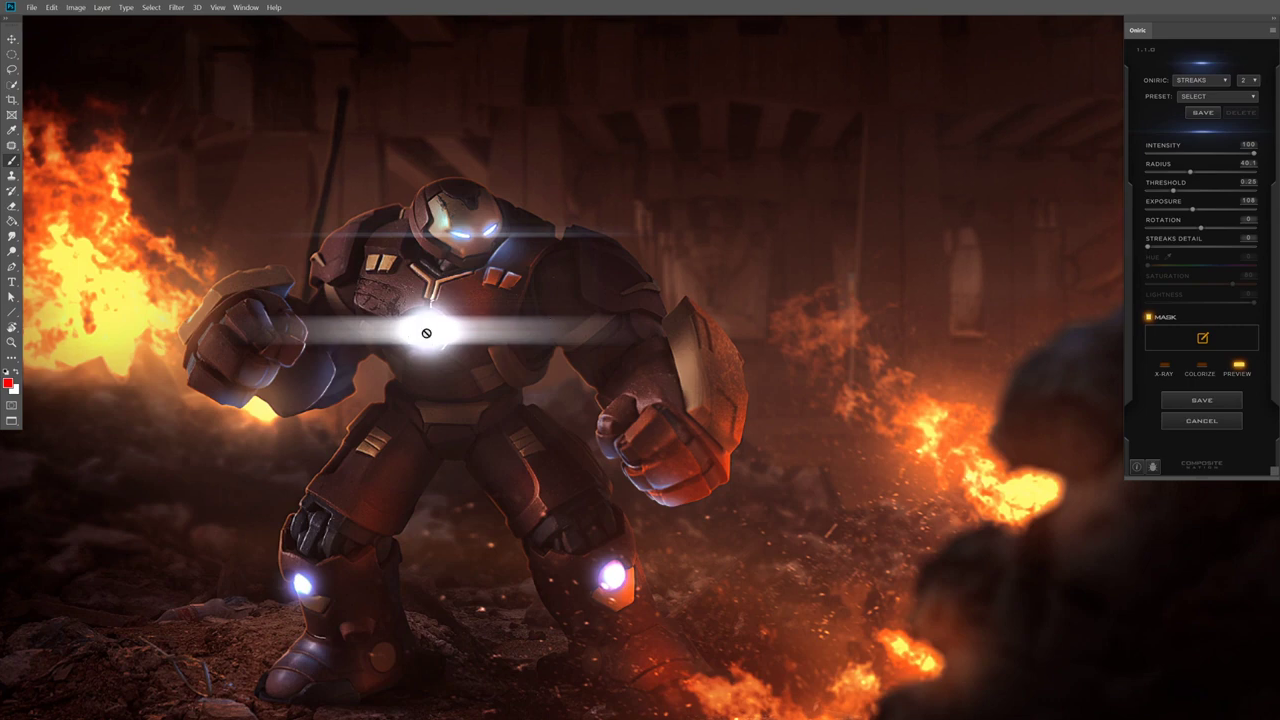
{"action": "key", "text": "b"}
Step: Set Streaks Detail to 31 after trying 33, 26 and 0 on the robot's face and chest streaks
{"action": "left_click_drag", "start_coordinate": [1161, 255], "coordinate": [1183, 256]}
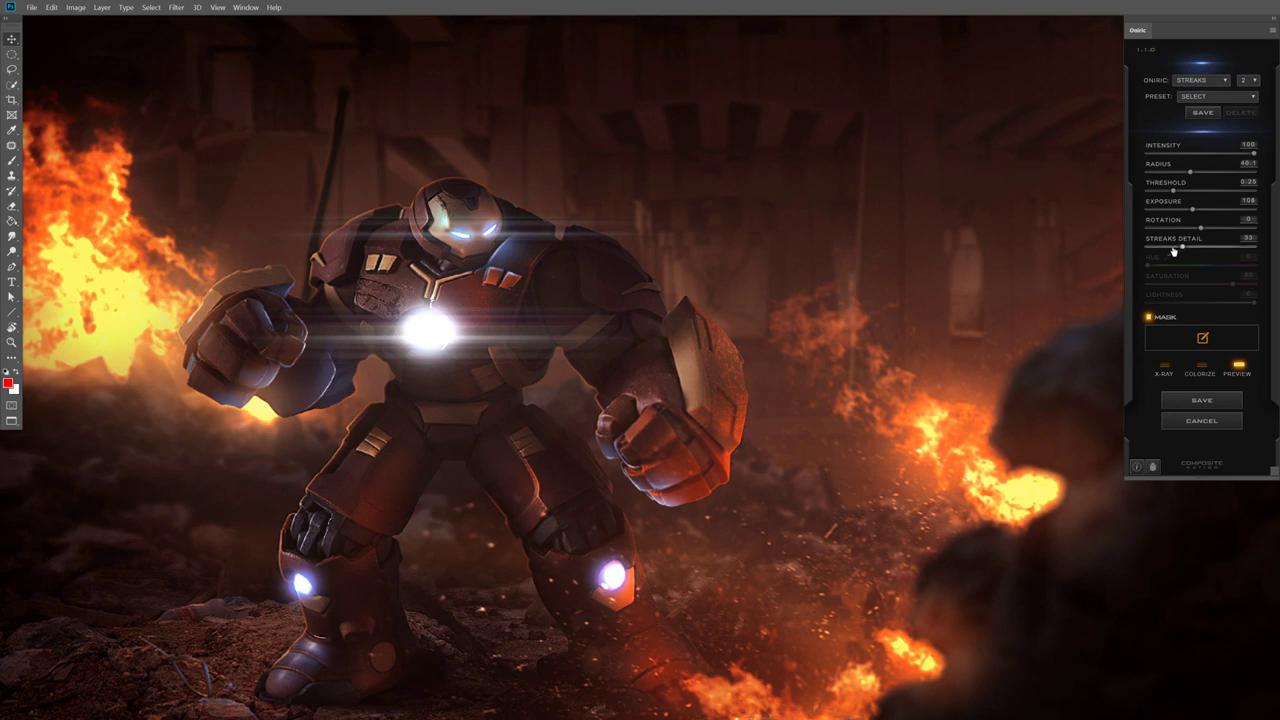
{"action": "left_click_drag", "start_coordinate": [1183, 253], "coordinate": [1174, 247]}
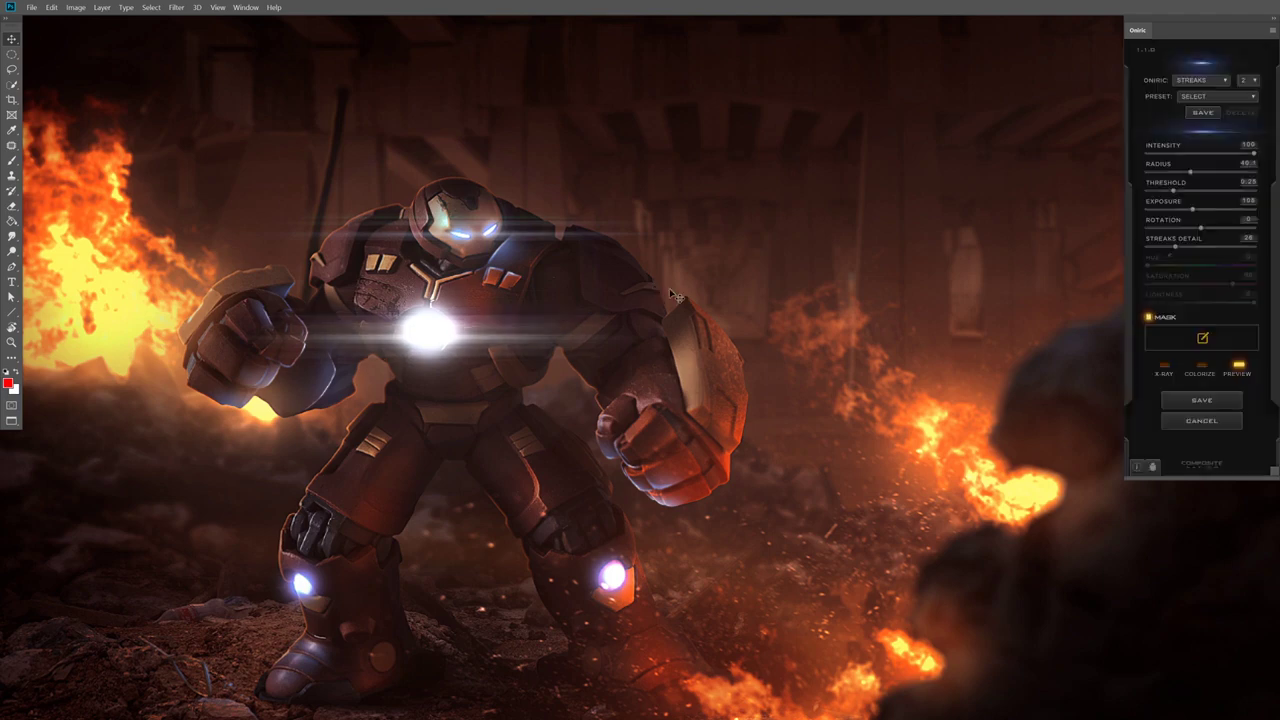
{"action": "scroll", "coordinate": [669, 288], "scroll_direction": "down", "scroll_amount": 2}
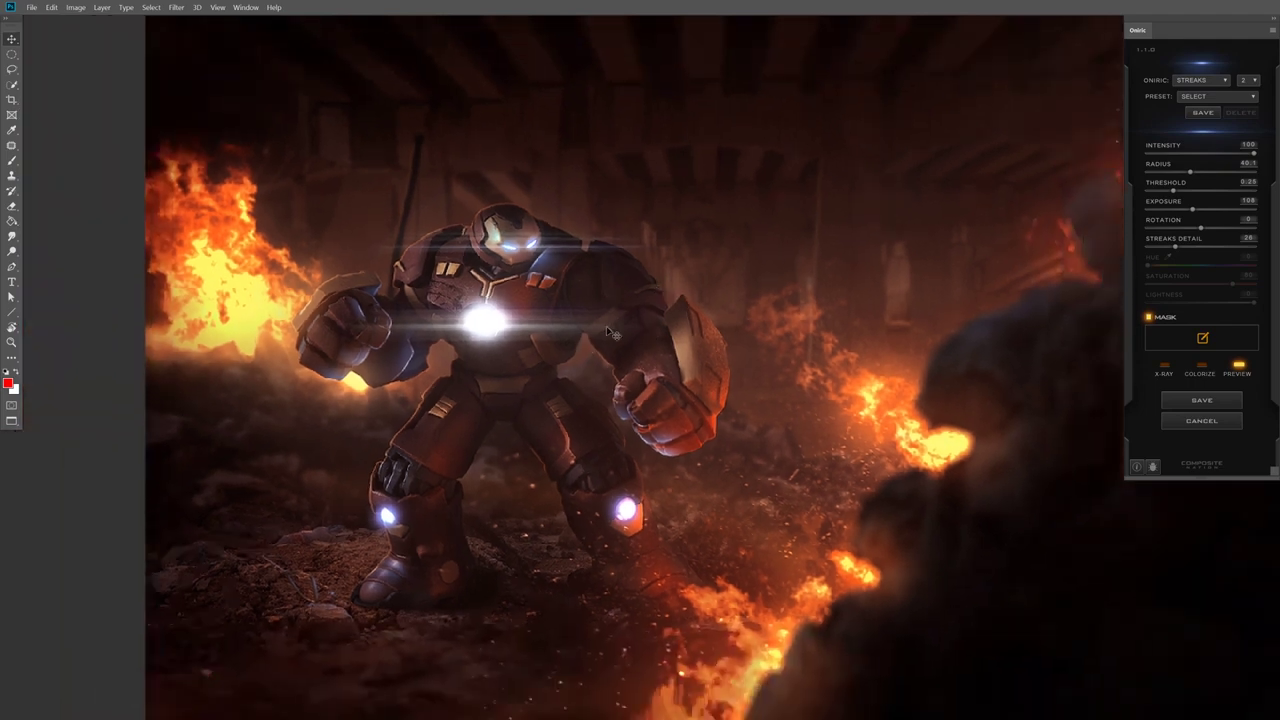
{"action": "scroll", "coordinate": [610, 325], "scroll_direction": "down", "scroll_amount": 2}
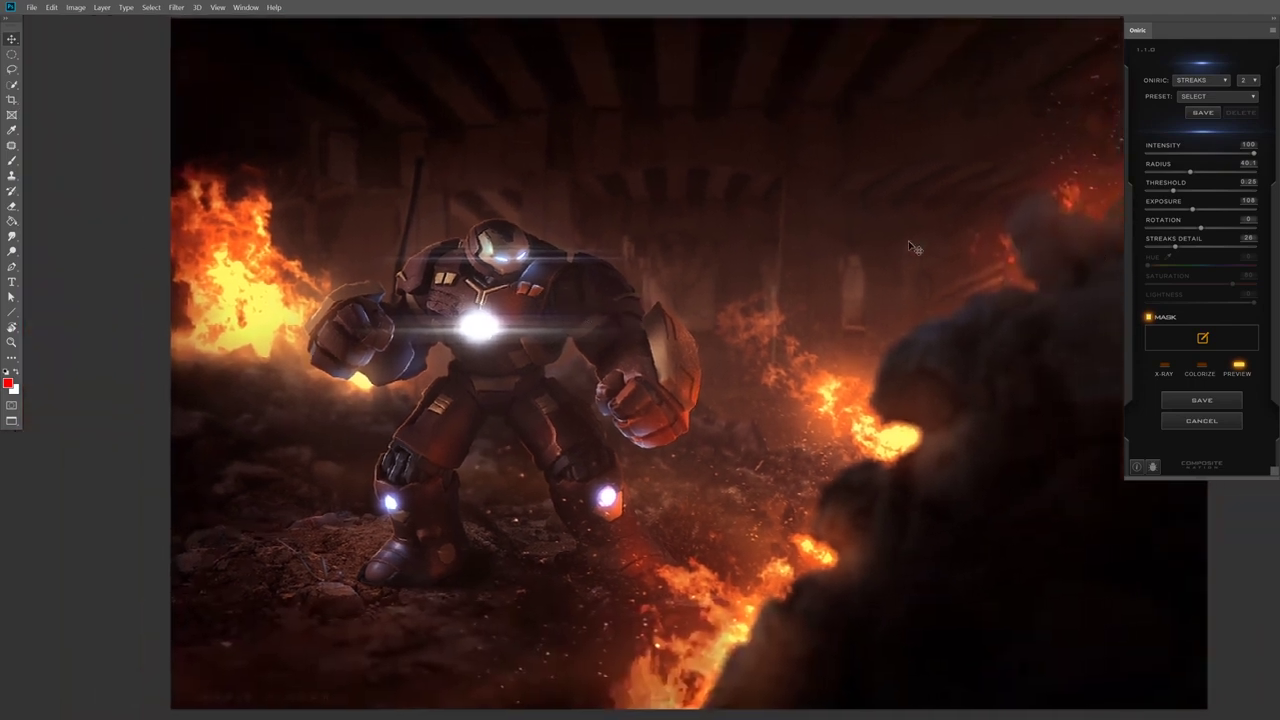
{"action": "left_click_drag", "start_coordinate": [1176, 247], "coordinate": [1132, 248]}
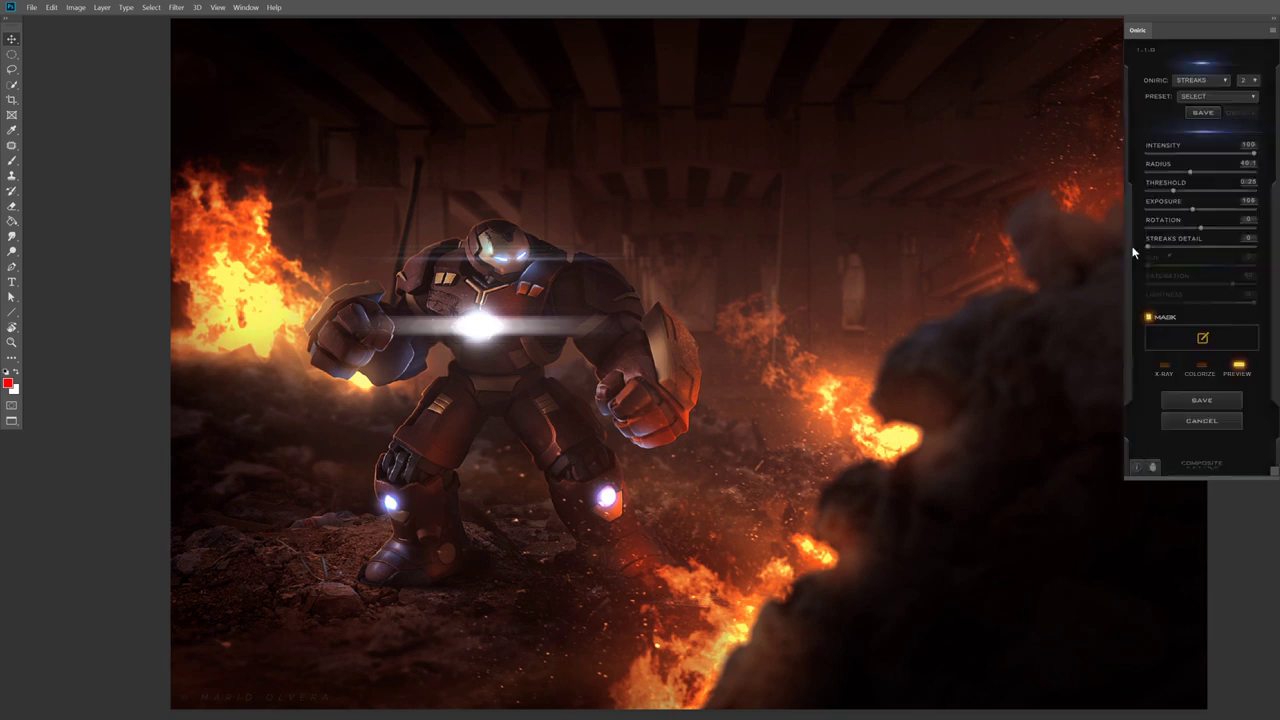
{"action": "left_click_drag", "start_coordinate": [1134, 255], "coordinate": [1181, 251]}
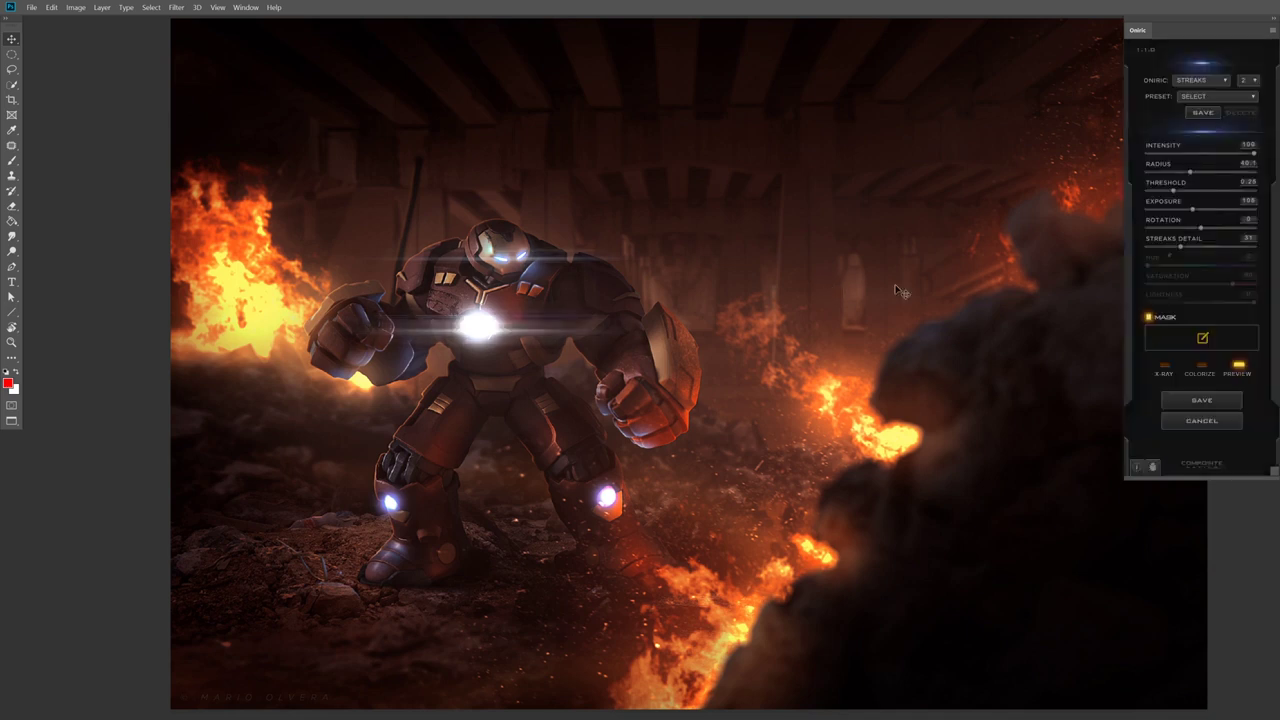
Step: Turn on Colorize for the streaks, set the Hue to blue at 224, and reduce the Exposure to 85
{"action": "left_click", "coordinate": [1200, 370]}
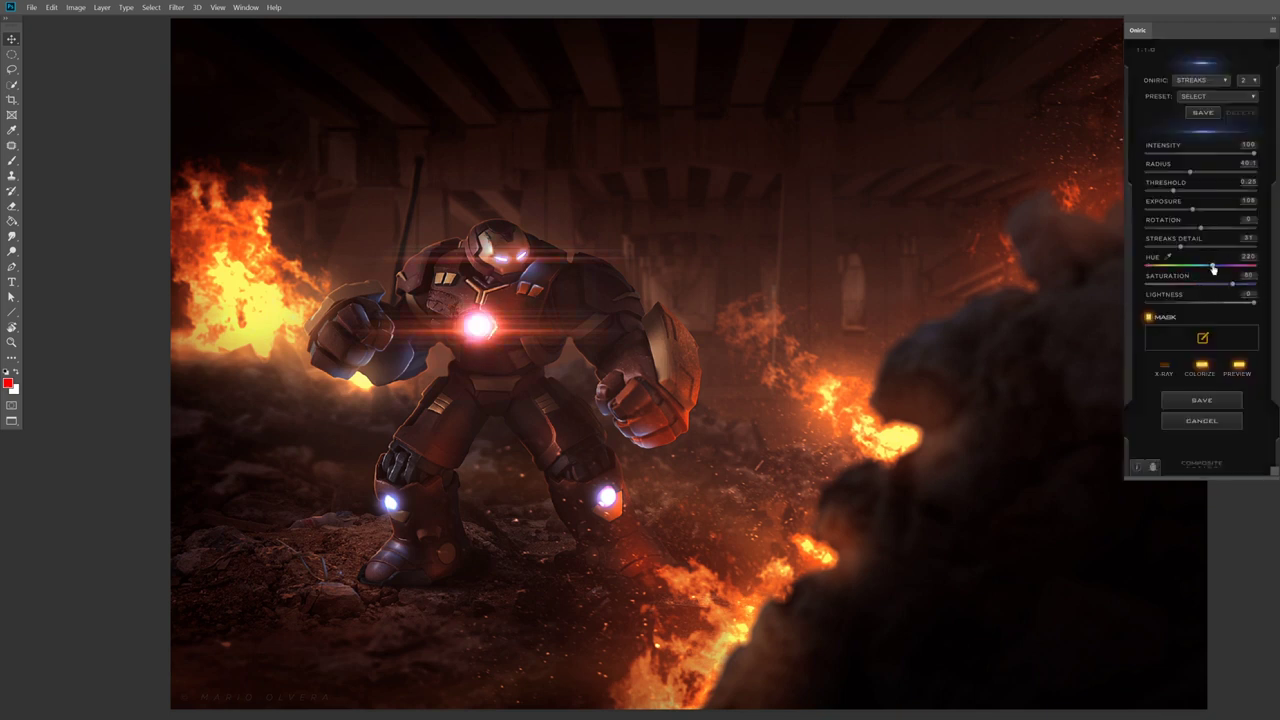
{"action": "left_click_drag", "start_coordinate": [1214, 267], "coordinate": [1214, 267]}
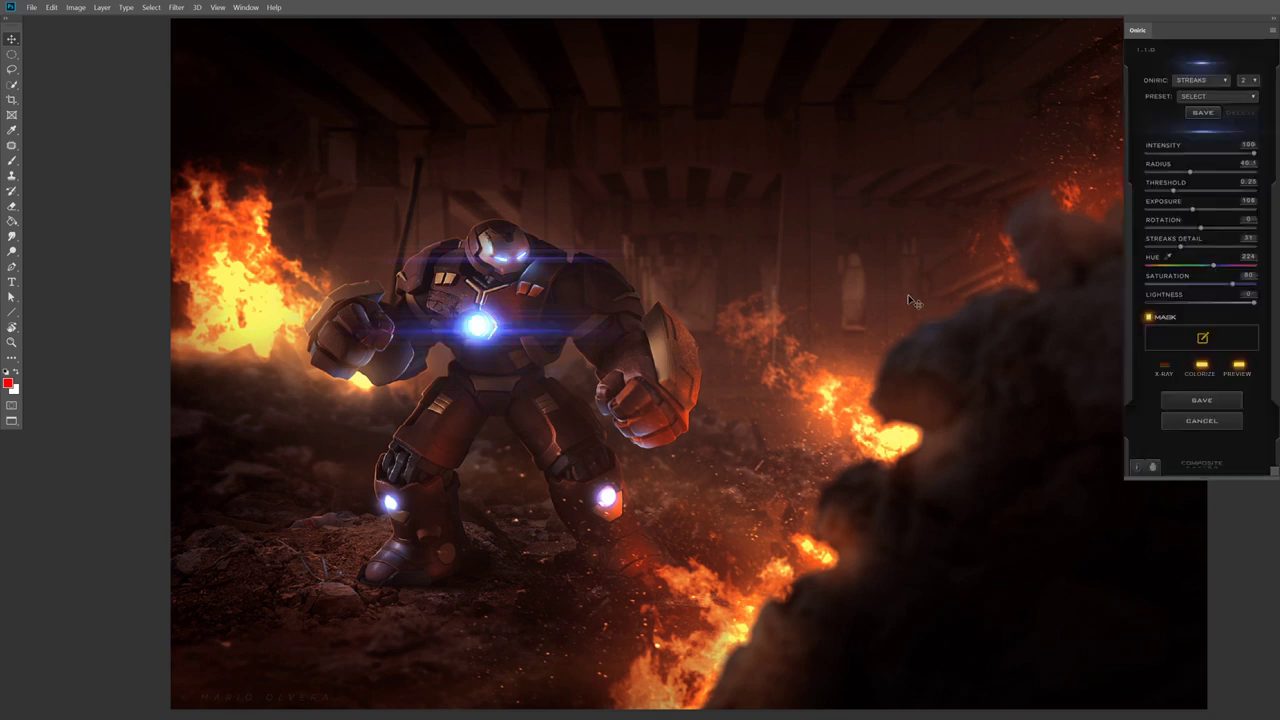
{"action": "left_click_drag", "start_coordinate": [1190, 213], "coordinate": [1181, 212]}
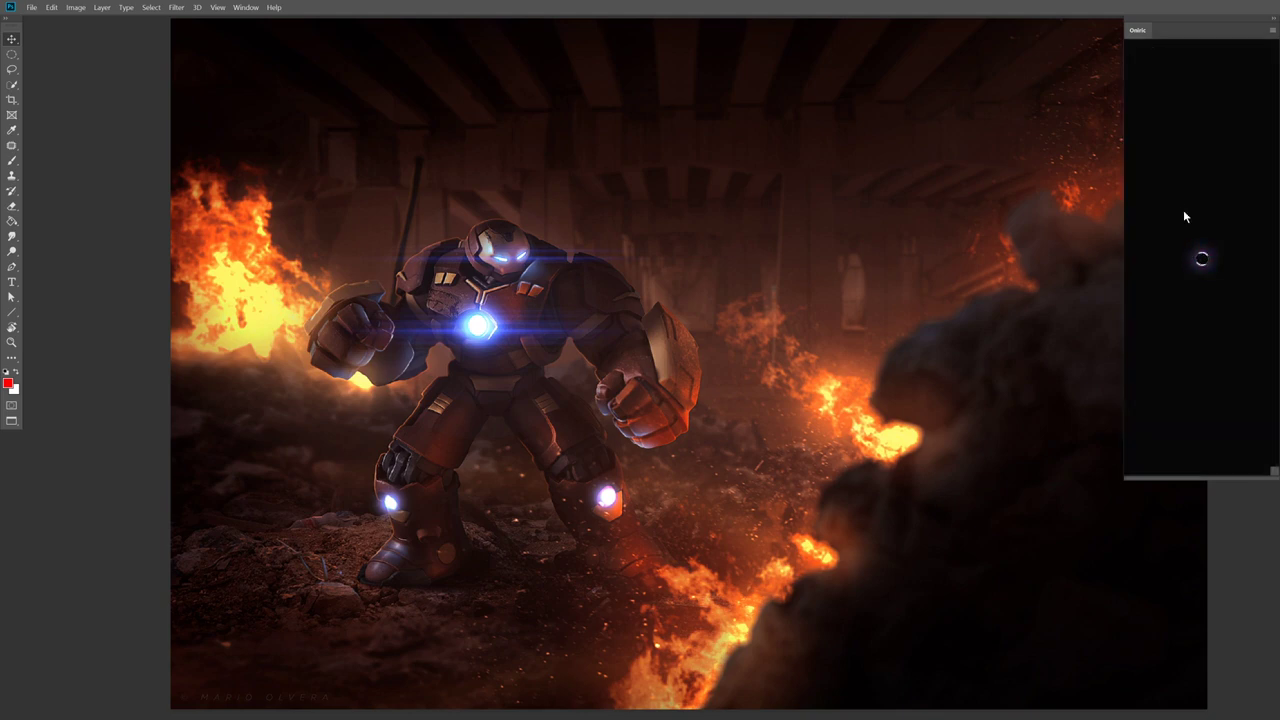
Step: Compare the blue streaks with the original image, and set Streaks Detail to 0
{"action": "left_click", "coordinate": [1241, 373]}
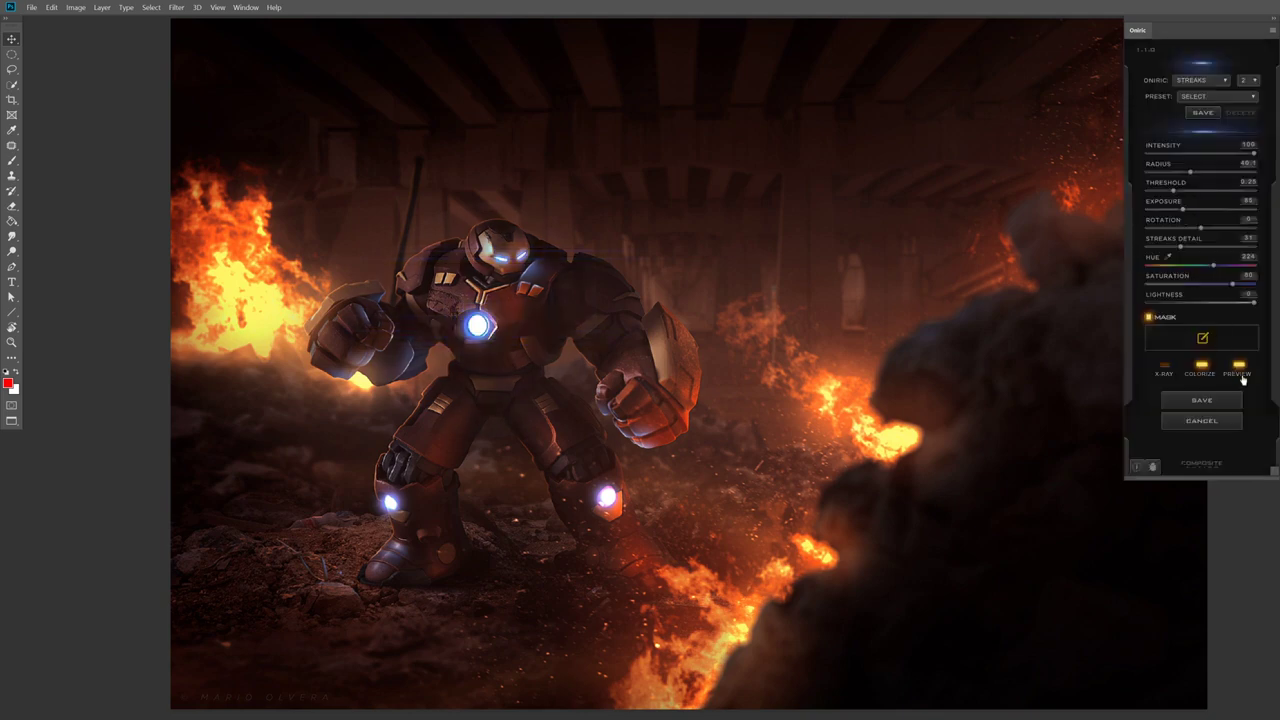
{"action": "left_click", "coordinate": [1241, 373]}
{"action": "left_click", "coordinate": [1241, 373]}
{"action": "left_click", "coordinate": [1241, 373]}
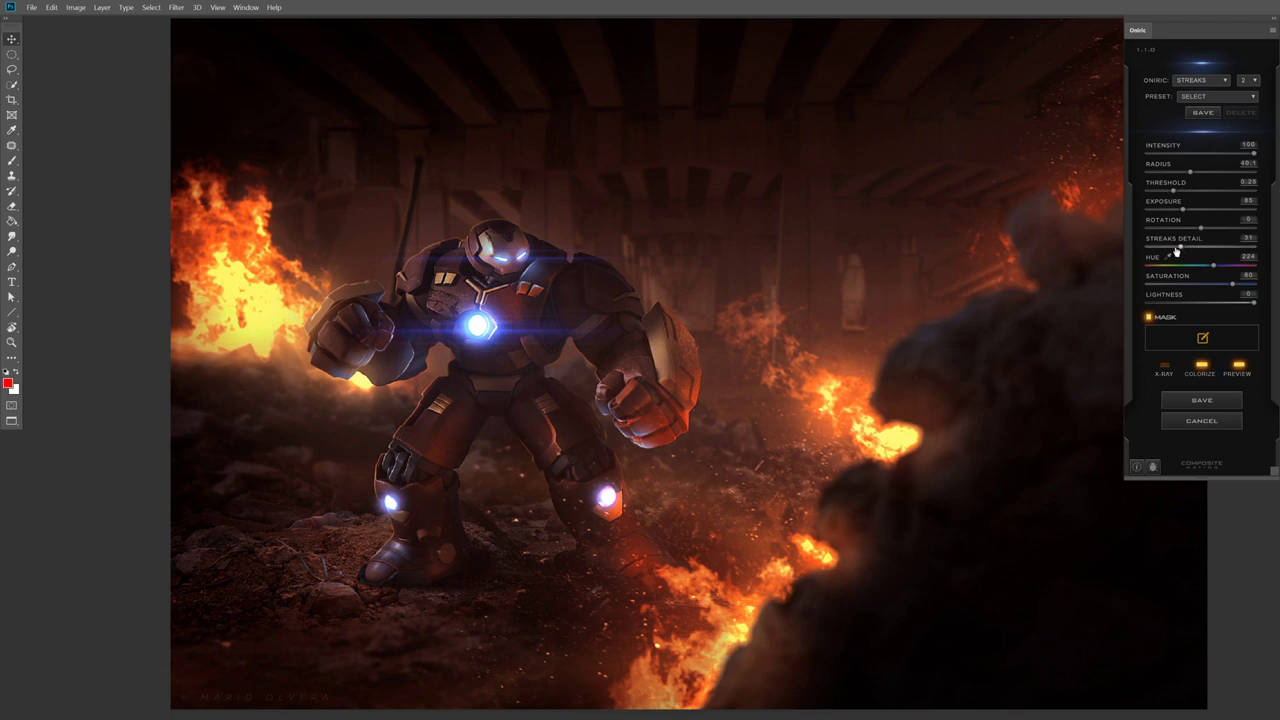
{"action": "left_click", "coordinate": [1181, 249]}
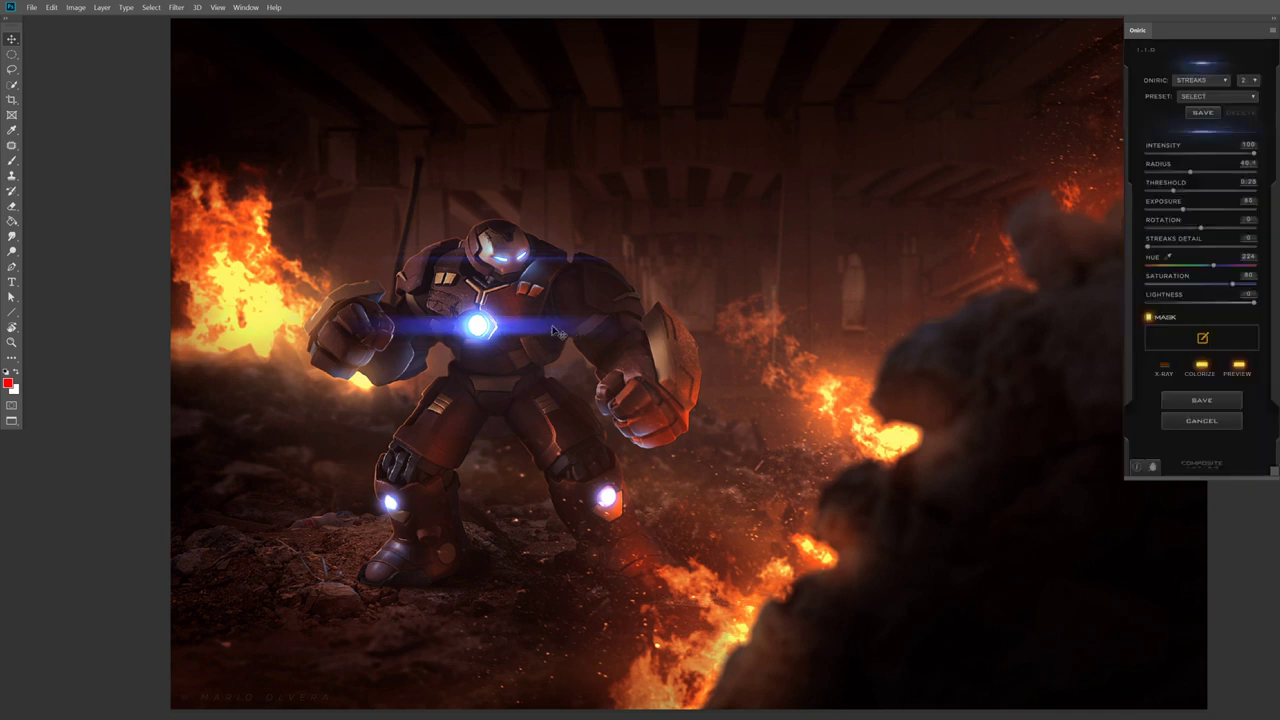
Step: Try four streaks with Streaks Detail at 31 and Rotation at -57 on the robot's chest light
{"action": "left_click", "coordinate": [1181, 249]}
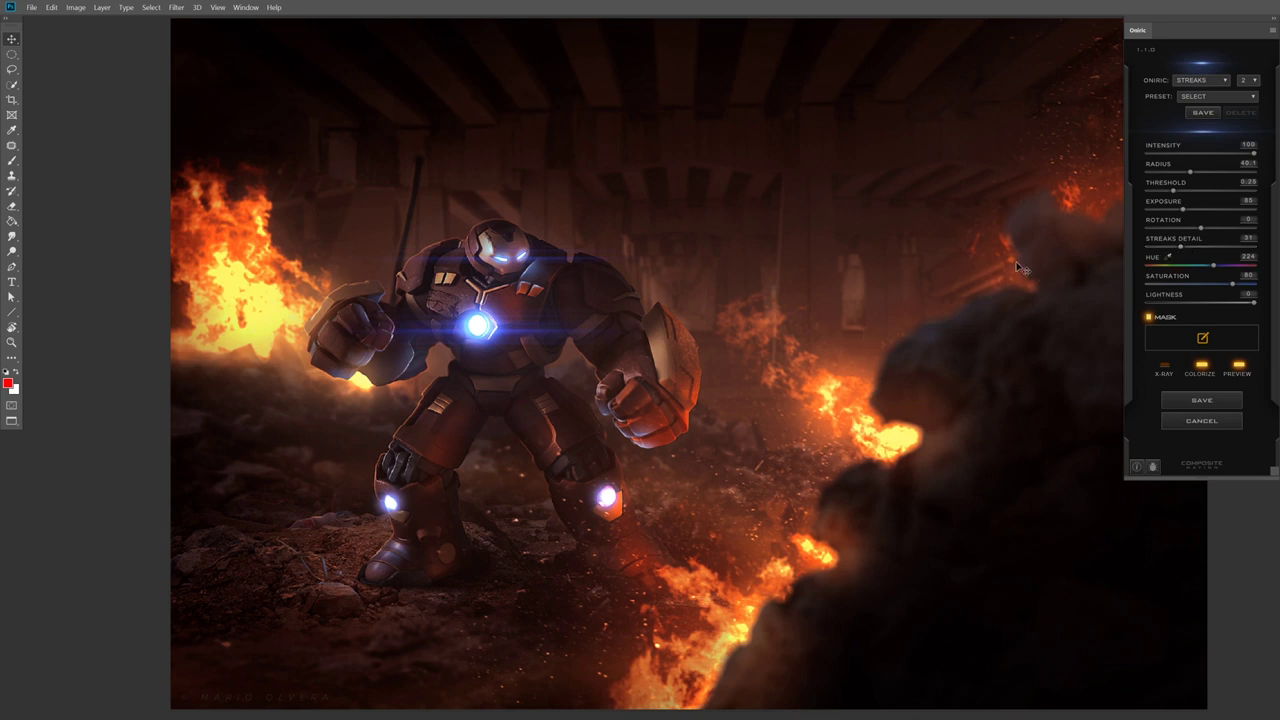
{"action": "left_click", "coordinate": [1253, 84]}
{"action": "left_click", "coordinate": [1252, 82]}
{"action": "left_click", "coordinate": [1252, 82]}
{"action": "left_click", "coordinate": [1247, 97]}
{"action": "left_click", "coordinate": [1168, 230]}
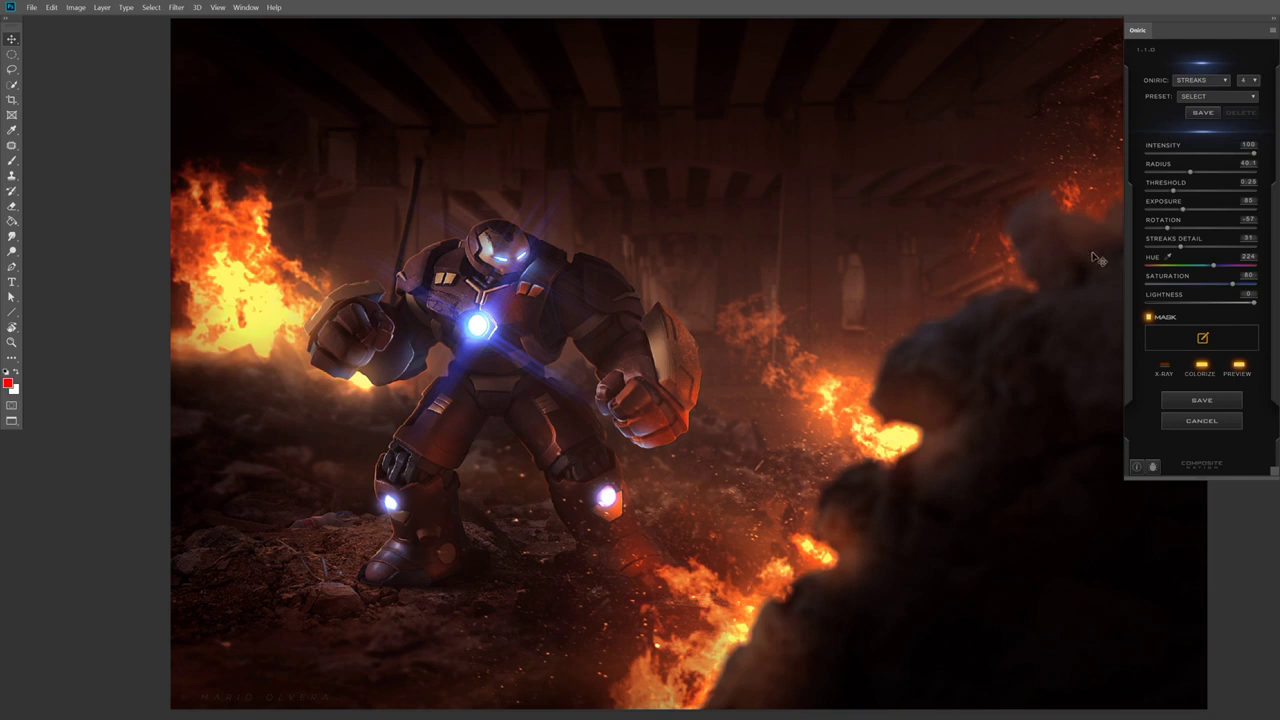
Step: Set the number of streaks to 2, Streaks Detail to 28, and reset the Rotation to 0
{"action": "left_click", "coordinate": [1247, 80]}
{"action": "left_click", "coordinate": [1247, 100]}
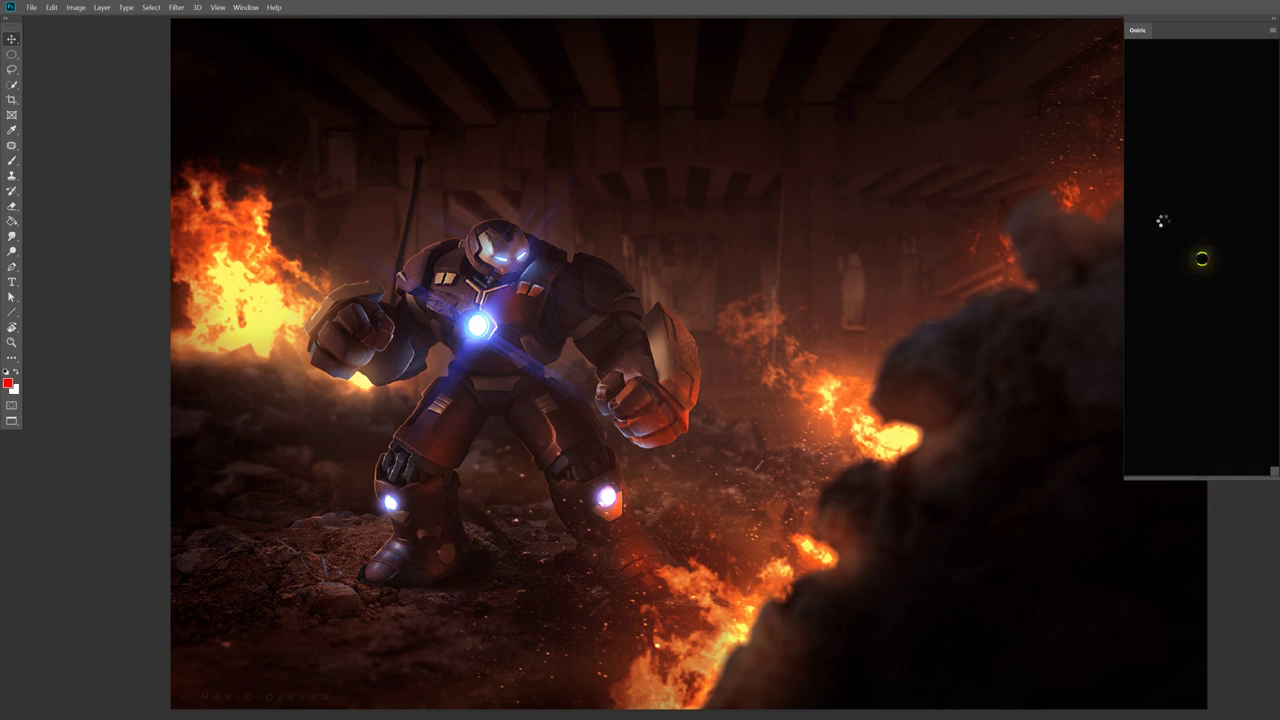
{"action": "left_click", "coordinate": [1181, 251]}
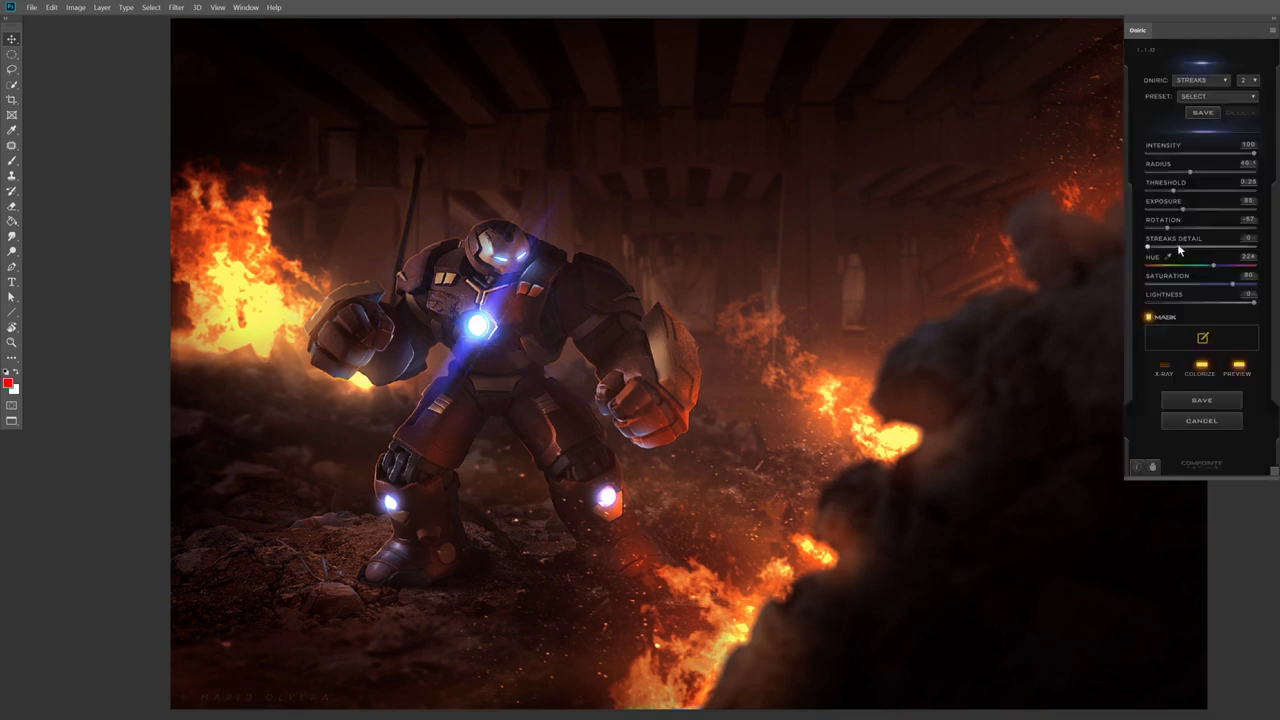
{"action": "left_click", "coordinate": [1178, 244]}
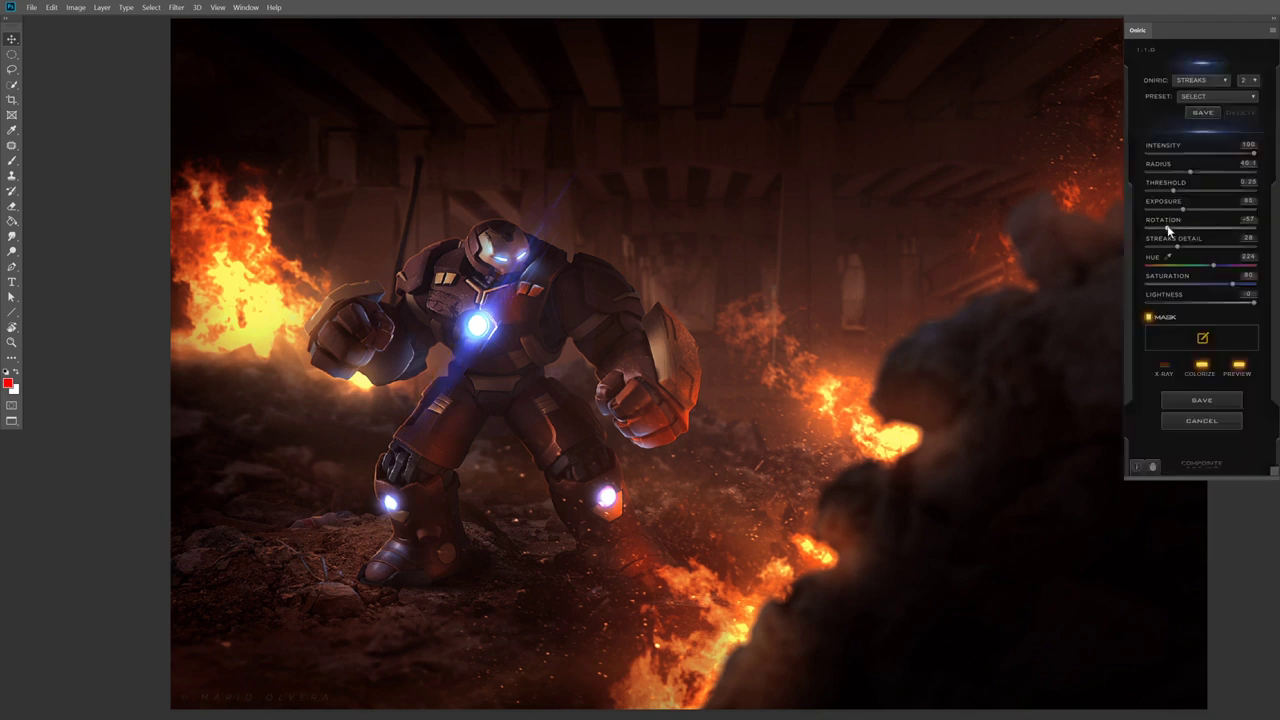
{"action": "left_click", "coordinate": [1167, 230]}
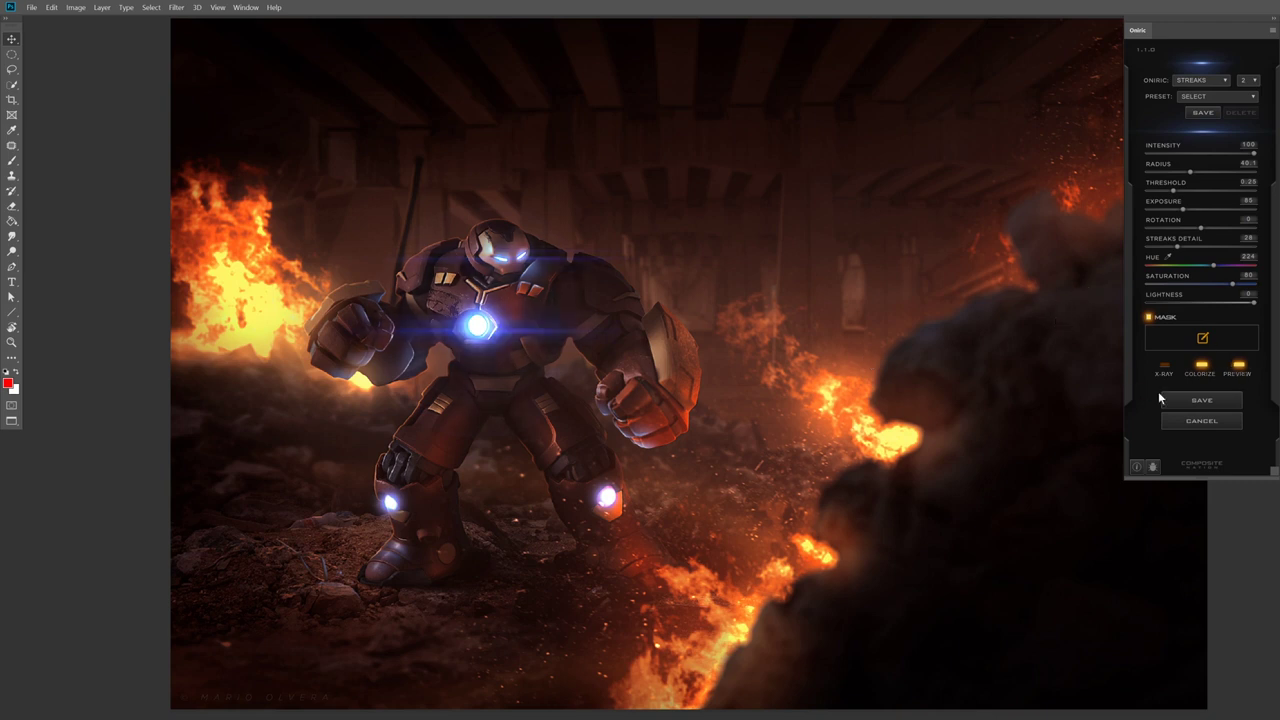
Step: Save the streaks effect as a new Oniric element named Flares
{"action": "left_click", "coordinate": [1201, 400]}
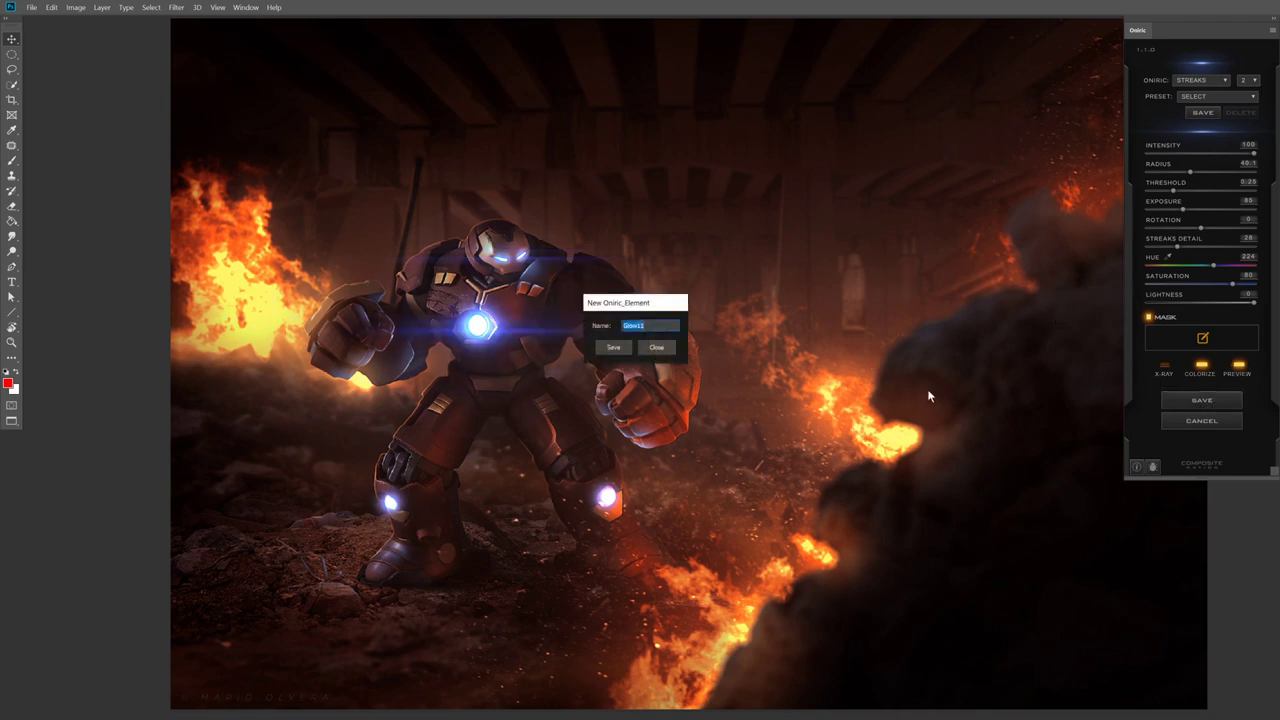
{"action": "type", "text": "Fi"}
{"action": "left_click", "coordinate": [613, 347]}
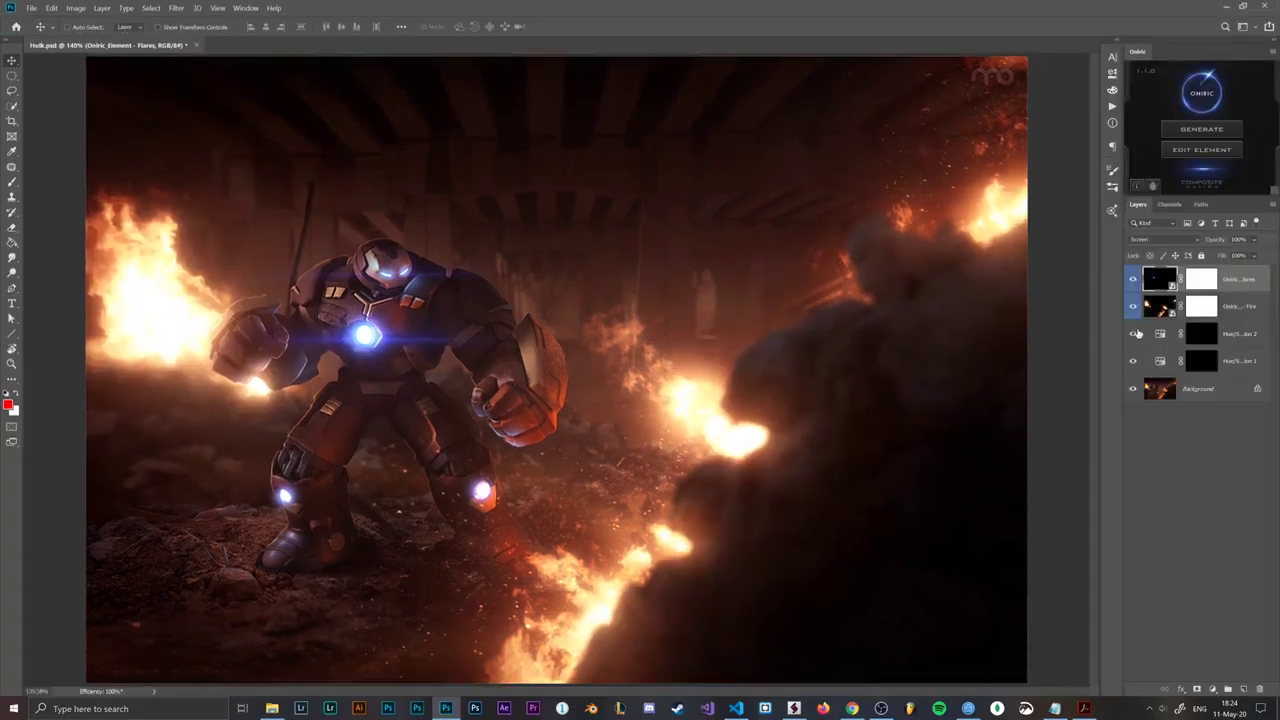
Step: Toggle the visibility of the Flares and Fire element layers to compare the image with and without the effects
{"action": "left_click", "coordinate": [1133, 279]}
{"action": "left_click", "coordinate": [1133, 306]}
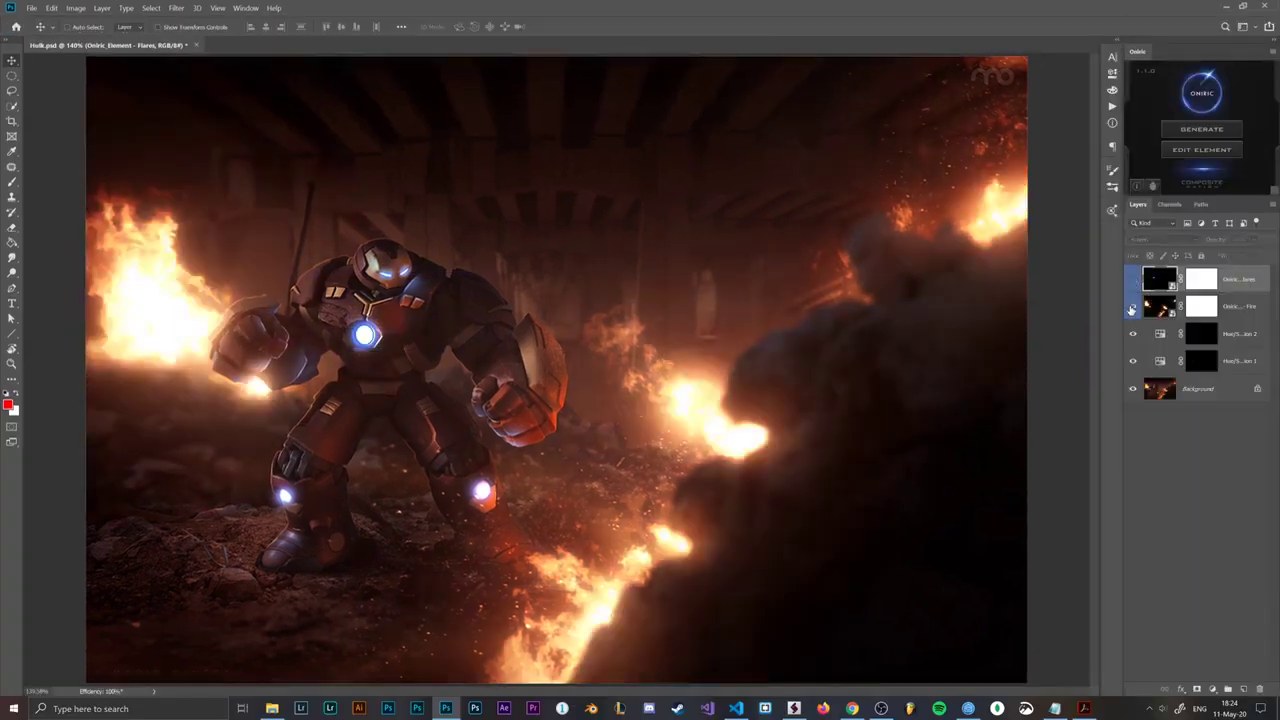
{"action": "left_click", "coordinate": [1133, 280]}
{"action": "mouse_move", "coordinate": [1133, 280]}
{"action": "left_mouse_down"}
{"action": "mouse_move", "coordinate": [1133, 310]}
{"action": "mouse_move", "coordinate": [1133, 280]}
{"action": "left_mouse_up"}
{"action": "left_click", "coordinate": [1133, 306]}
{"action": "left_click", "coordinate": [1133, 280]}
{"action": "left_click", "coordinate": [1133, 280]}
{"action": "left_click", "coordinate": [1133, 280]}
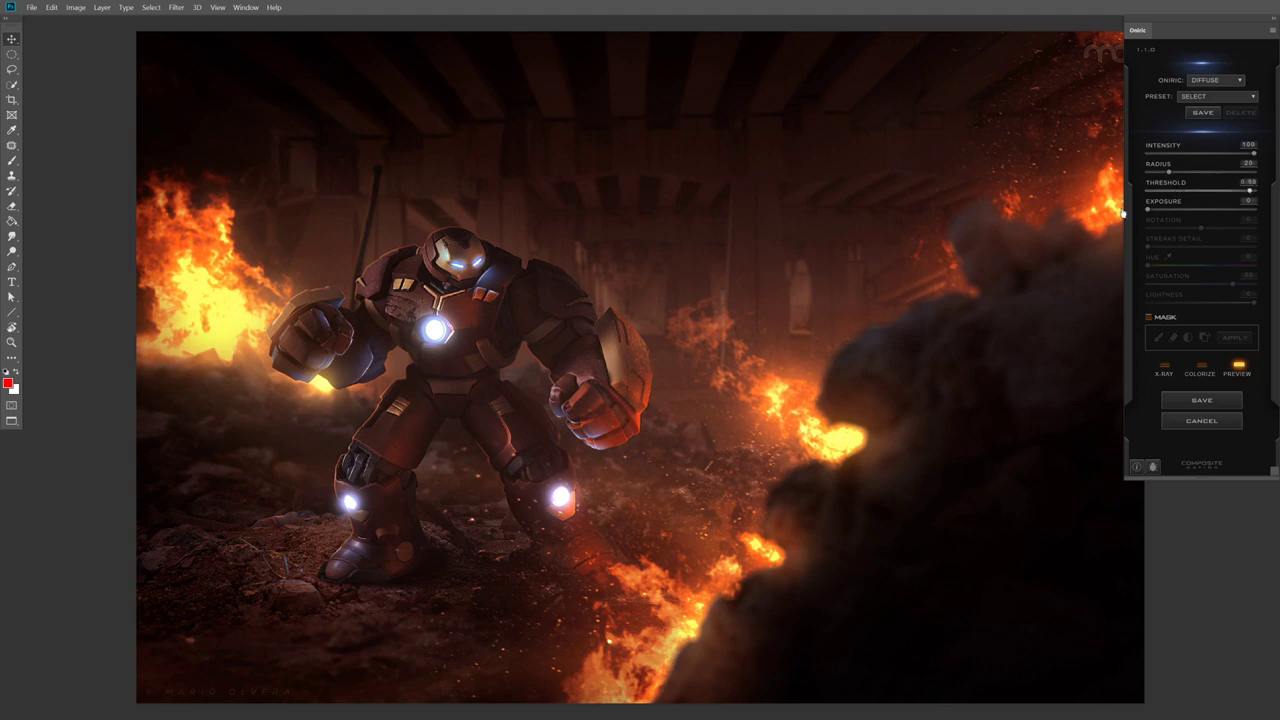
Step: Set the new Diffuse glow's Threshold to 1 and Exposure to 22 while checking the glow around the robot
{"action": "left_click_drag", "start_coordinate": [1249, 190], "coordinate": [1254, 191]}
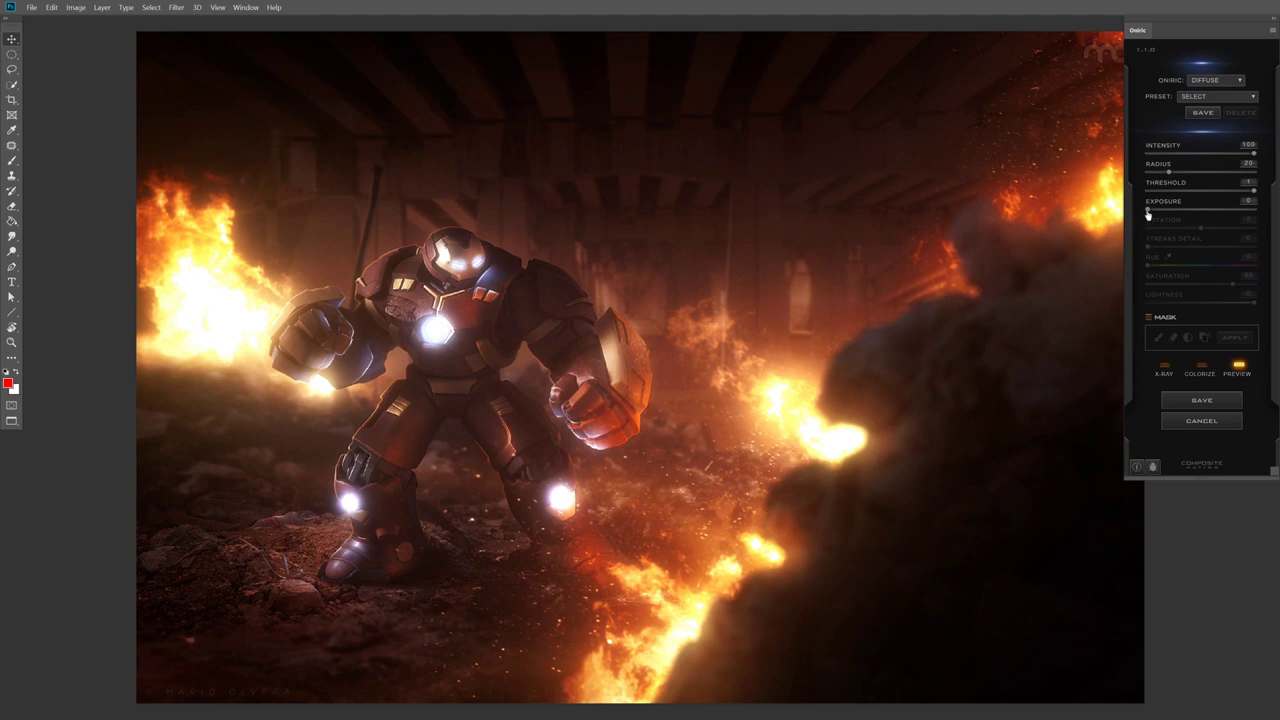
{"action": "left_click_drag", "start_coordinate": [1148, 213], "coordinate": [1158, 214]}
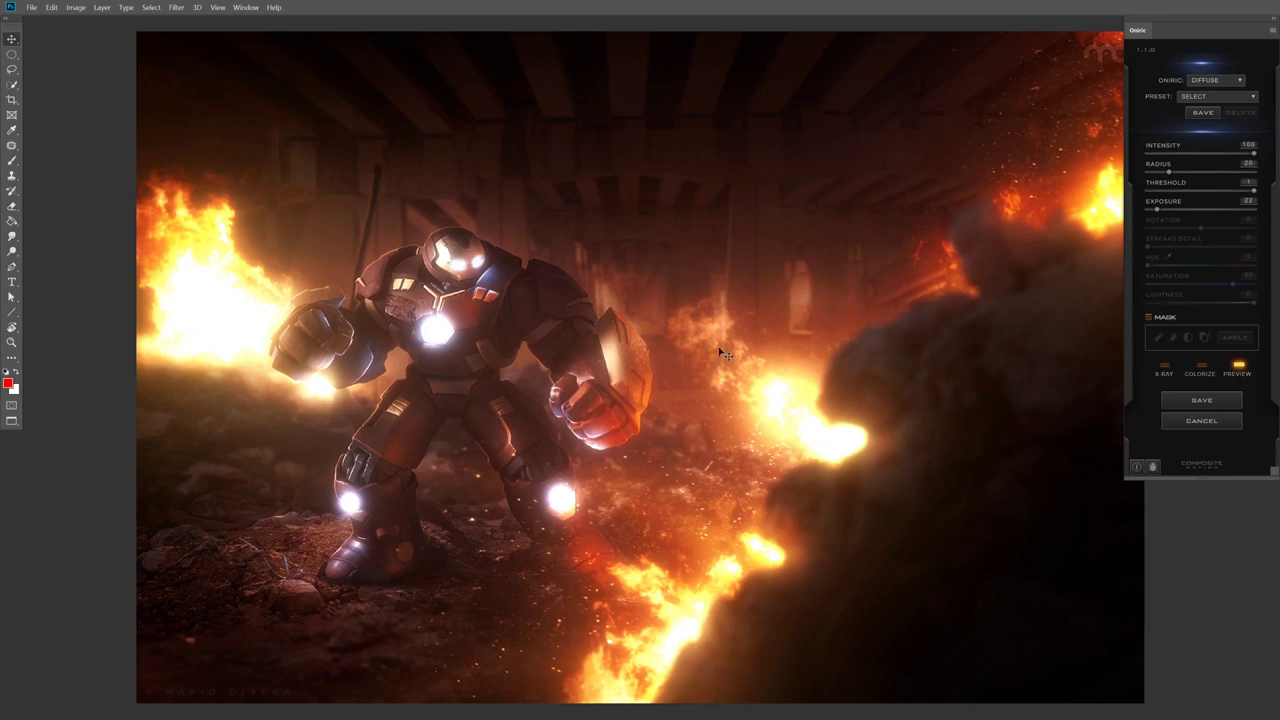
{"action": "left_click_drag", "start_coordinate": [510, 350], "coordinate": [545, 354]}
{"action": "left_click_drag", "start_coordinate": [442, 393], "coordinate": [474, 358]}
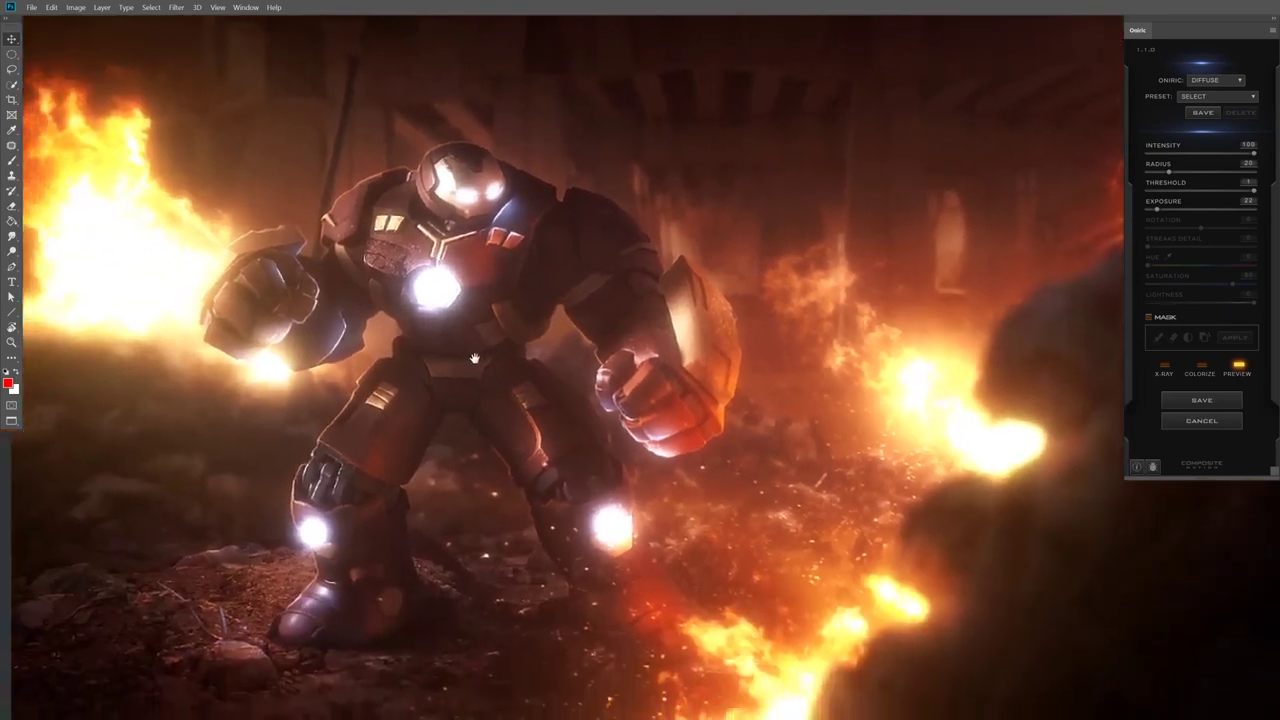
Step: Enable the mask for the Diffuse glow and reduce the soft mask brush's size for painting the robot's edges
{"action": "left_click", "coordinate": [1162, 319]}
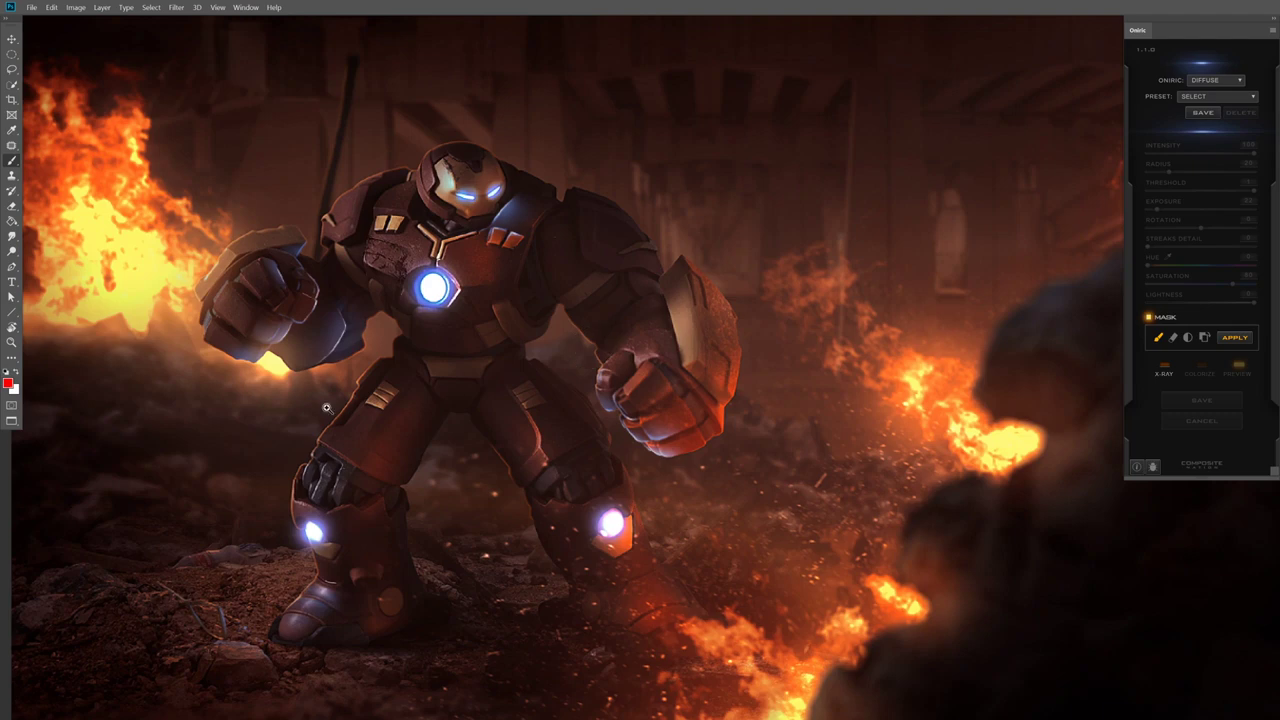
{"action": "left_click_drag", "start_coordinate": [326, 407], "coordinate": [464, 378]}
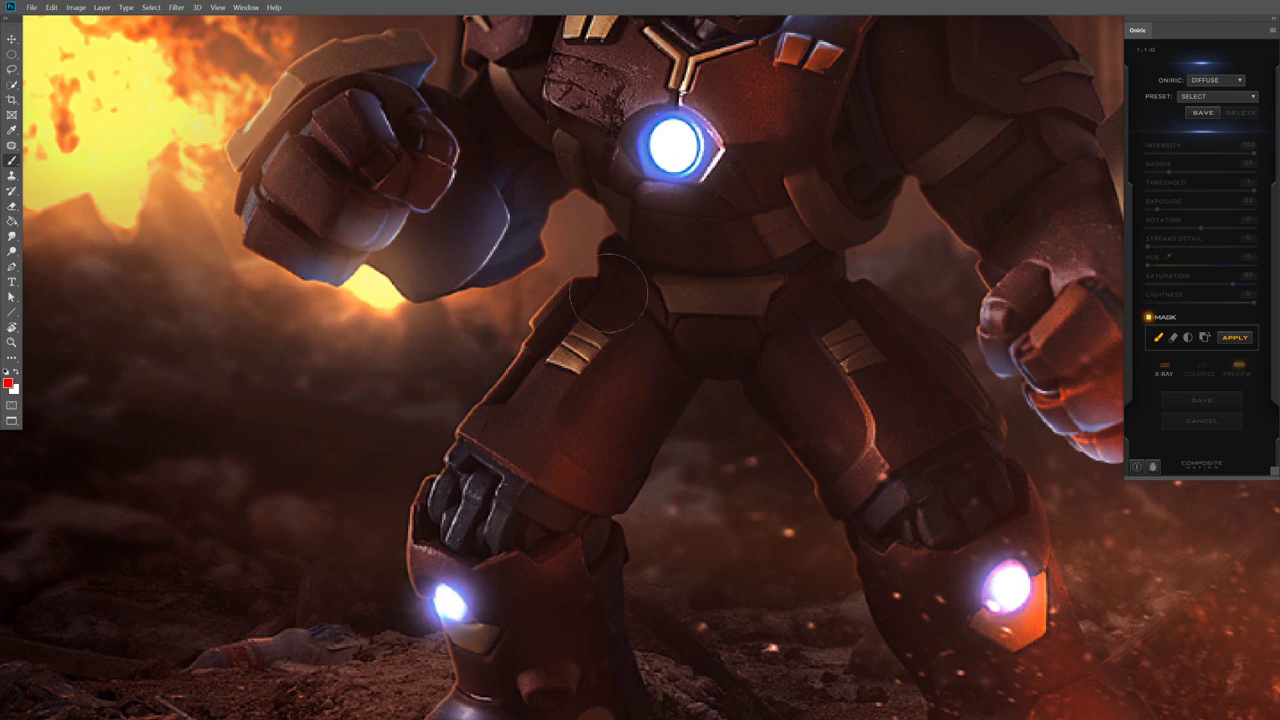
{"action": "right_click", "coordinate": [636, 252]}
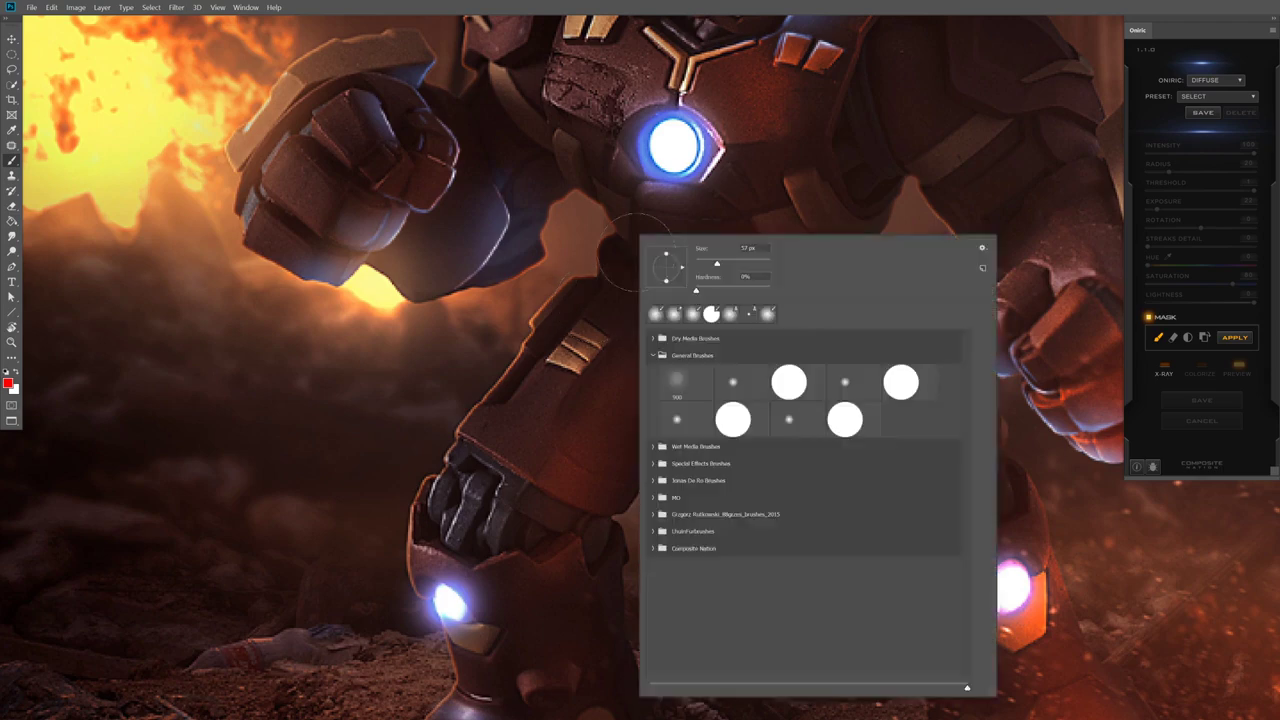
{"action": "left_click", "coordinate": [700, 266]}
{"action": "right_click", "coordinate": [586, 184]}
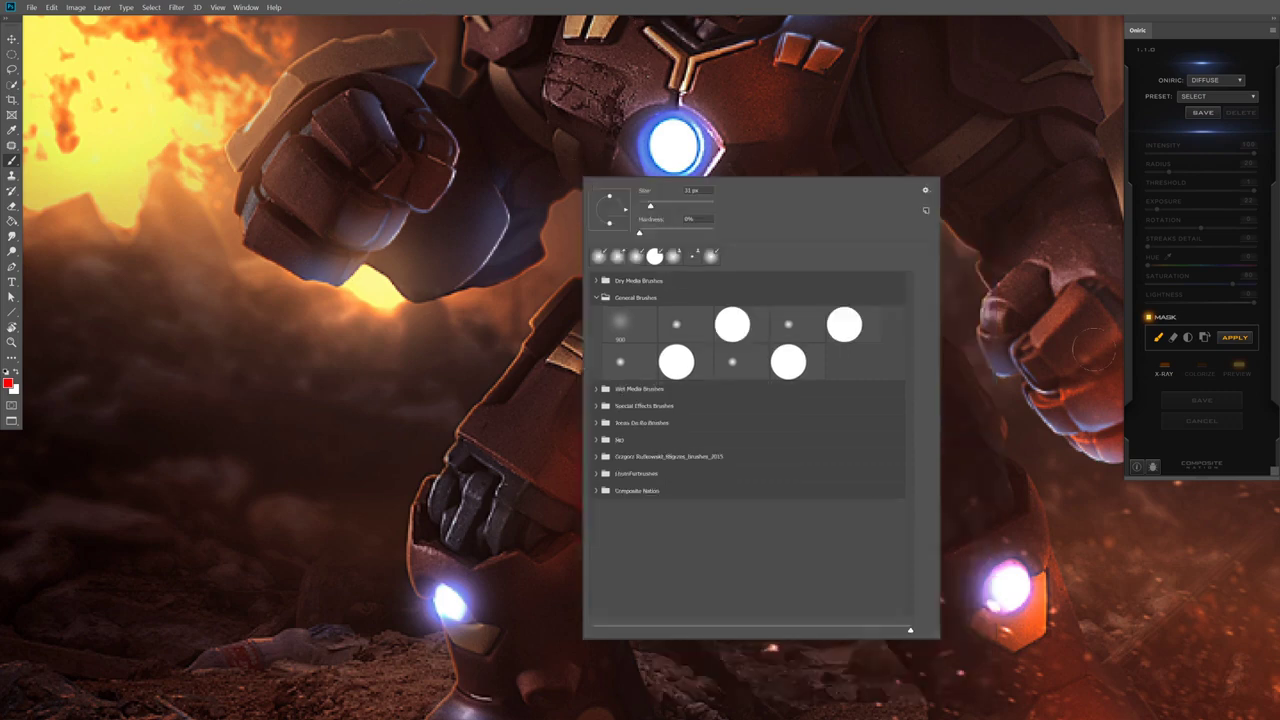
{"action": "left_click", "coordinate": [1145, 400]}
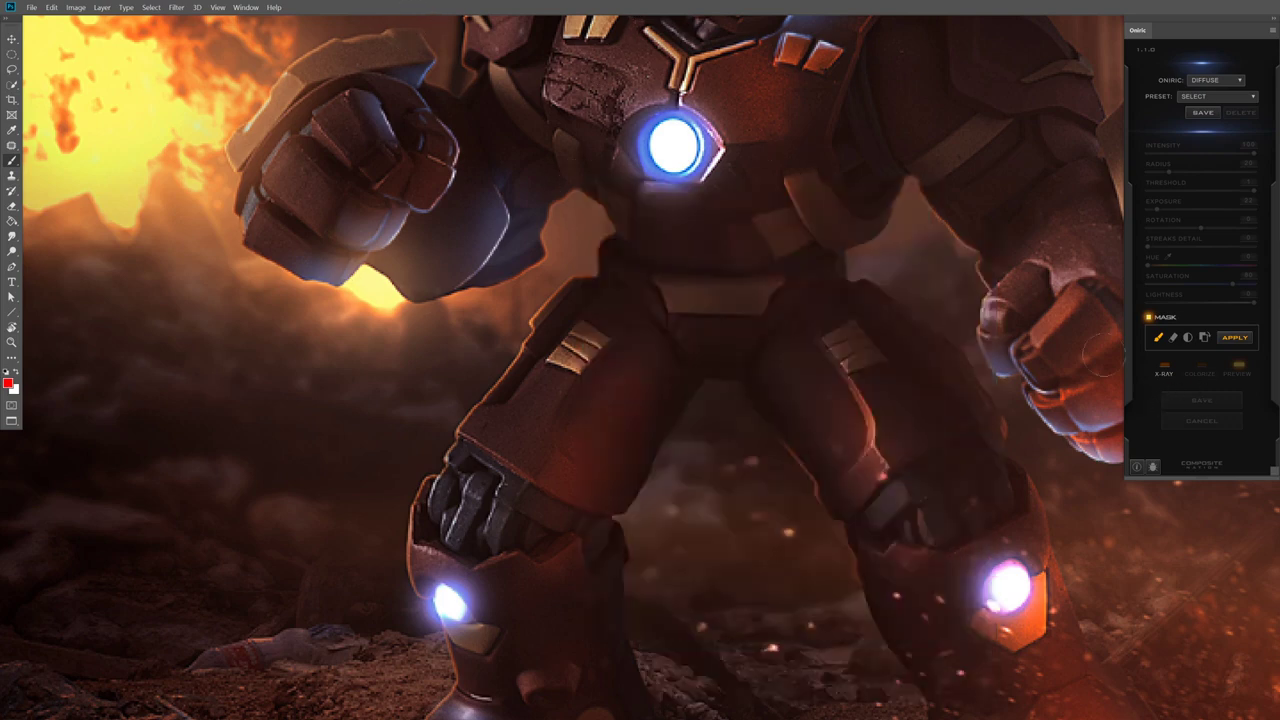
{"action": "left_click", "coordinate": [14, 70]}
{"action": "right_click", "coordinate": [12, 54]}
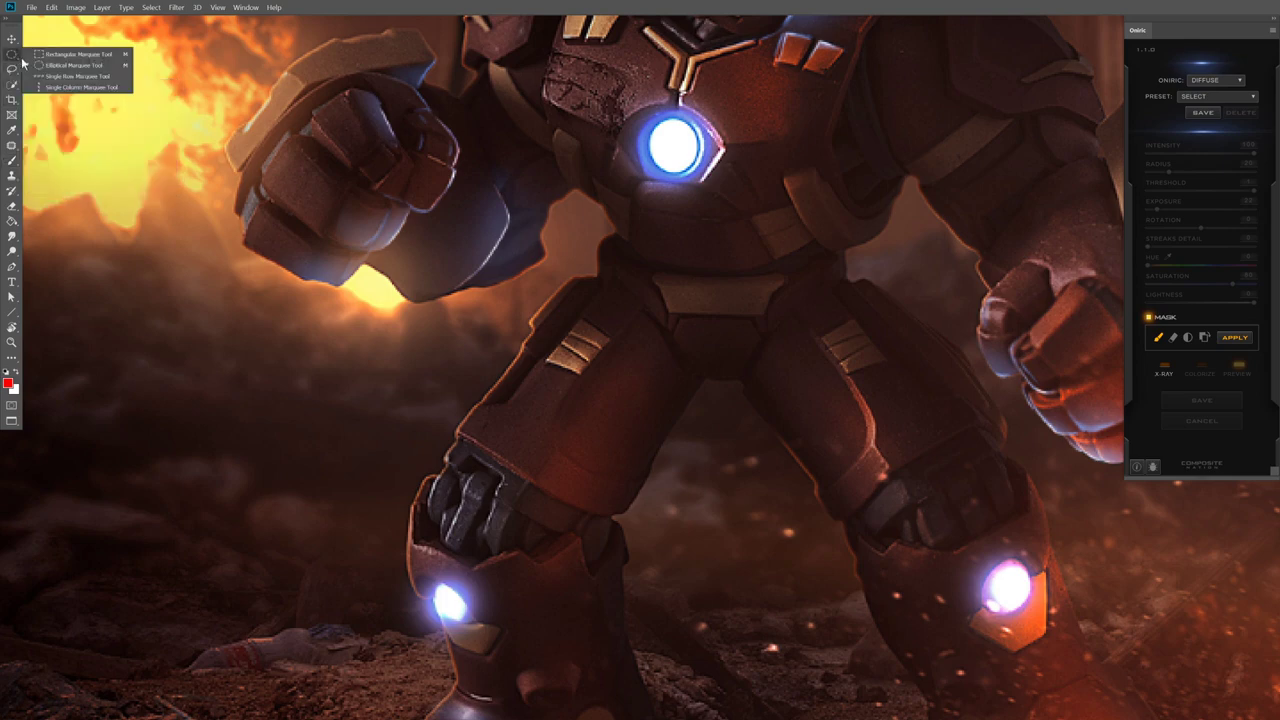
{"action": "left_click", "coordinate": [10, 58]}
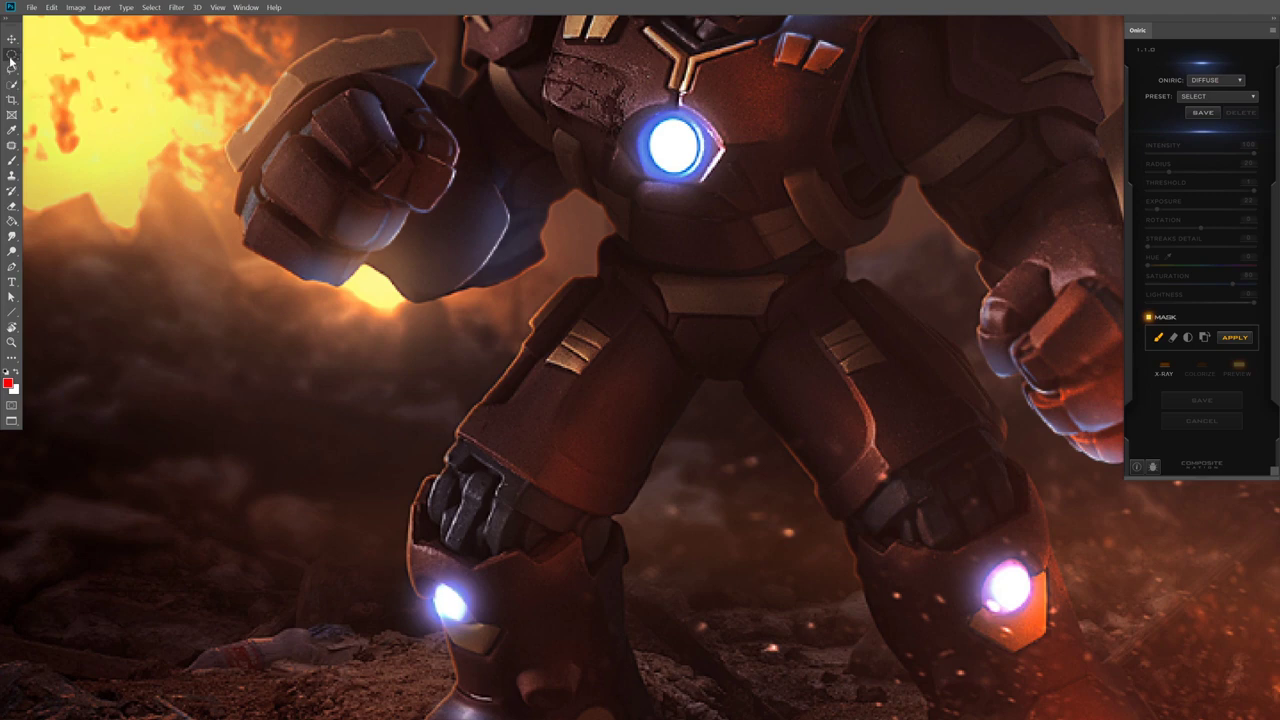
{"action": "left_click", "coordinate": [12, 70]}
Step: Brush the glow mask along the robot's fire-facing edges on the leg, forearm, fist and shoulder, and over the side of the helmet
{"action": "left_click", "coordinate": [12, 160]}
{"action": "left_click_drag", "start_coordinate": [471, 416], "coordinate": [498, 388]}
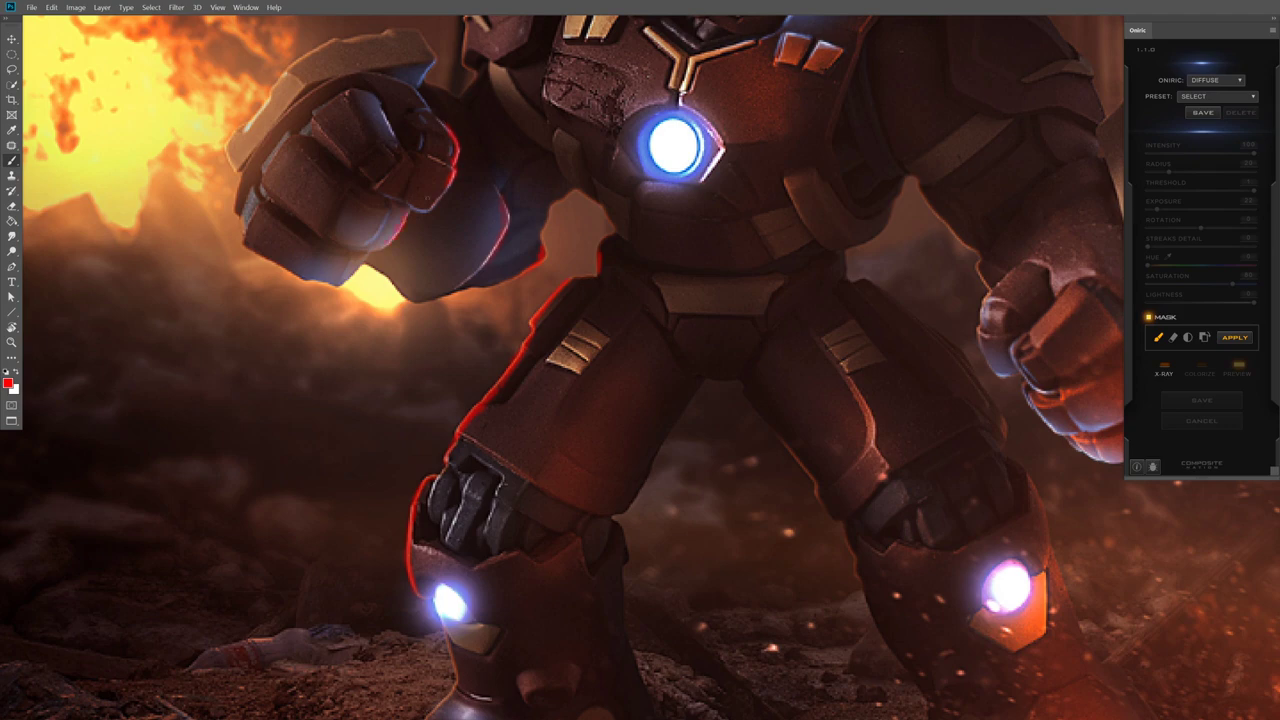
{"action": "scroll", "coordinate": [454, 168], "scroll_direction": "up", "scroll_amount": 5}
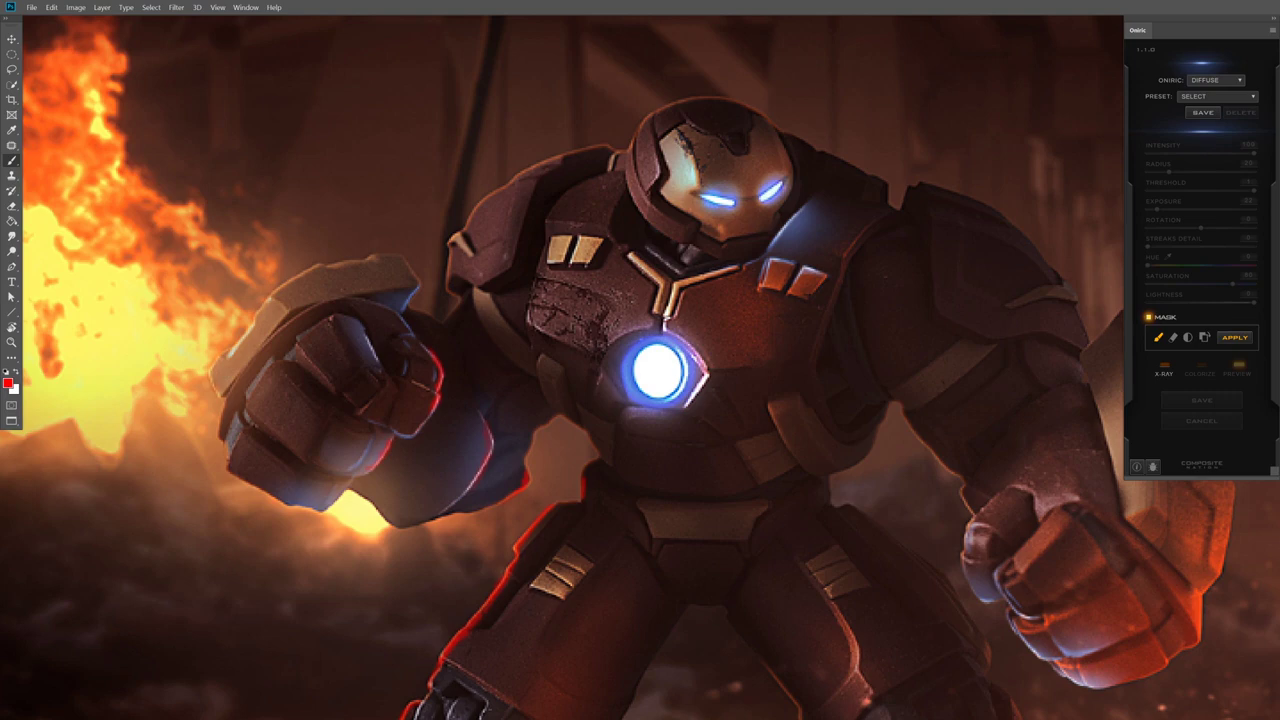
{"action": "left_click_drag", "start_coordinate": [212, 388], "coordinate": [212, 364]}
{"action": "left_click_drag", "start_coordinate": [232, 352], "coordinate": [286, 284]}
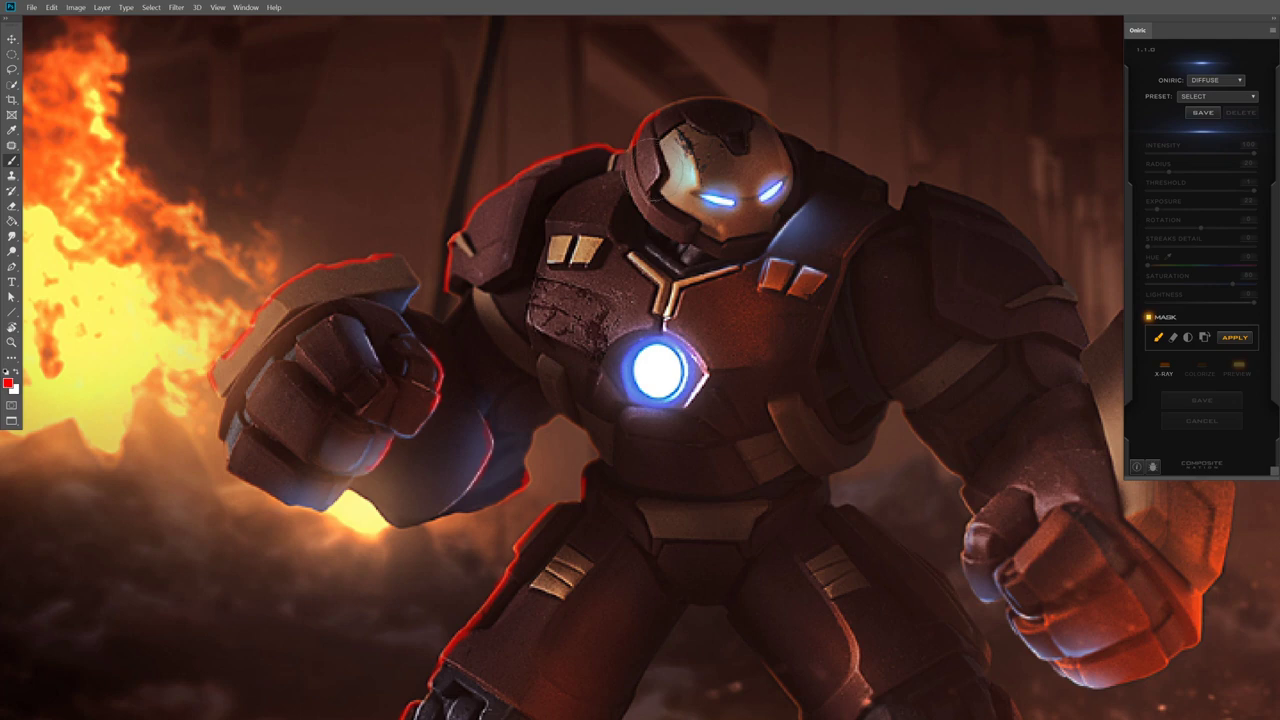
{"action": "mouse_move", "coordinate": [636, 190]}
{"action": "left_mouse_down"}
{"action": "mouse_move", "coordinate": [645, 128]}
{"action": "mouse_move", "coordinate": [690, 170]}
{"action": "mouse_move", "coordinate": [662, 204]}
{"action": "left_mouse_up"}
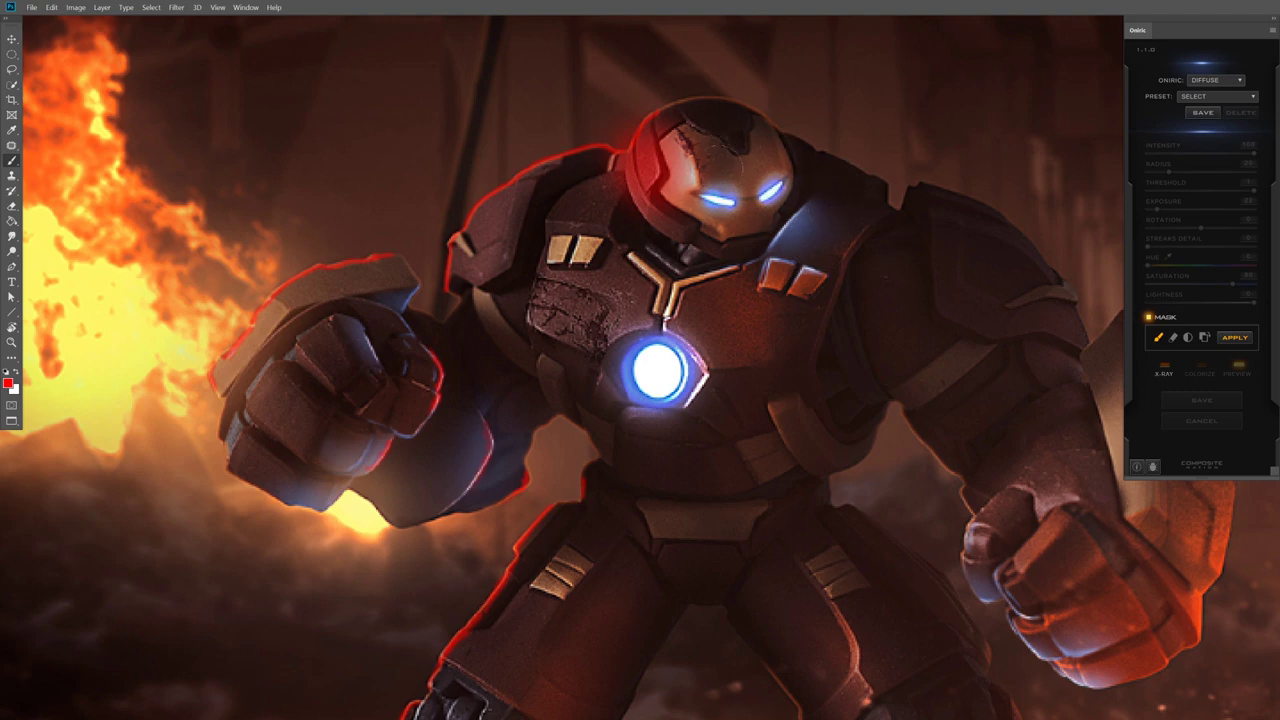
Step: Look through the brush presets and inspect the contents of the Composite Nation folder
{"action": "right_click", "coordinate": [660, 103]}
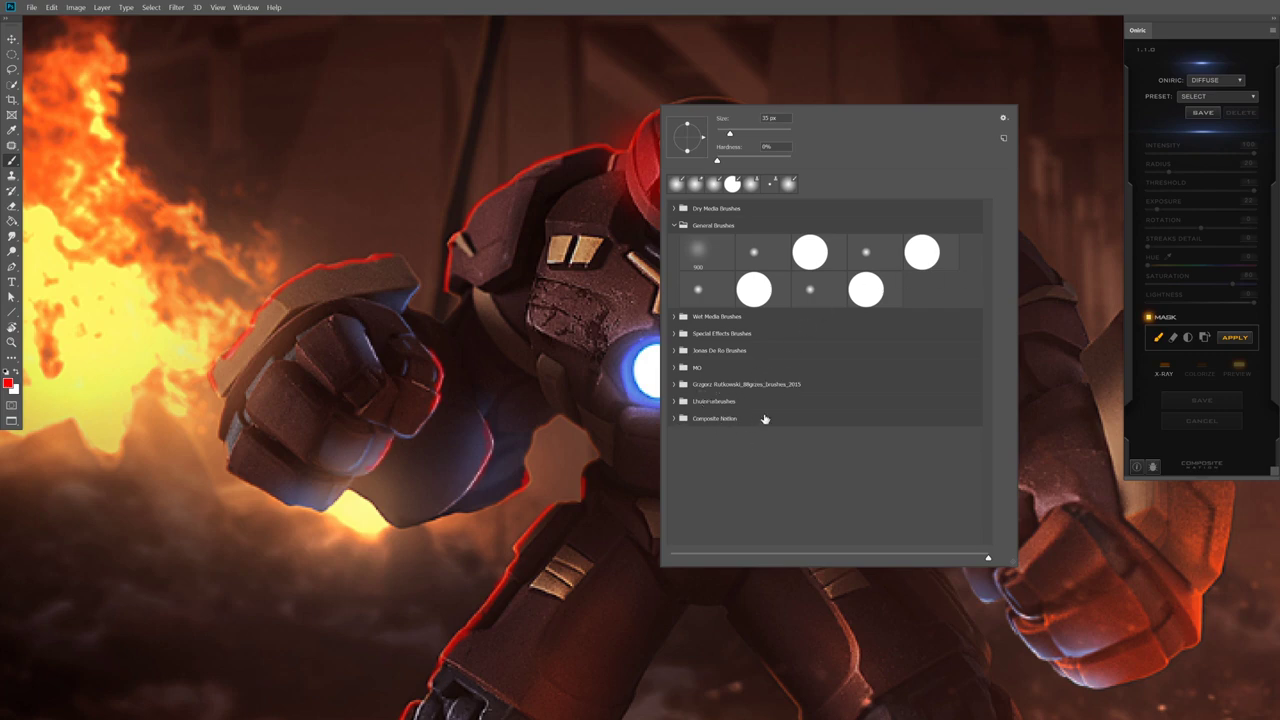
{"action": "left_click", "coordinate": [676, 420]}
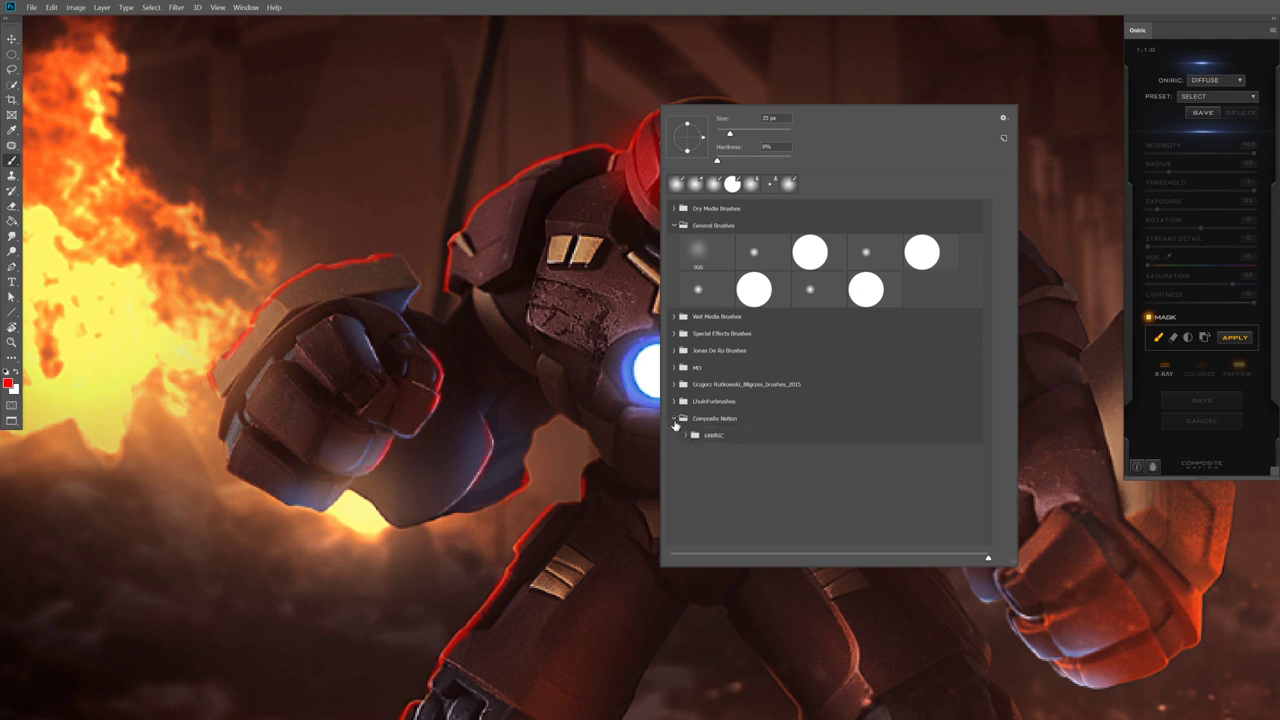
{"action": "left_click", "coordinate": [677, 420]}
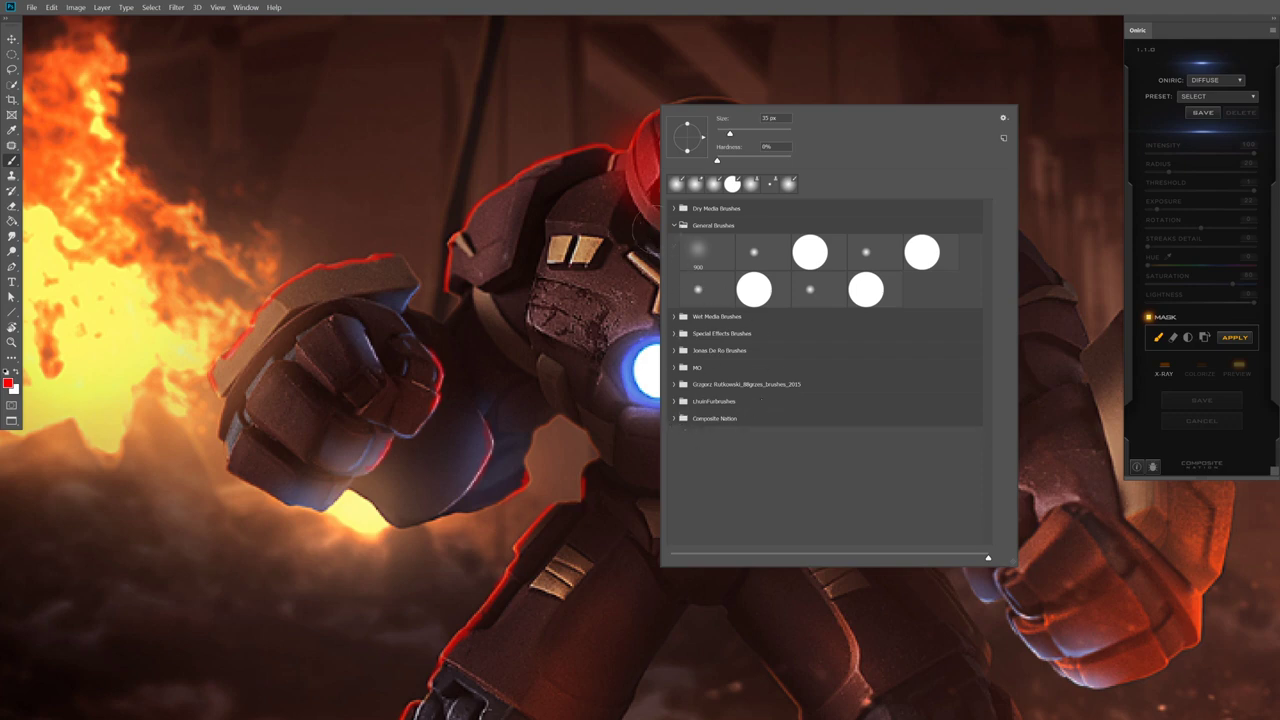
{"action": "left_click", "coordinate": [641, 95]}
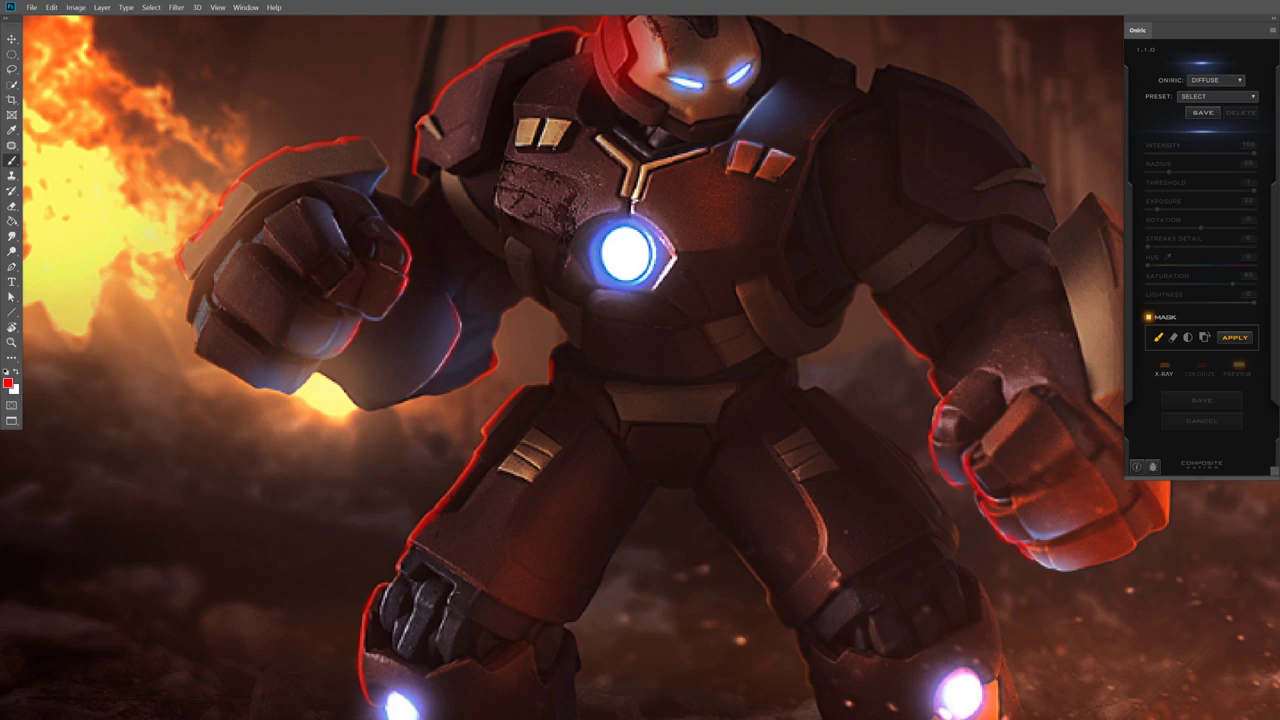
Step: Brush the glow mask along the bright inner edge of the other thigh and inspect the painted edges
{"action": "left_click_drag", "start_coordinate": [811, 500], "coordinate": [805, 486]}
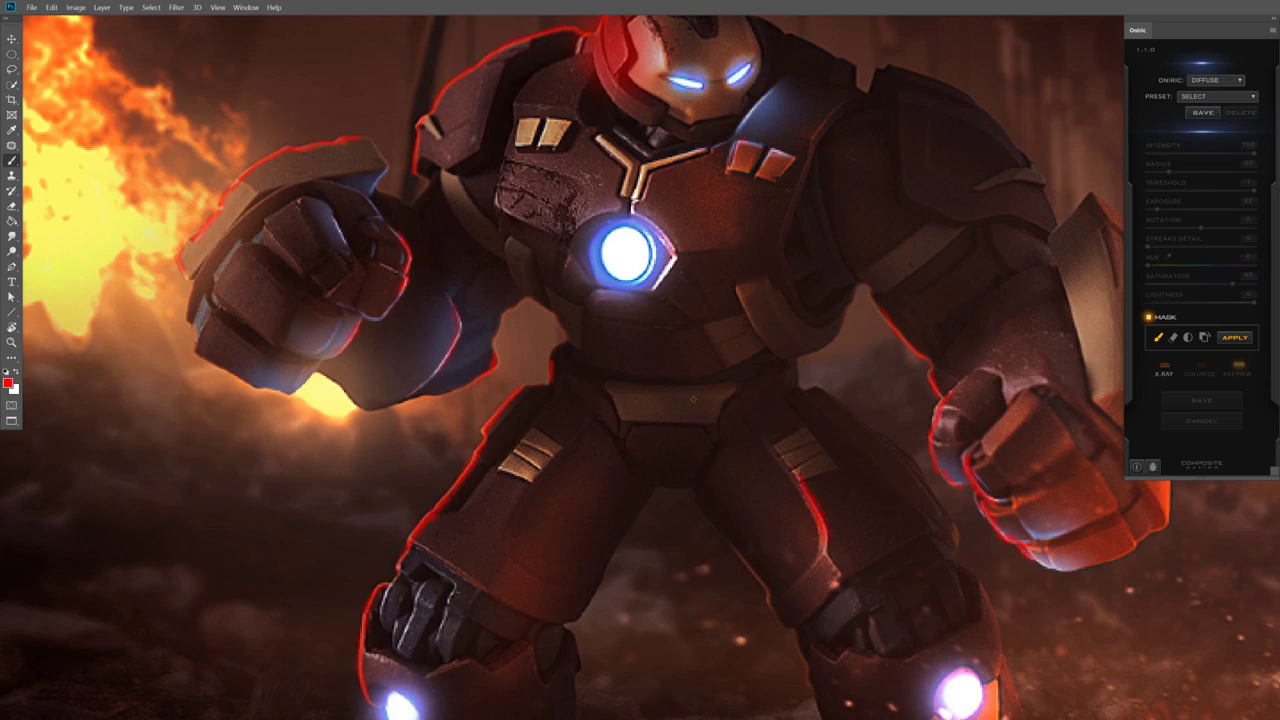
{"action": "key", "text": "ctrl+0"}
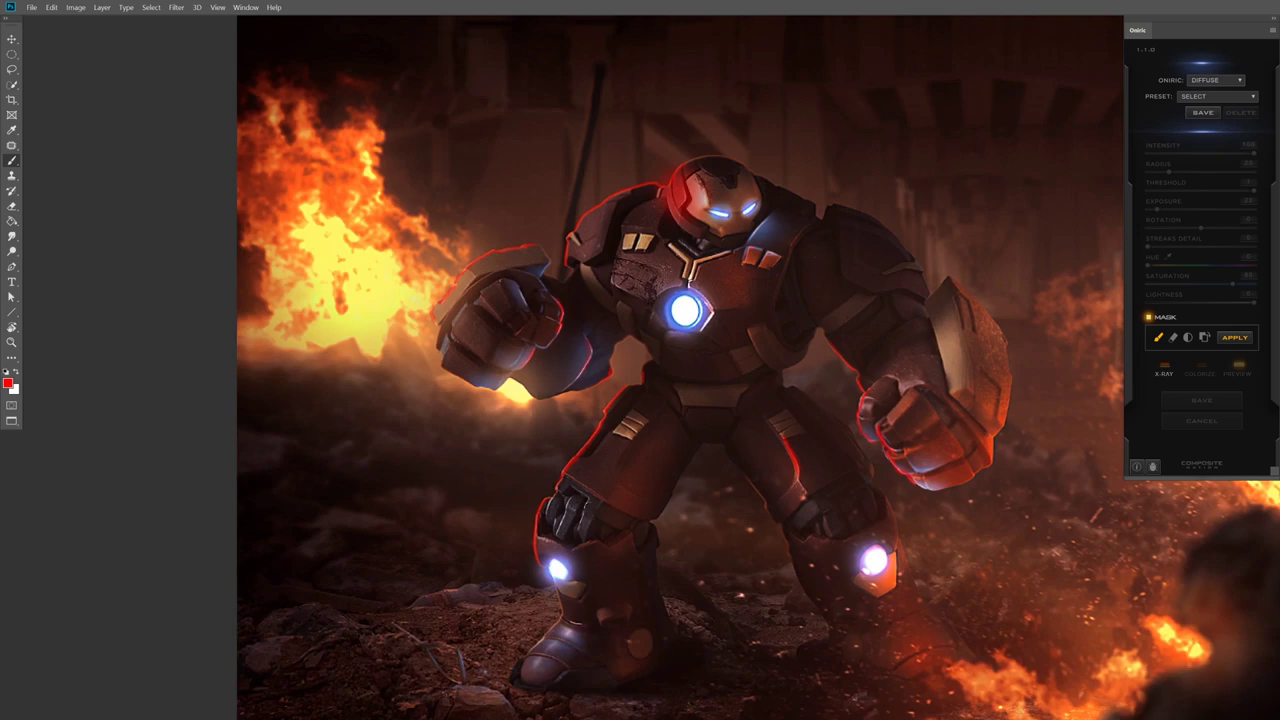
{"action": "scroll", "coordinate": [631, 240], "scroll_direction": "up", "scroll_amount": 5}
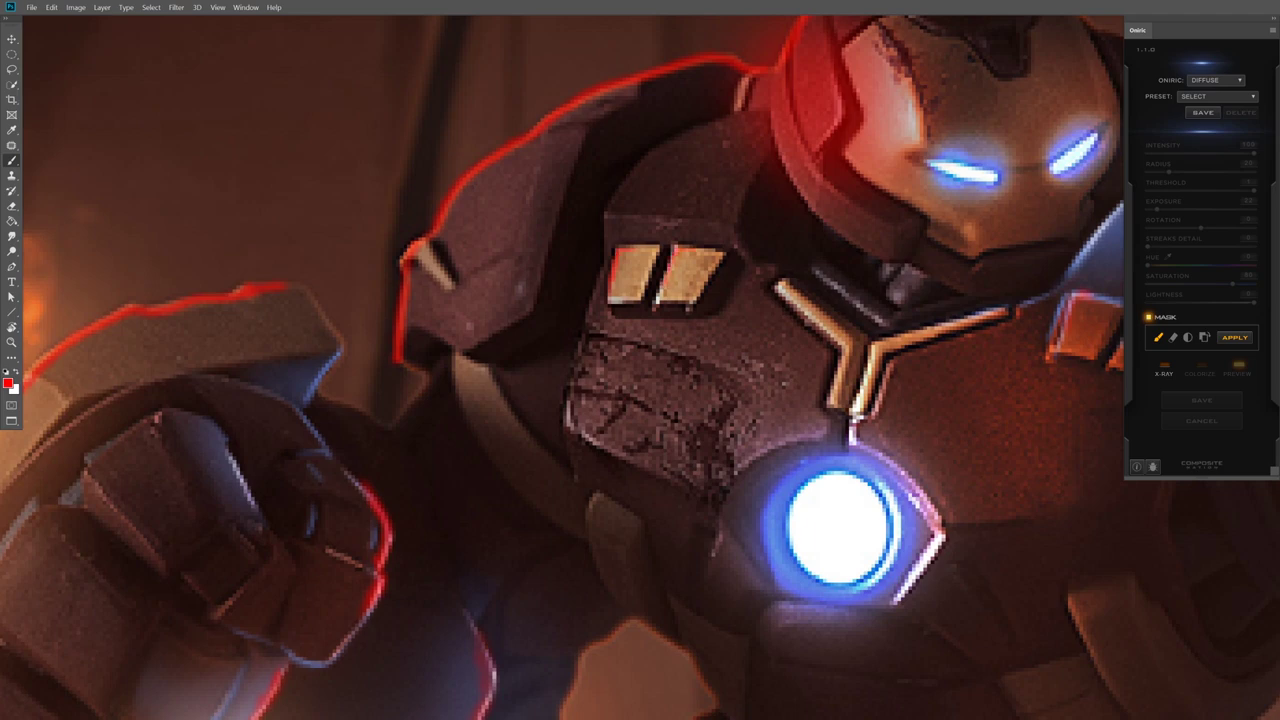
{"action": "scroll", "coordinate": [651, 313], "scroll_direction": "down", "scroll_amount": 3}
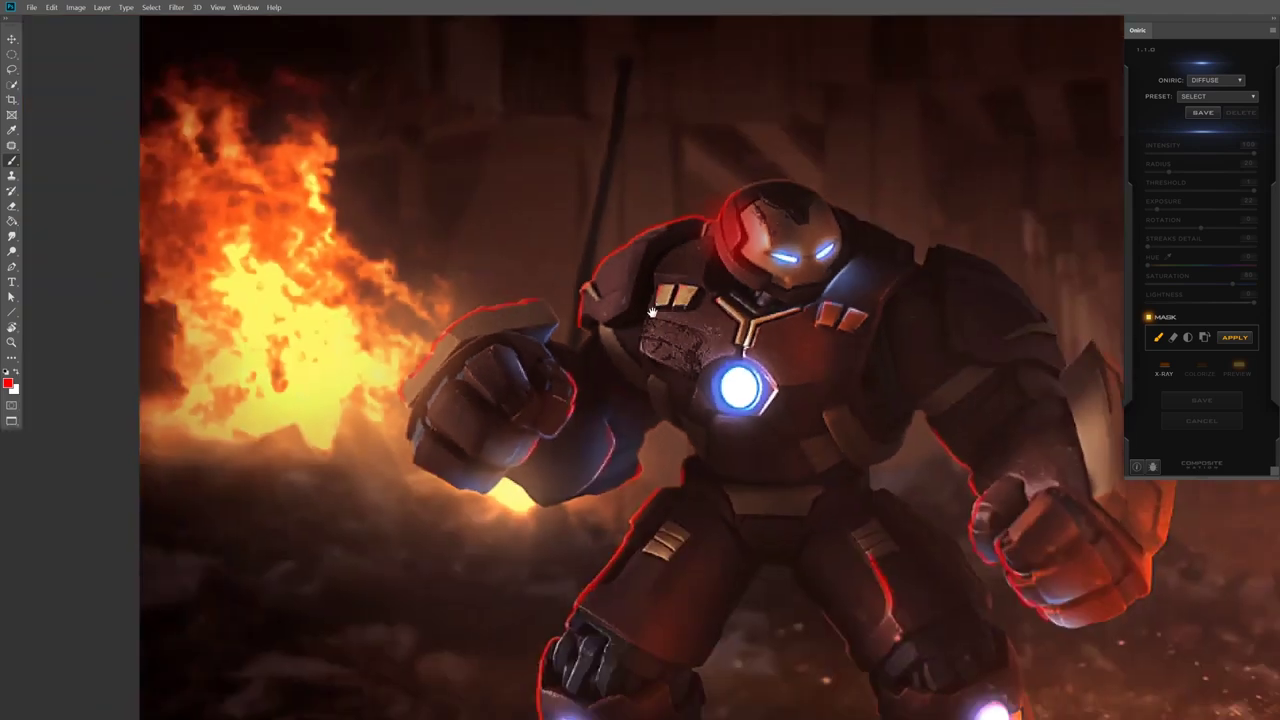
{"action": "scroll", "coordinate": [651, 313], "scroll_direction": "down", "scroll_amount": 2}
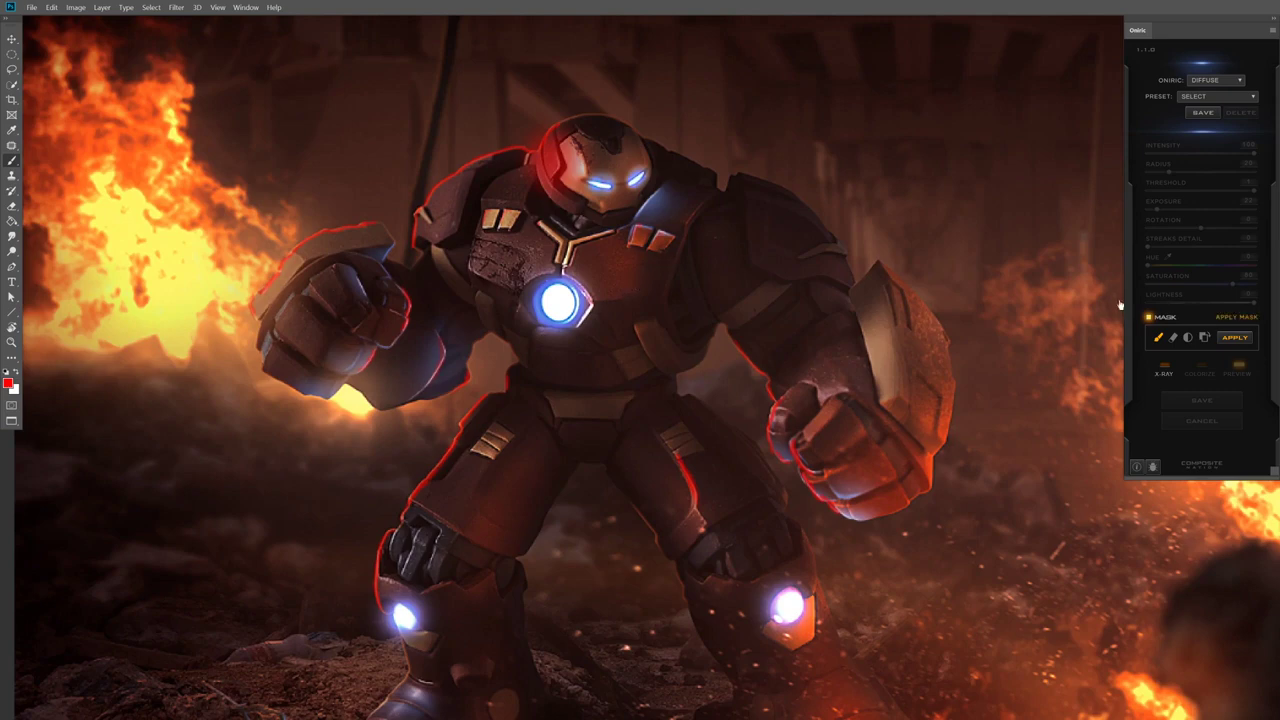
Step: Apply the painted mask and set the Diffuse glow's Exposure to 85
{"action": "left_click", "coordinate": [1225, 337]}
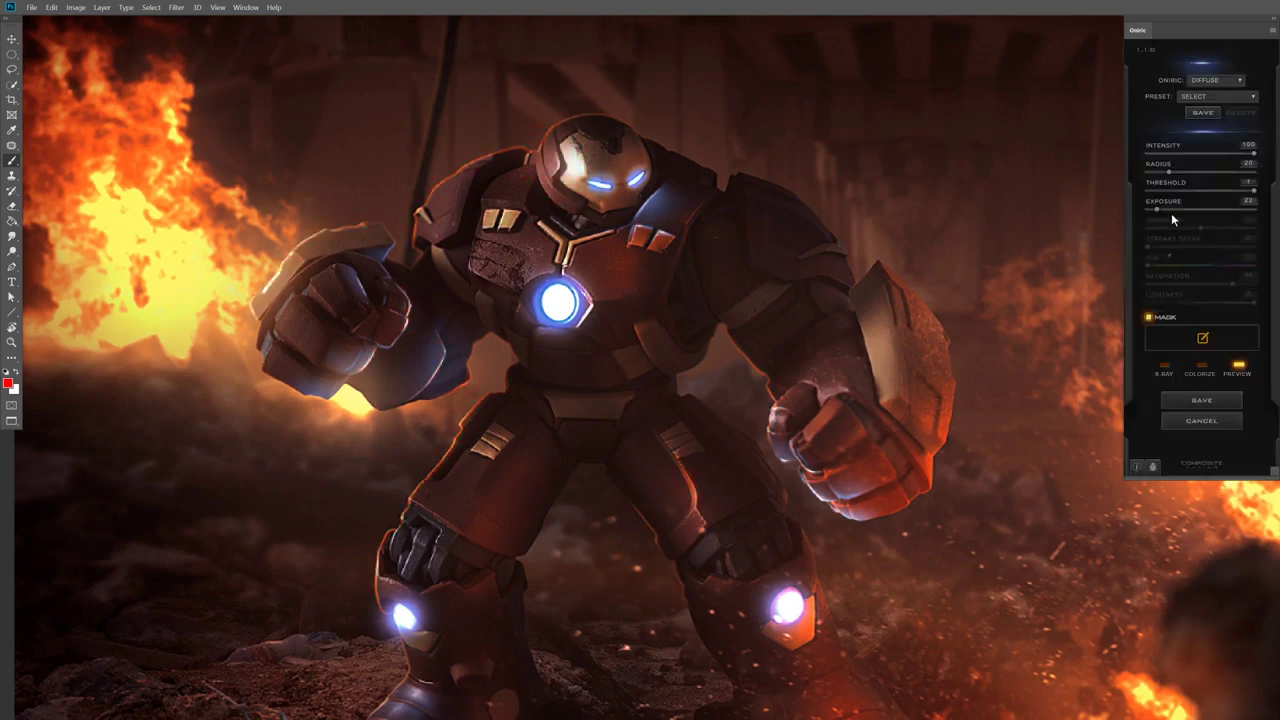
{"action": "left_click", "coordinate": [1166, 211]}
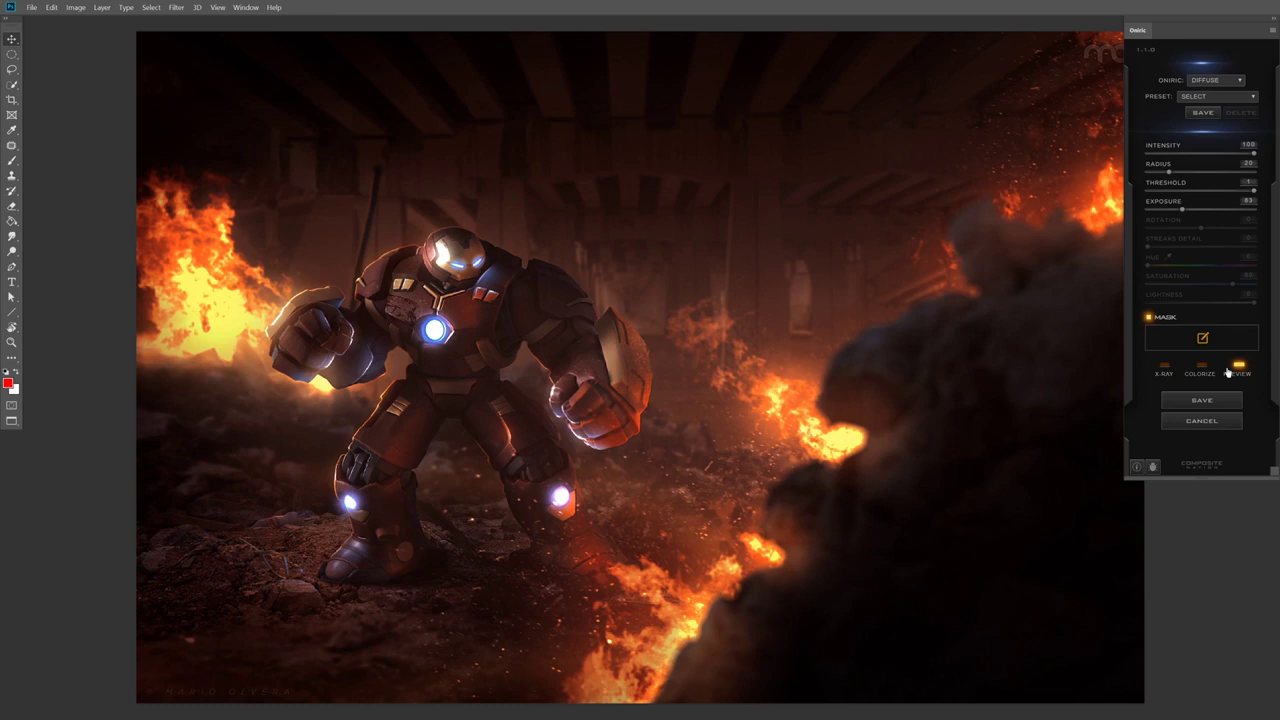
Step: Compare the robot's edges with and without the masked Diffuse glow by switching its preview off and on repeatedly
{"action": "left_click", "coordinate": [1239, 372]}
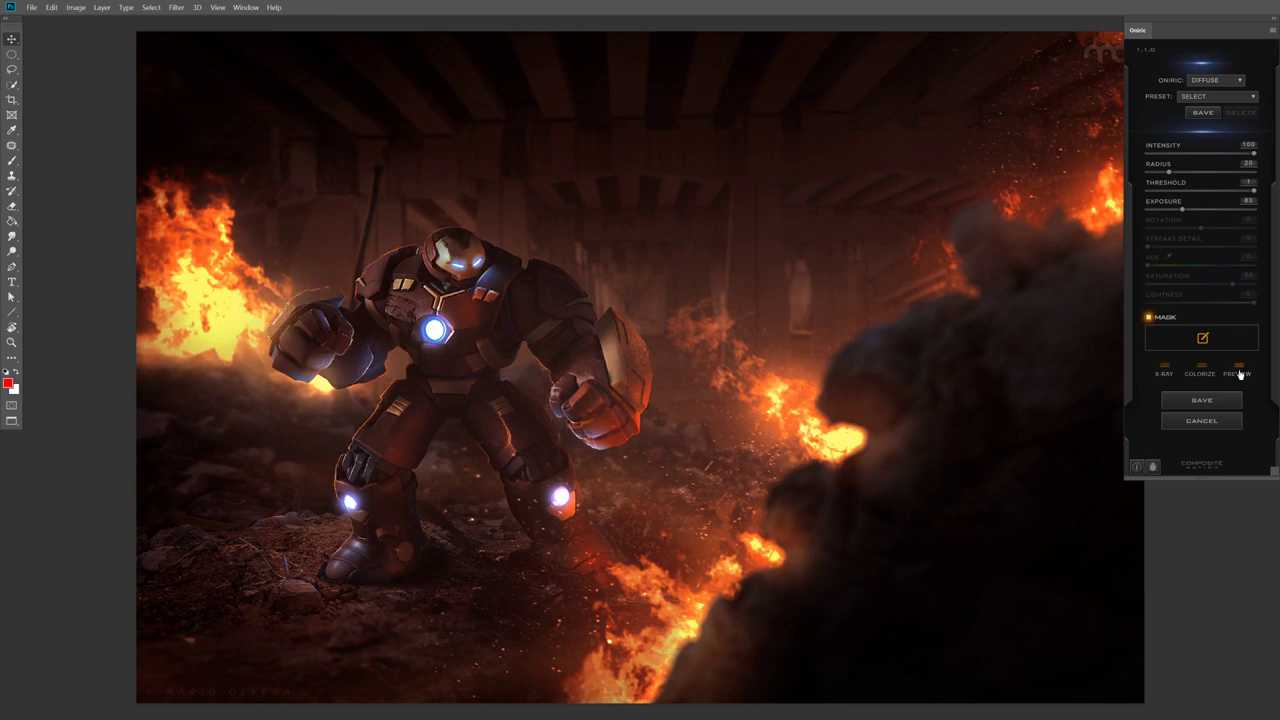
{"action": "left_click", "coordinate": [1240, 373]}
{"action": "left_click", "coordinate": [1239, 372]}
{"action": "left_click", "coordinate": [1239, 372]}
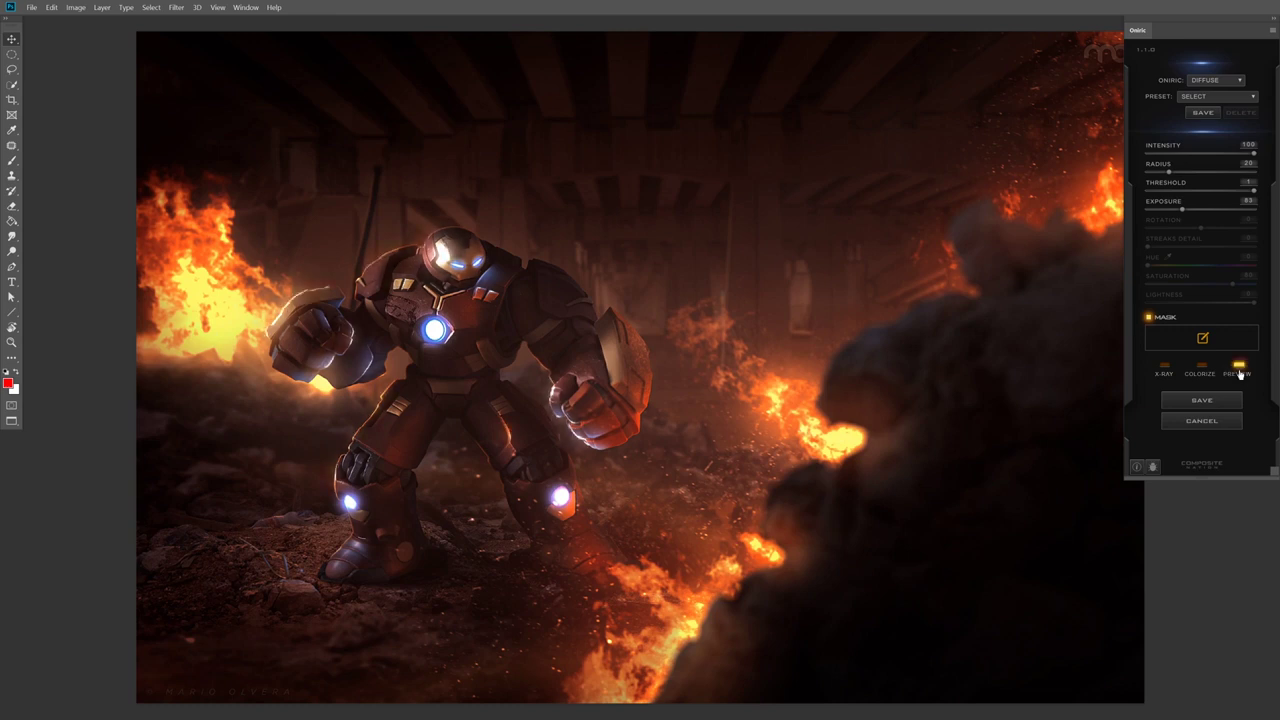
{"action": "left_click", "coordinate": [1239, 372]}
{"action": "left_click", "coordinate": [1239, 372]}
{"action": "left_click", "coordinate": [1239, 372]}
{"action": "left_click", "coordinate": [1239, 372]}
{"action": "left_click", "coordinate": [1239, 372]}
{"action": "left_click", "coordinate": [1239, 372]}
Step: Save the masked Diffuse glow as a new Oniric element named Rimlights
{"action": "left_click", "coordinate": [1197, 401]}
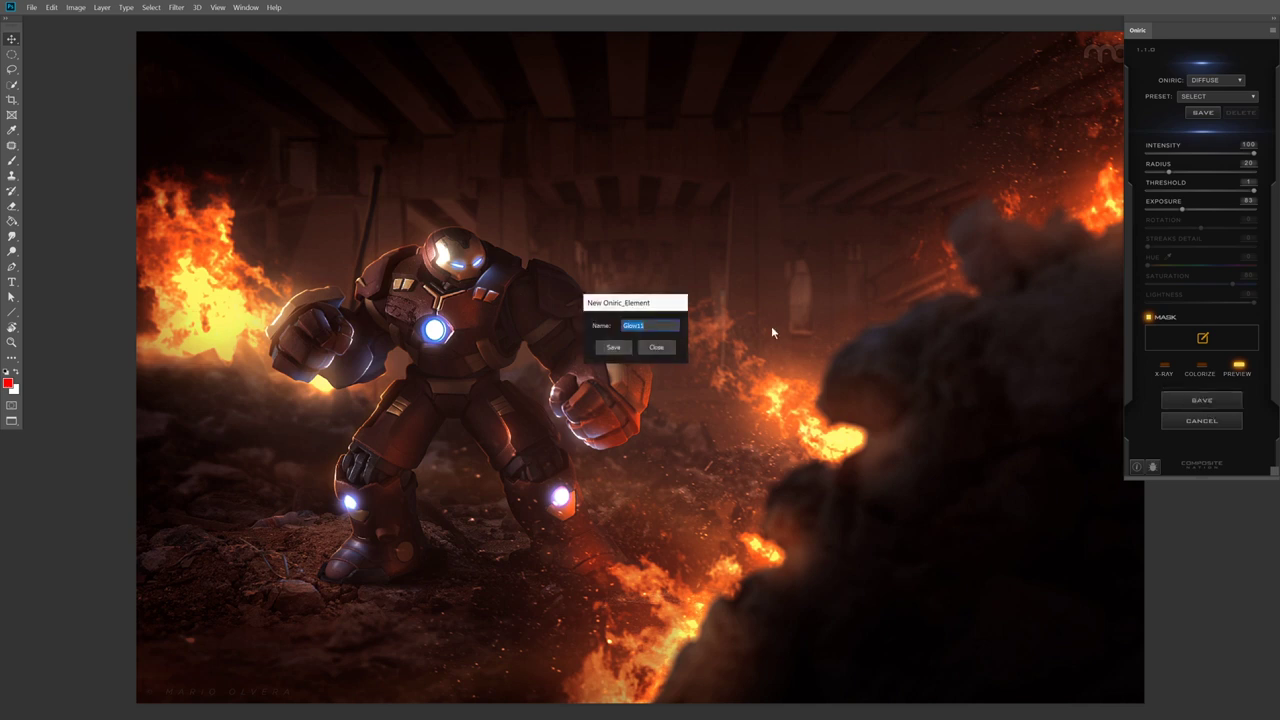
{"action": "type", "text": "Rimlights"}
{"action": "left_click", "coordinate": [610, 347]}
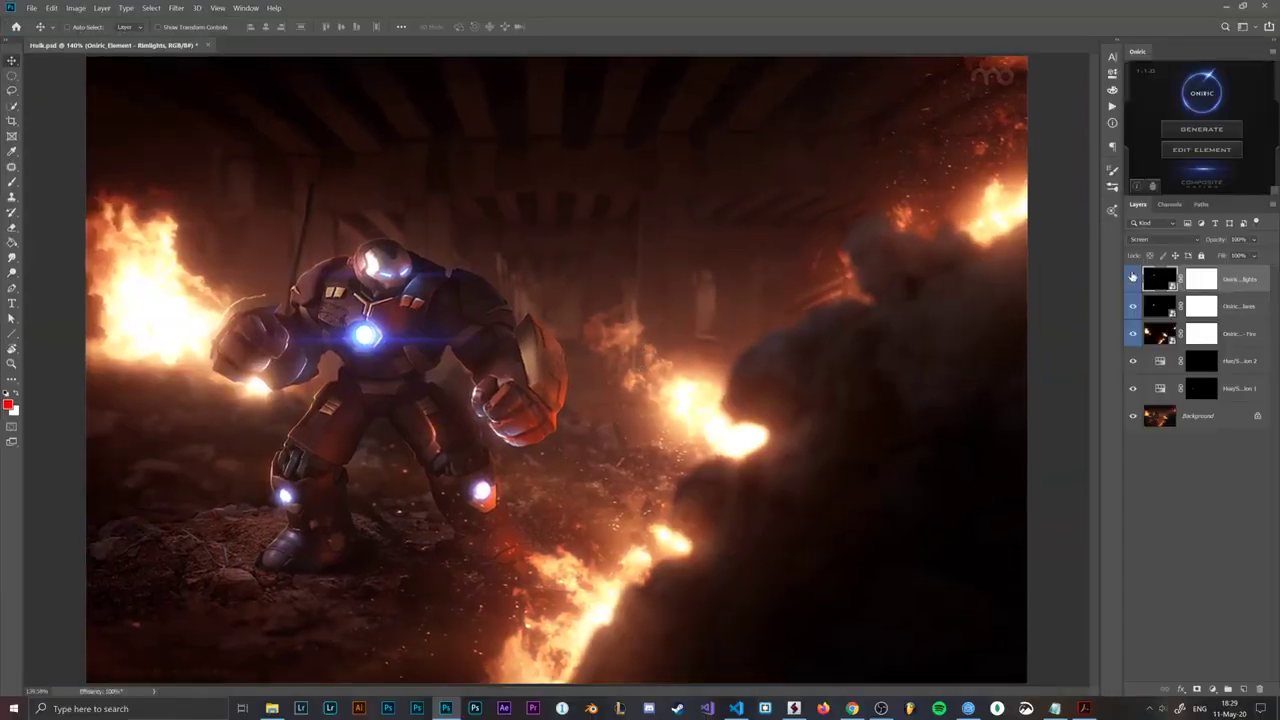
Step: Select the three Oniric element layers and toggle their visibility together repeatedly to compare the image before and after the glows
{"action": "mouse_move", "coordinate": [1133, 277]}
{"action": "left_mouse_down"}
{"action": "mouse_move", "coordinate": [1132, 340]}
{"action": "mouse_move", "coordinate": [1131, 280]}
{"action": "left_mouse_up"}
{"action": "left_click", "coordinate": [1236, 335], "text": "shift"}
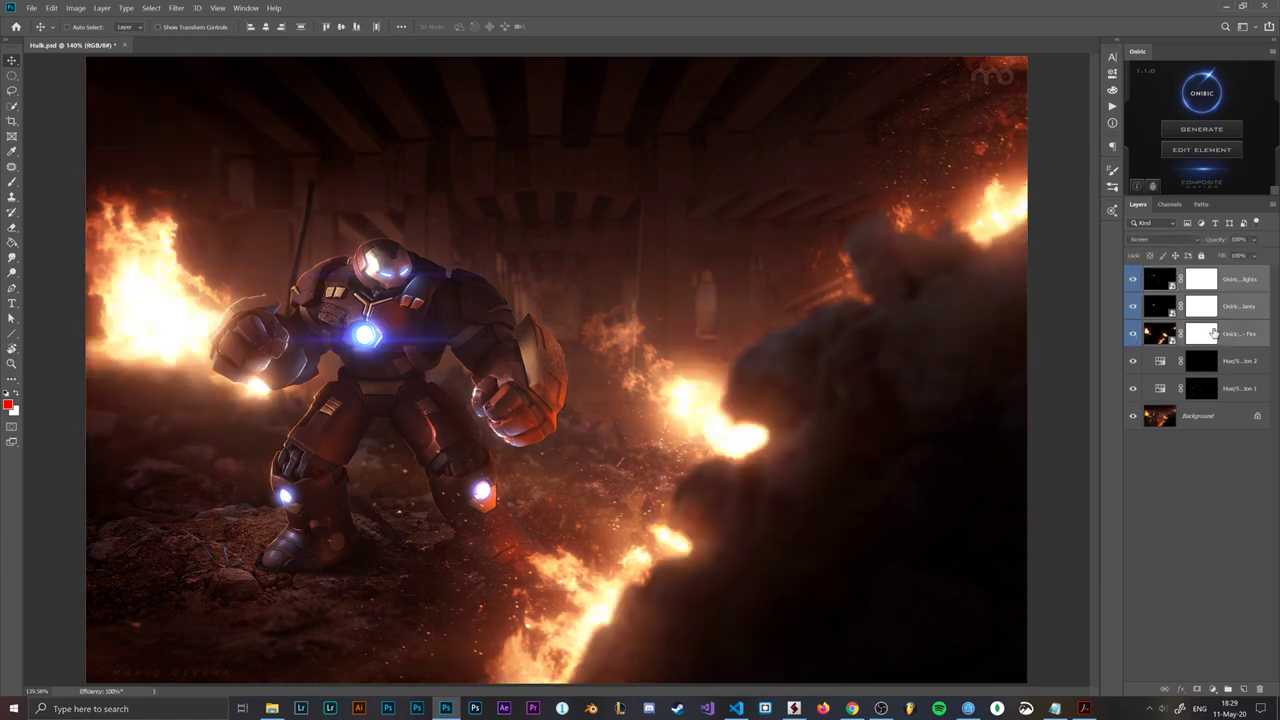
{"action": "left_click_drag", "start_coordinate": [1132, 333], "coordinate": [1131, 282]}
{"action": "key", "text": "ctrl+comma"}
{"action": "key", "text": "ctrl+comma"}
{"action": "key", "text": "ctrl+comma"}
{"action": "key", "text": "ctrl+comma"}
{"action": "key", "text": "ctrl+comma"}
{"action": "key", "text": "ctrl+comma"}
{"action": "key", "text": "ctrl+comma"}
{"action": "key", "text": "ctrl+comma"}
{"action": "key", "text": "ctrl+comma"}
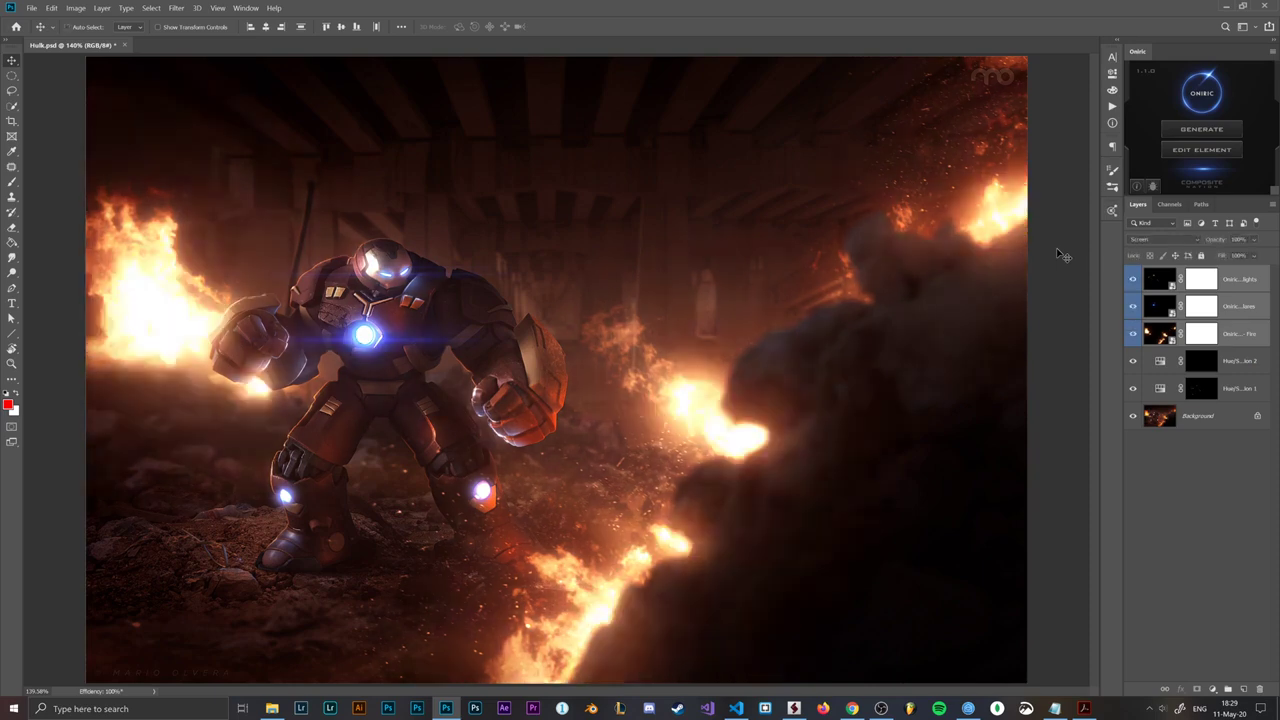